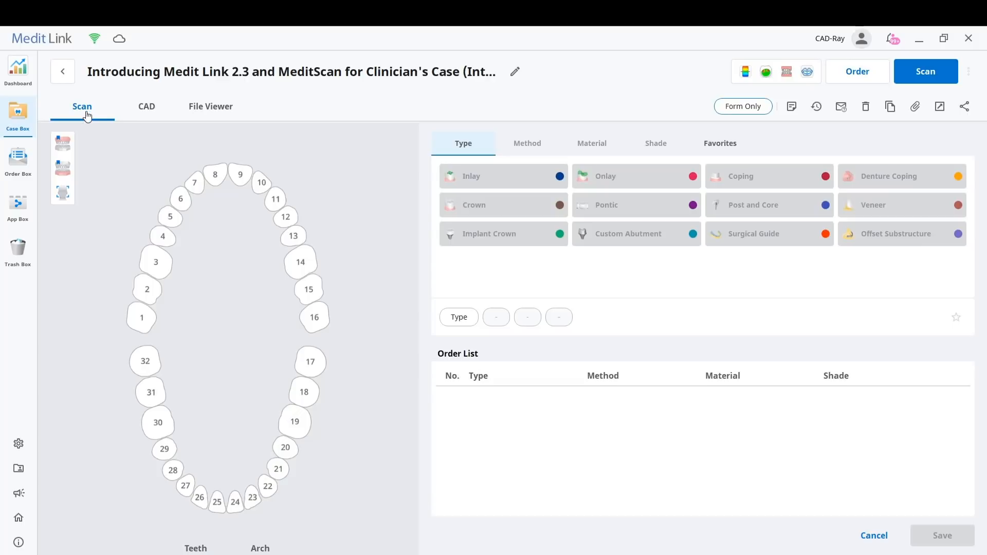
# Look over the case's CAD form and file viewer, returning to the scan form
pyautogui.click(147, 107)
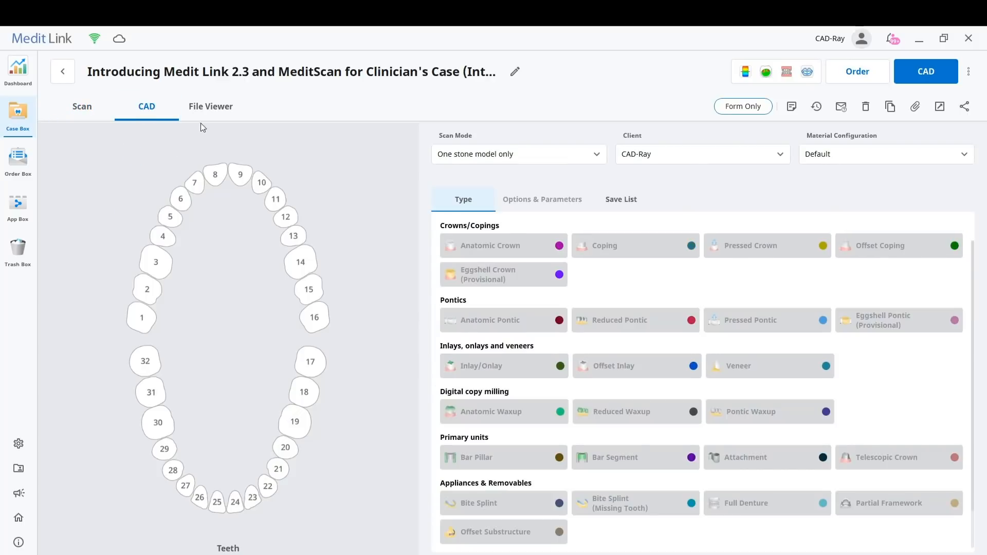
pyautogui.click(214, 109)
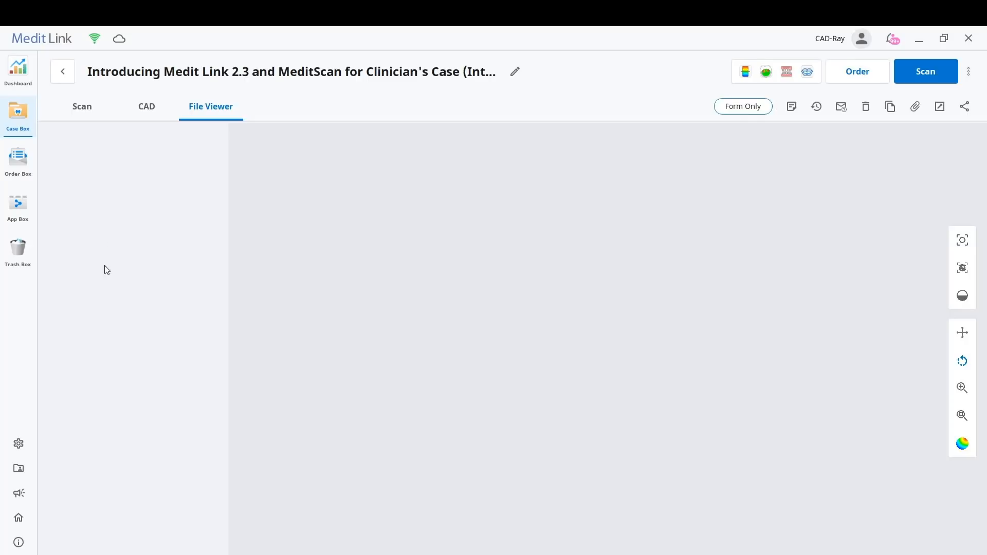
pyautogui.click(83, 108)
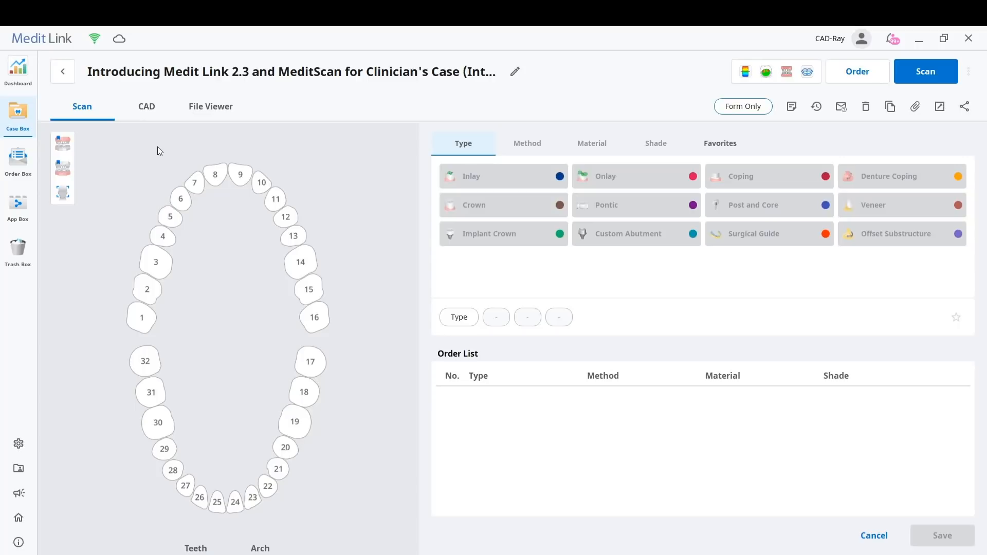
# Enable the first and third scan options beside the tooth chart and check the arch-based order form before returning to teeth
pyautogui.click(65, 146)
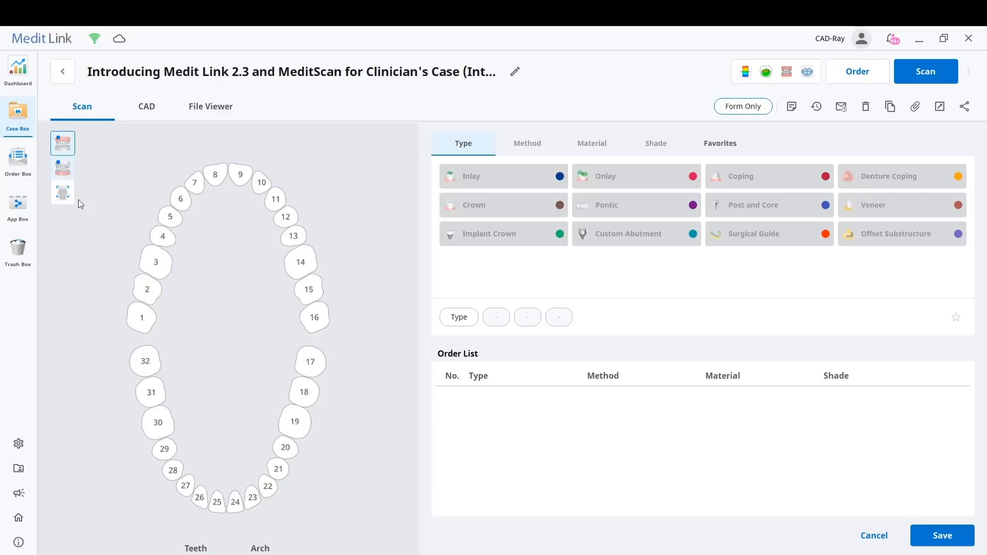
pyautogui.click(62, 203)
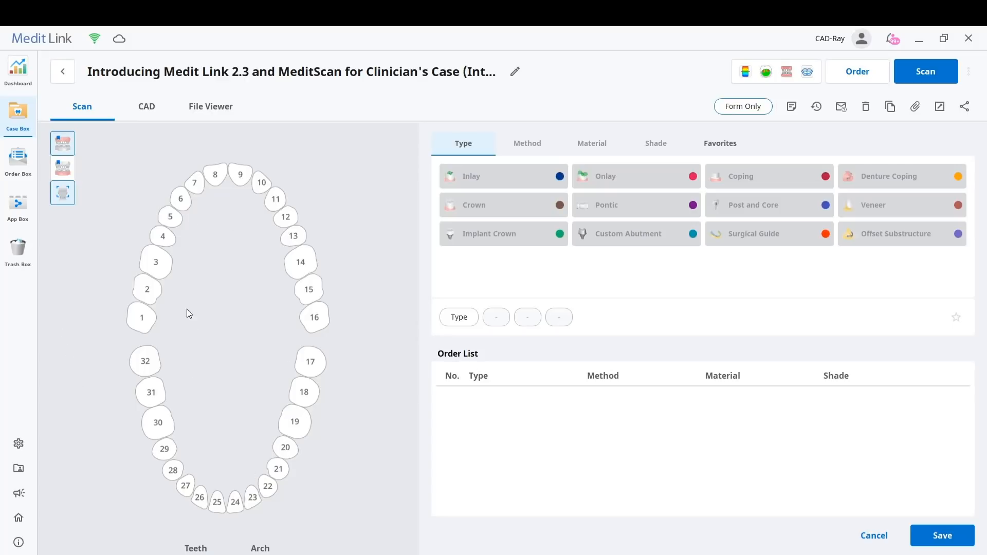
pyautogui.click(267, 550)
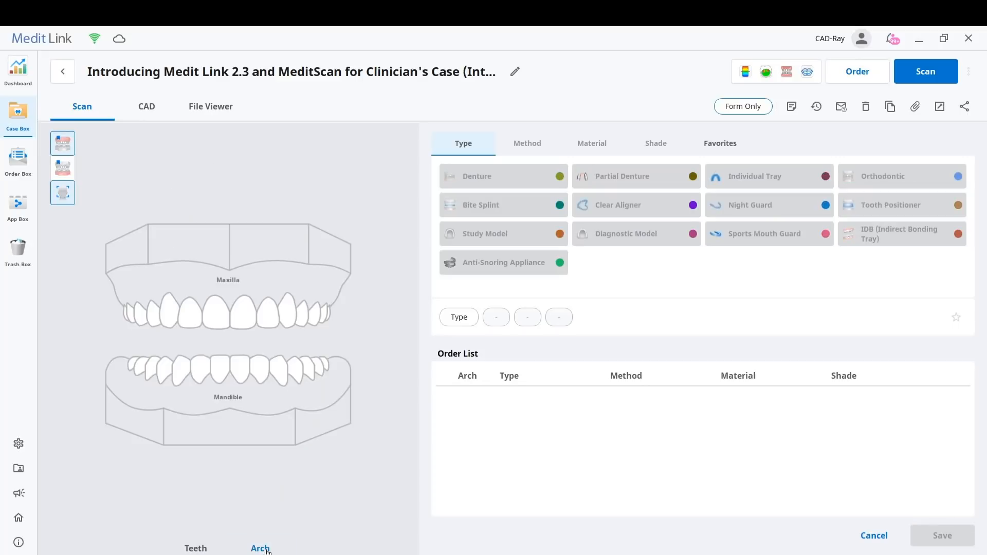
pyautogui.click(204, 548)
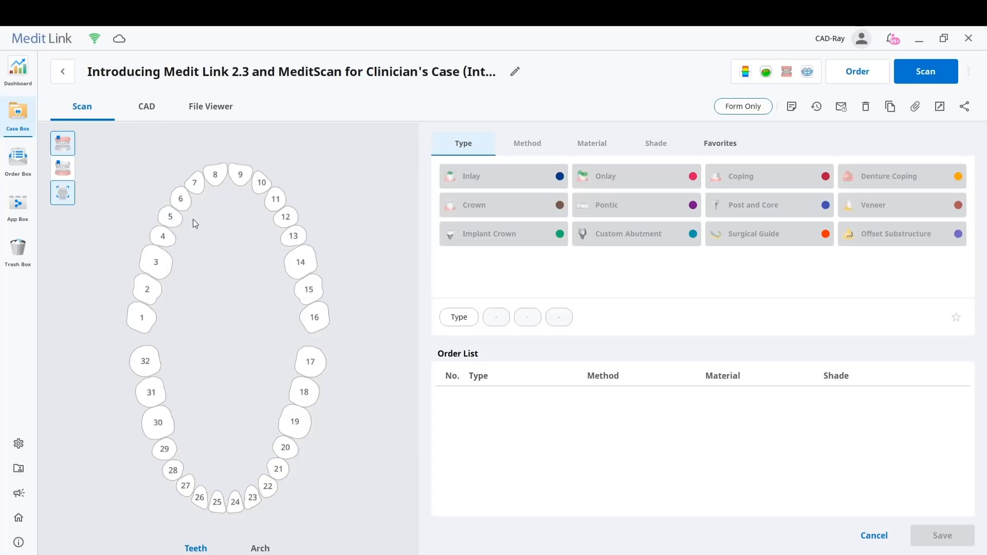
# Add a crown order for tooth 3 with the Anatomic method, e.max material and shade A1
pyautogui.click(163, 263)
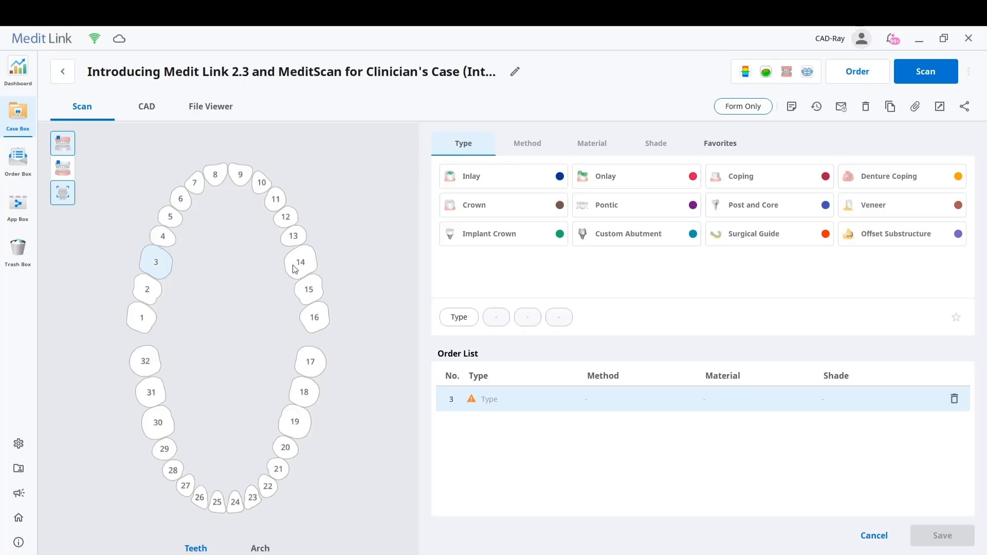
pyautogui.click(473, 206)
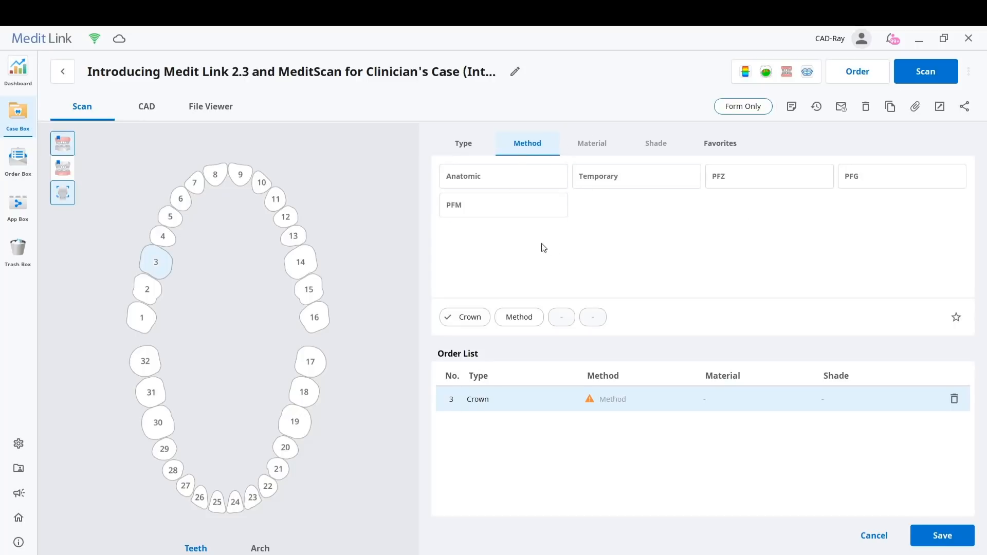
pyautogui.click(502, 183)
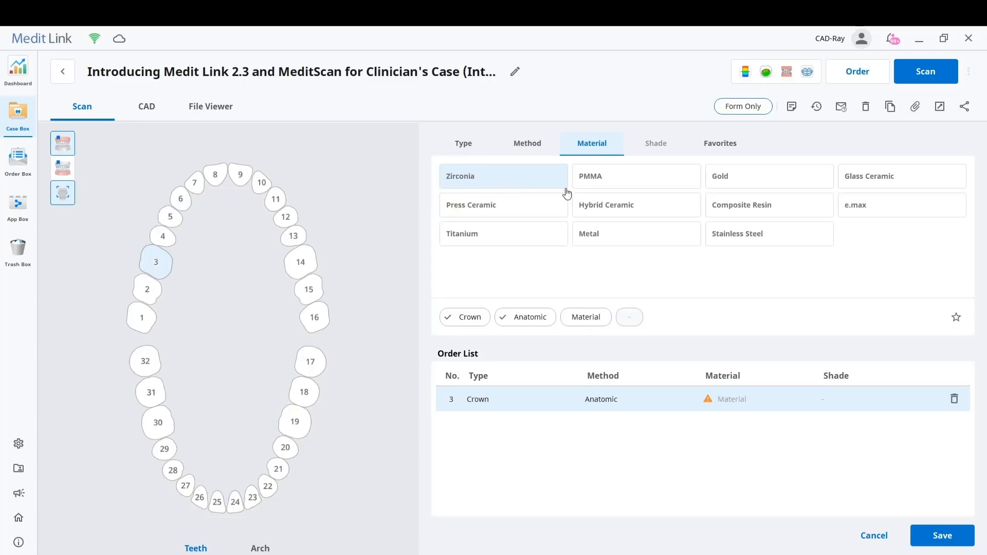
pyautogui.click(882, 205)
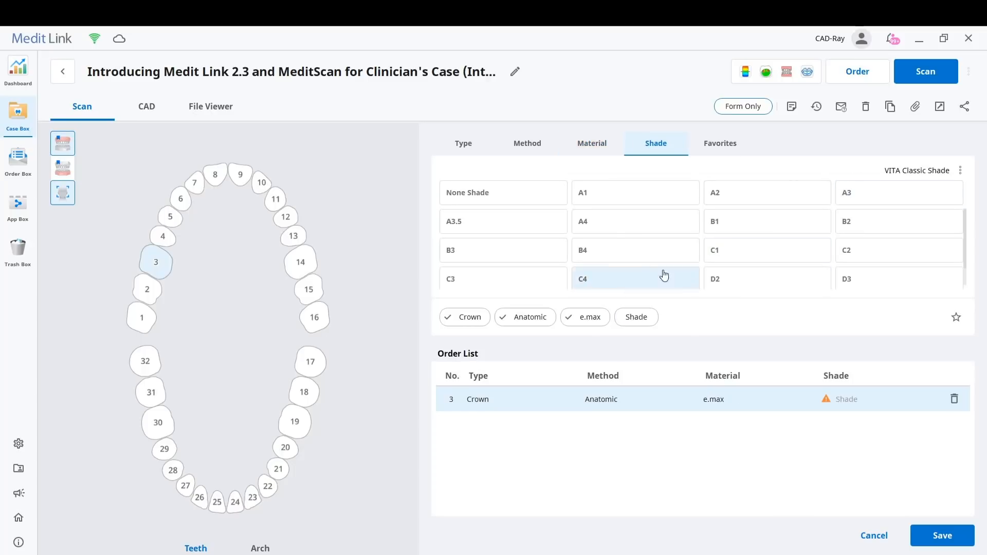
pyautogui.click(614, 198)
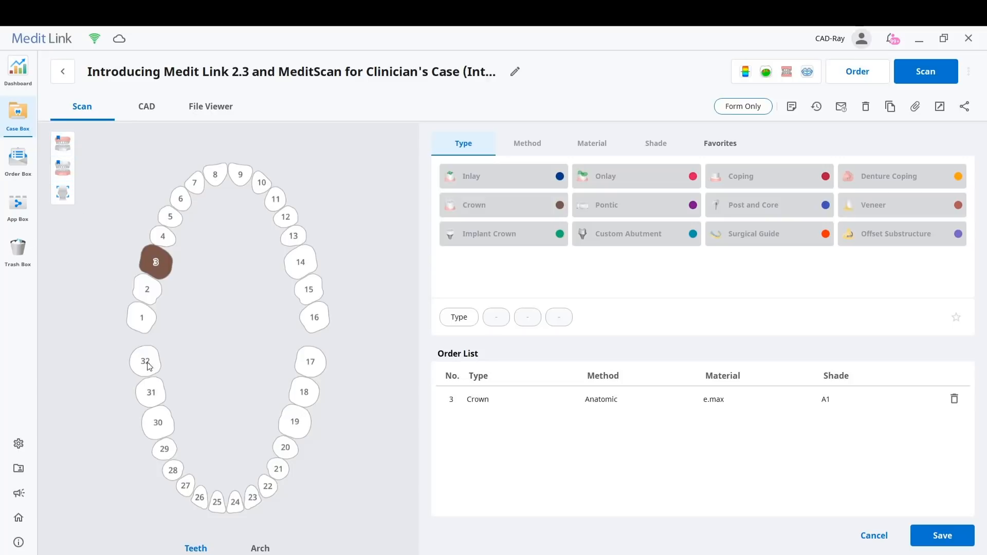
# Switch the order form to arches, clearing all settings, and add a Diagnostic Model order for the maxilla
pyautogui.click(260, 548)
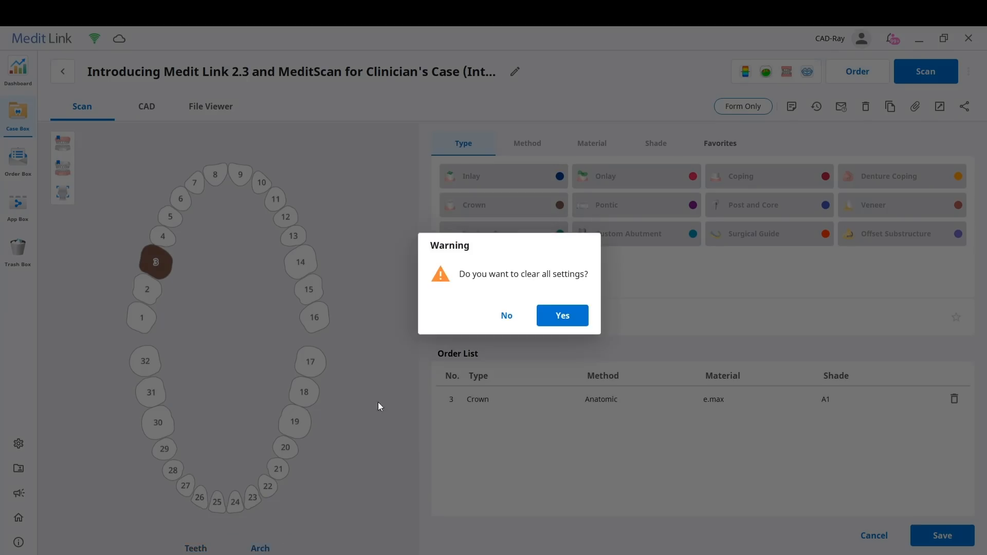
pyautogui.click(558, 317)
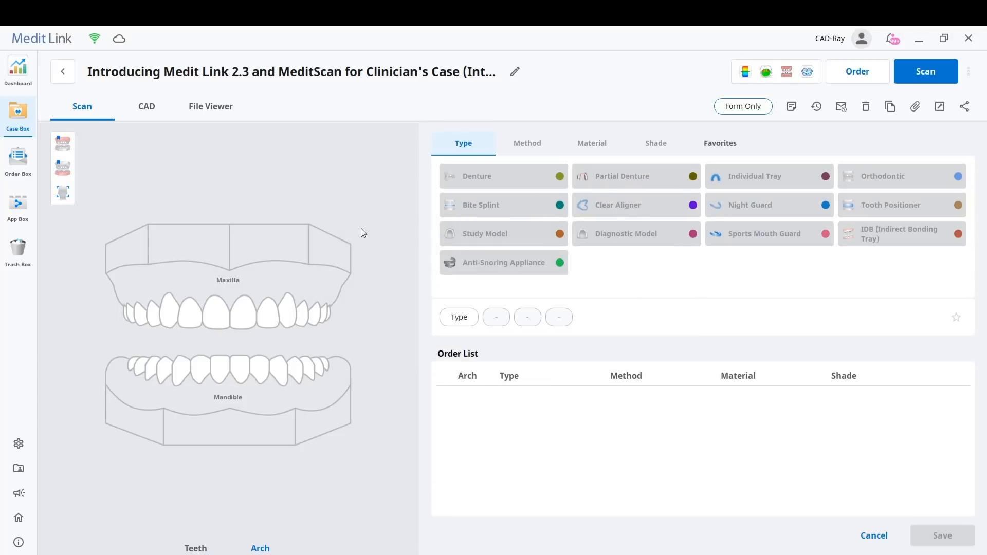
pyautogui.click(259, 280)
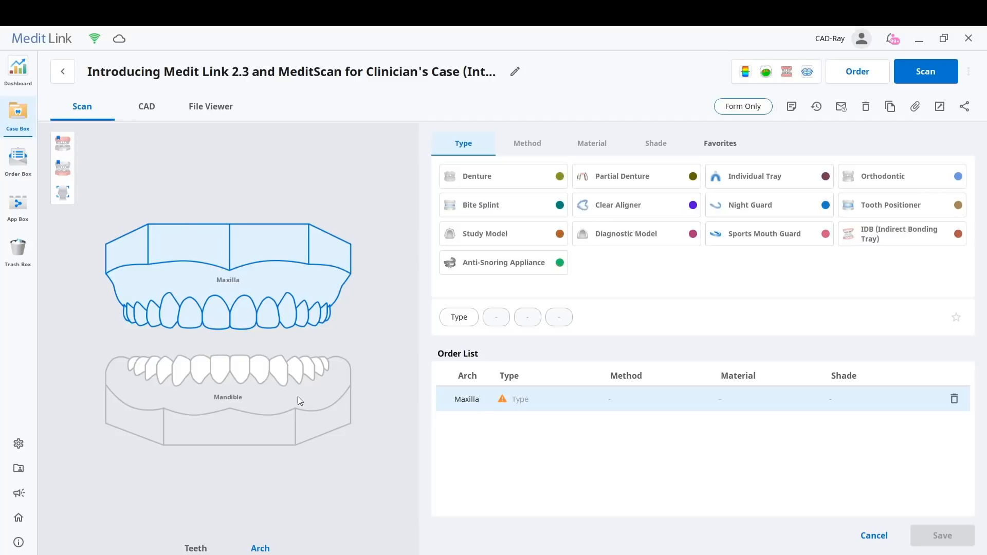
pyautogui.click(269, 406)
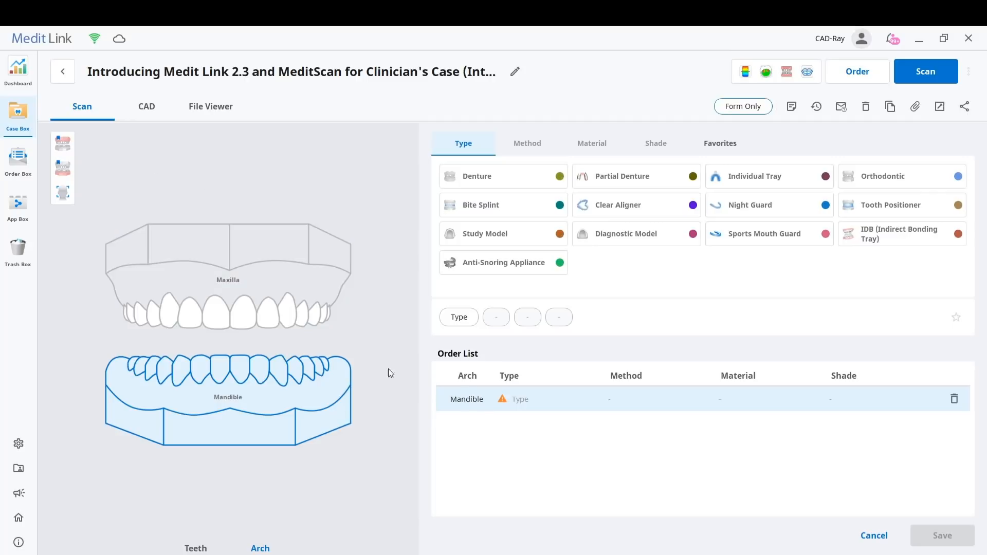
pyautogui.click(277, 280)
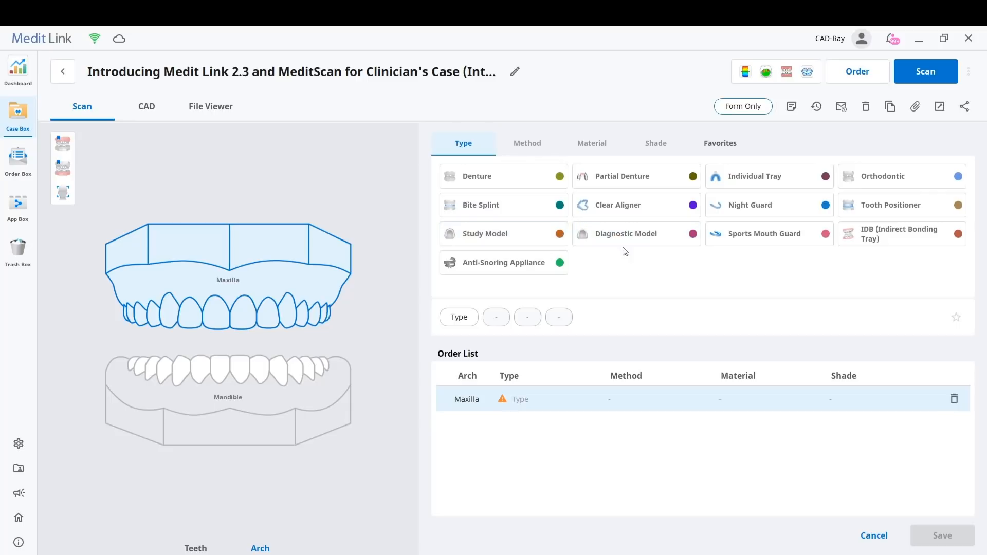
pyautogui.click(609, 244)
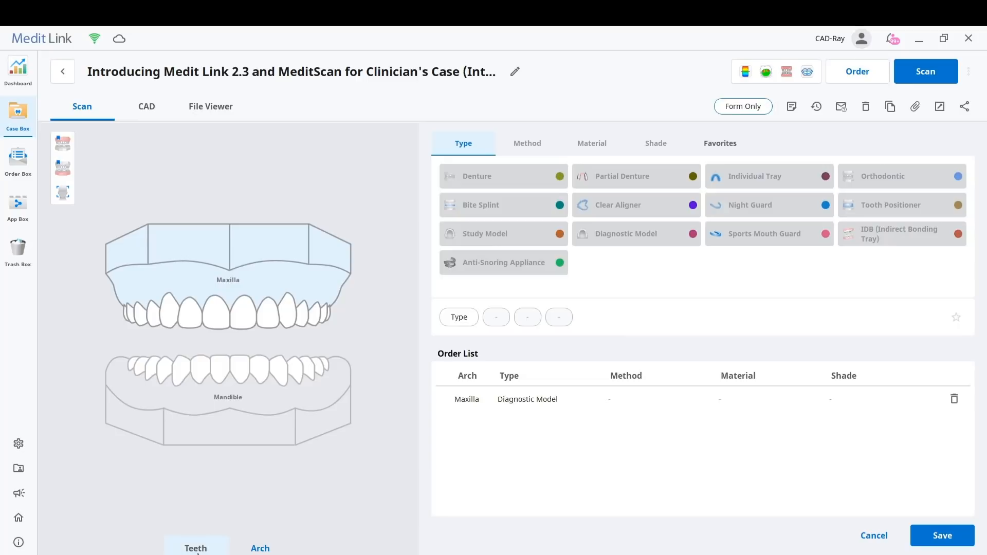
# Switch the order form back to teeth, clearing all settings, and check the empty CAD form before returning to the scan form
pyautogui.click(197, 547)
pyautogui.click(558, 315)
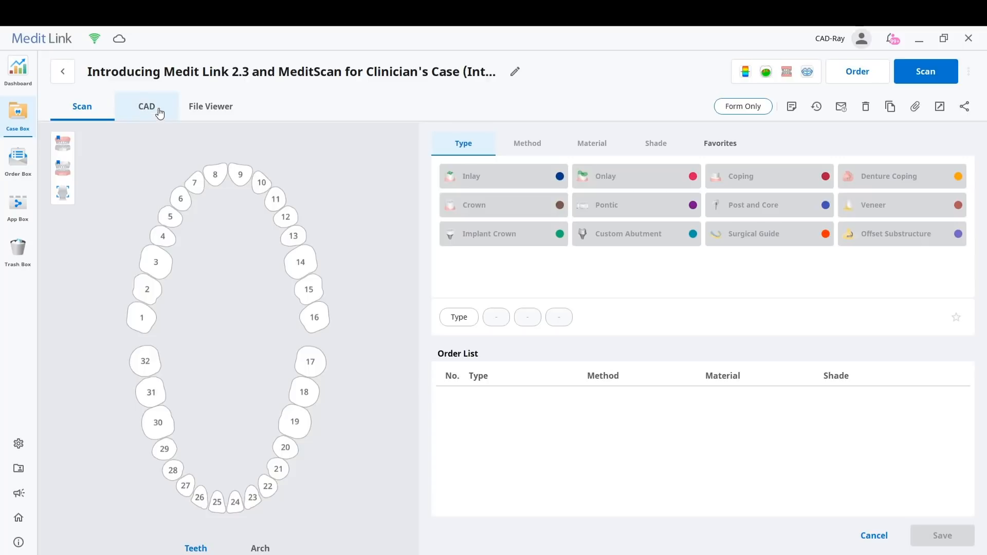
pyautogui.click(143, 107)
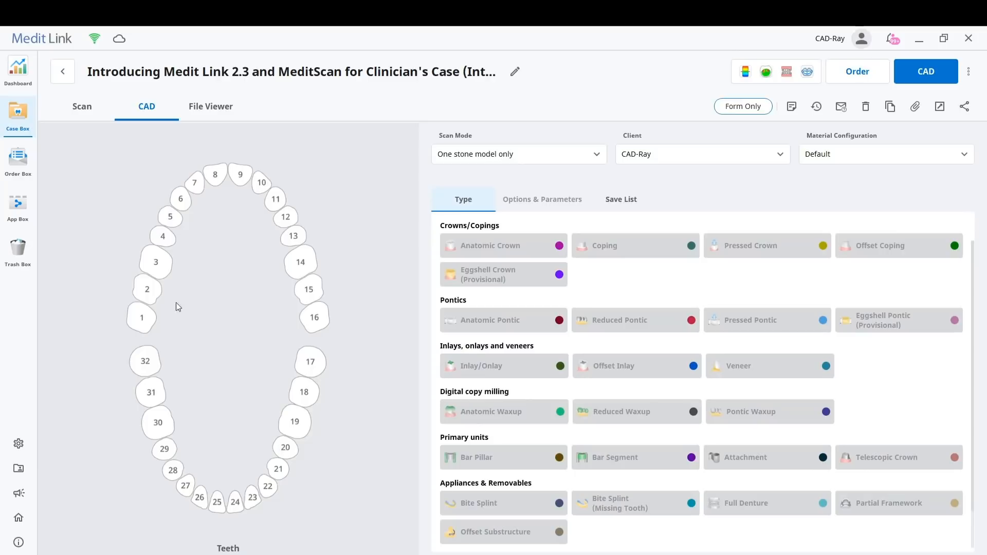
pyautogui.click(81, 106)
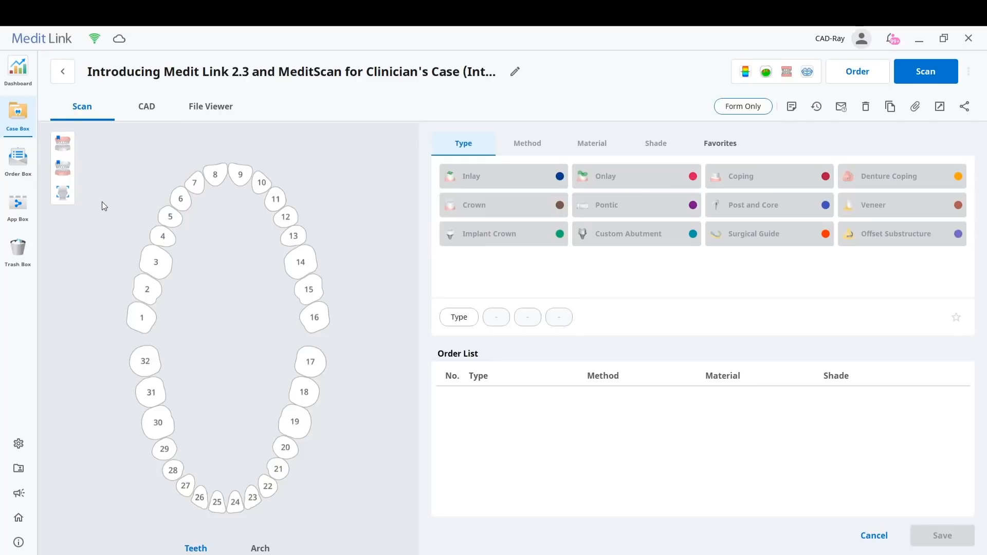
# Fill in the scan form for tooth 3 with an Anatomic crown in e.max, shade A1
pyautogui.click(156, 263)
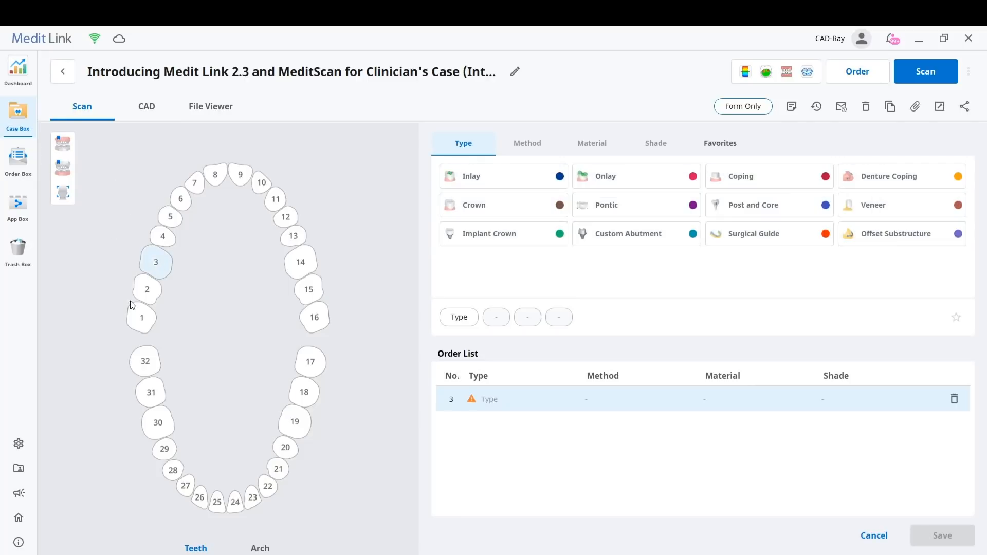
pyautogui.click(467, 211)
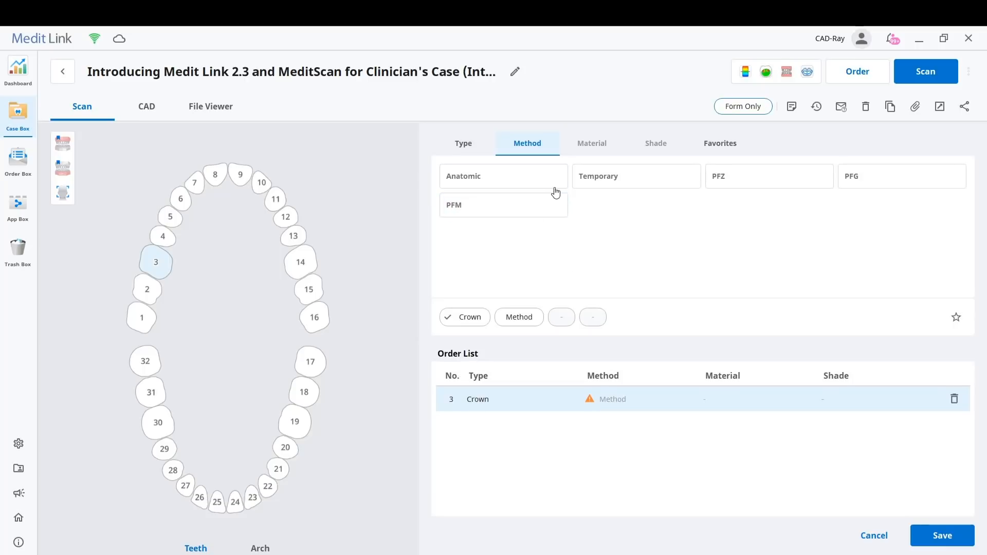
pyautogui.click(516, 183)
pyautogui.click(861, 206)
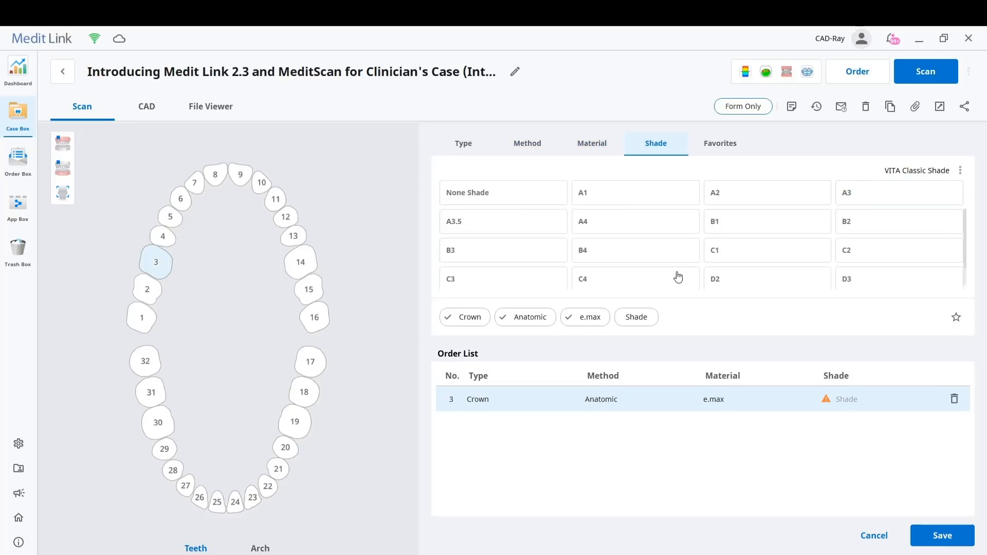
pyautogui.click(609, 194)
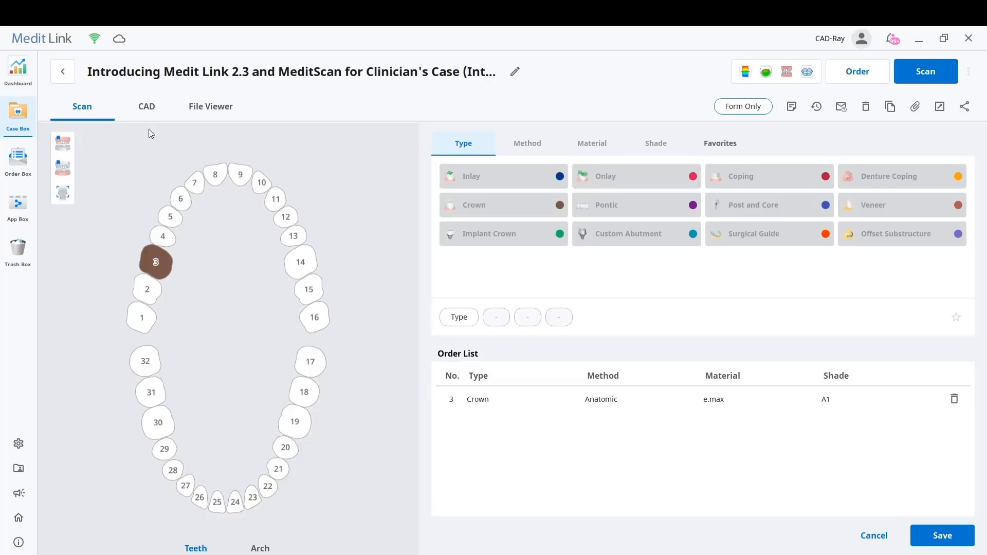
# In the CAD form, set tooth 3's anatomic crown to 3/4-Axis milling and Lithium Disilicate material
pyautogui.click(145, 113)
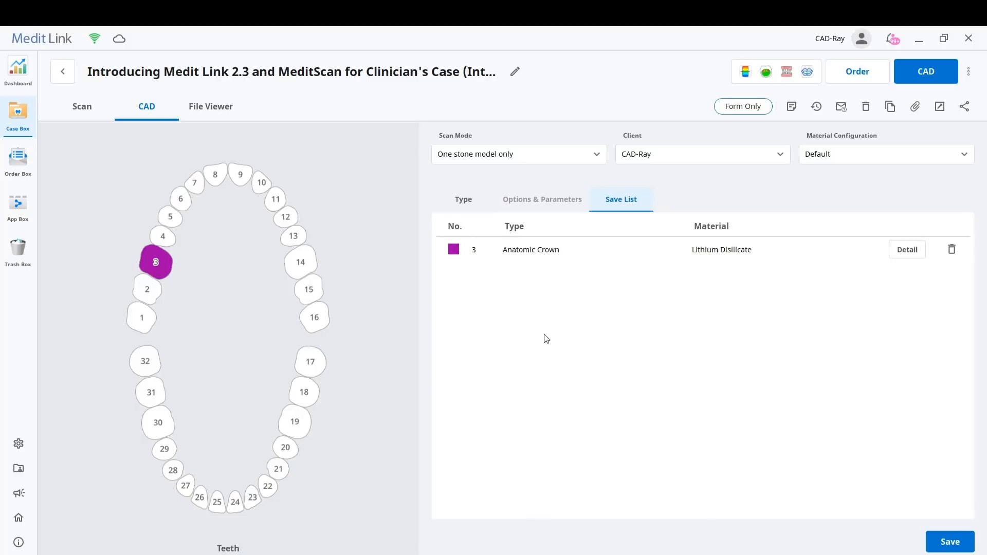
pyautogui.click(518, 253)
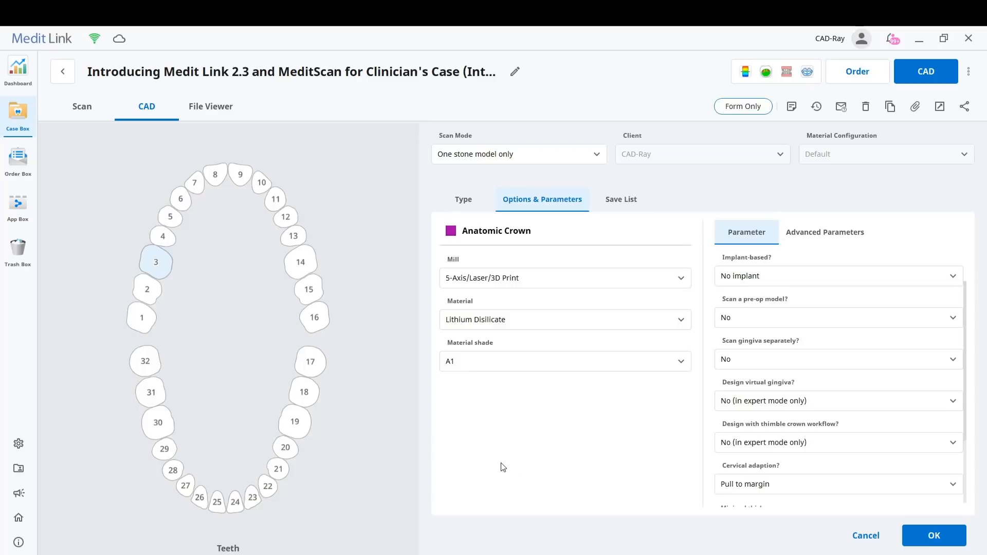
pyautogui.click(497, 284)
pyautogui.click(488, 326)
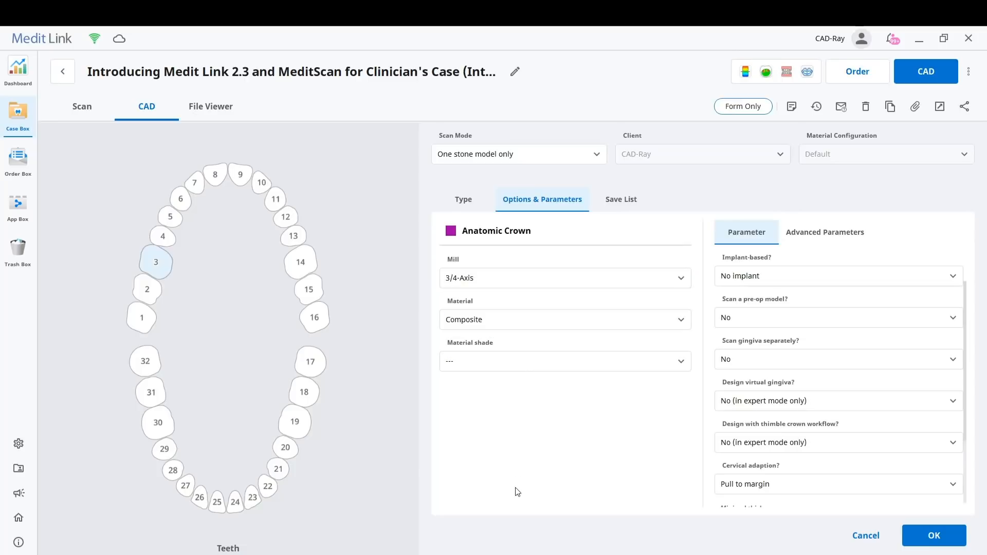
pyautogui.click(478, 317)
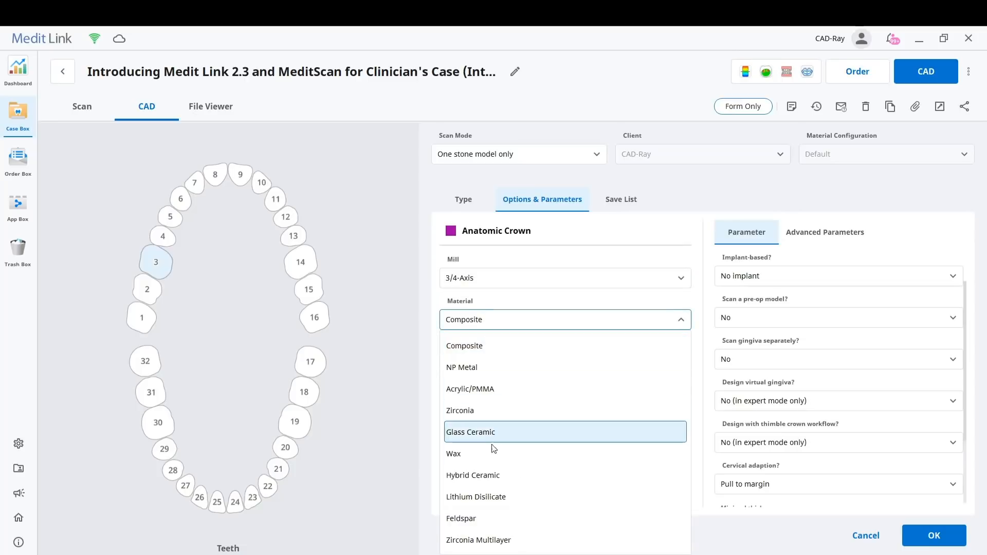
pyautogui.click(496, 497)
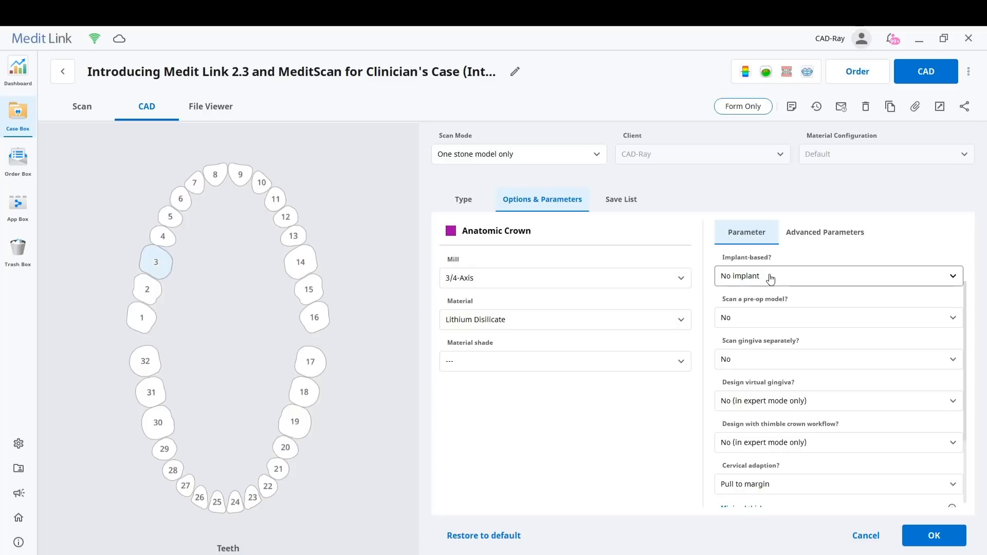
# Examine the crown's minimal thickness, cement gap, spacing and margin values in the basic and advanced parameters
pyautogui.scroll(-2, 781, 368)
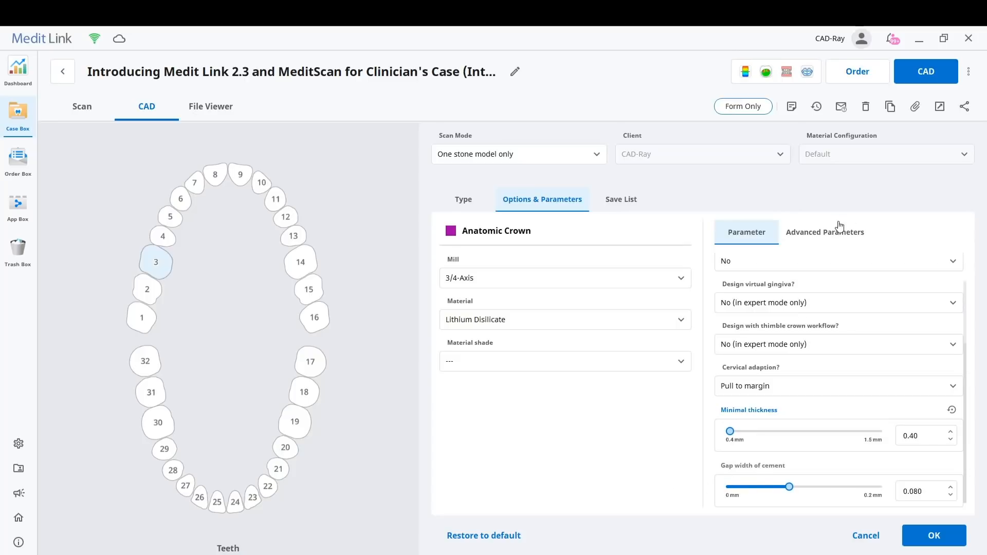
pyautogui.click(814, 236)
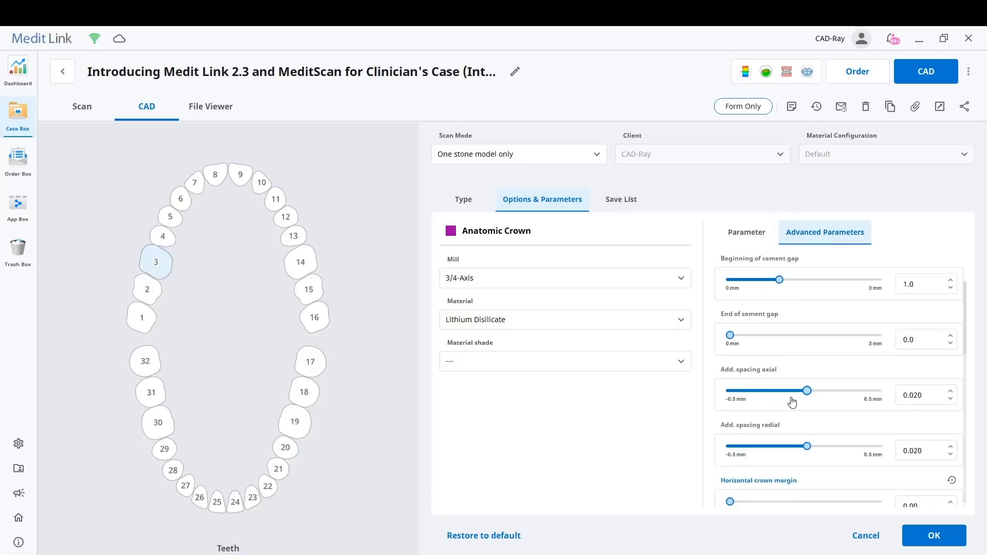
pyautogui.scroll(-8, 818, 416)
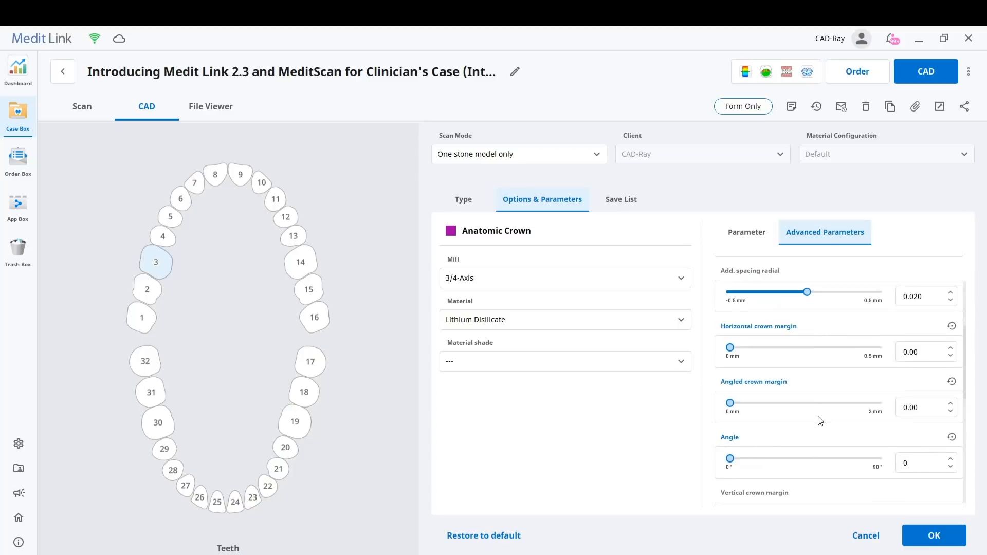
pyautogui.scroll(4, 819, 421)
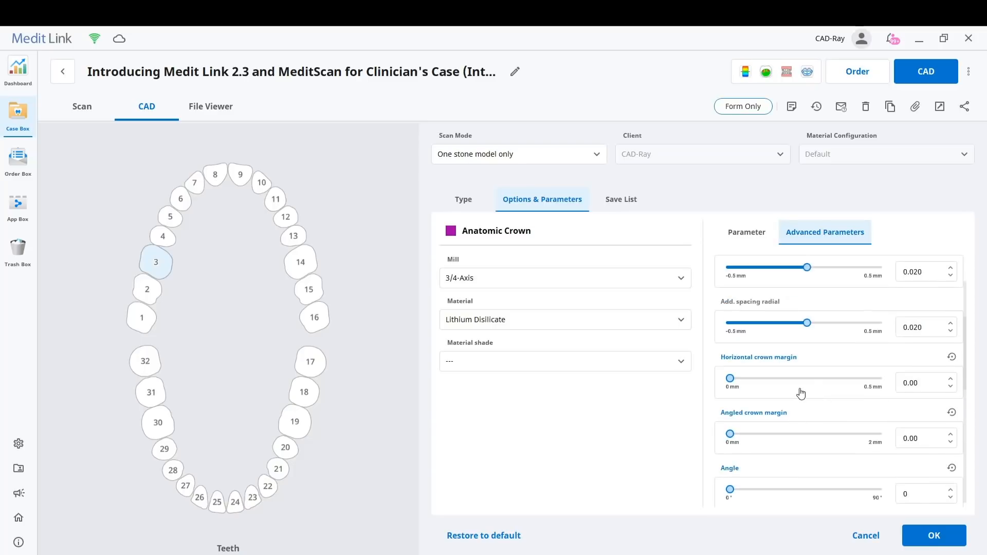
pyautogui.scroll(-8, 818, 359)
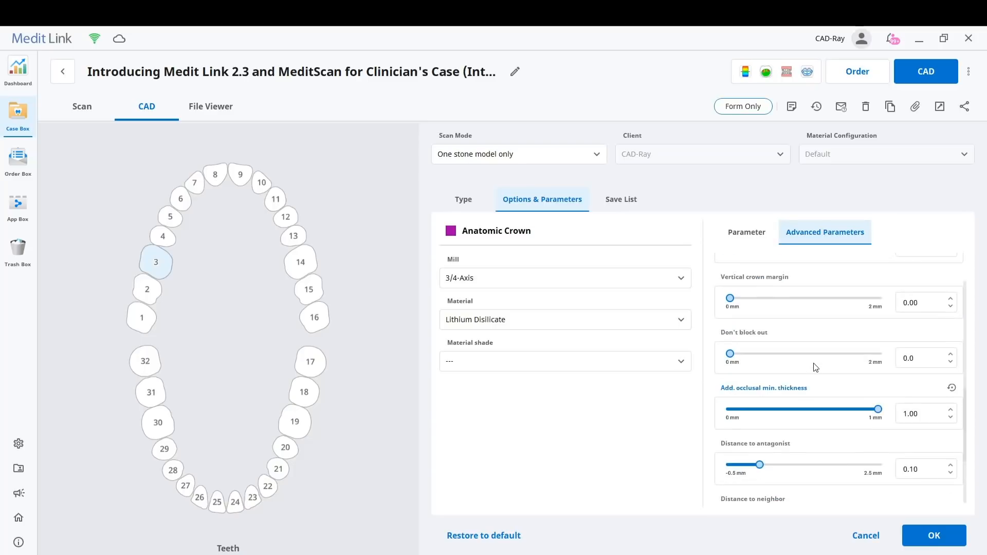
# Examine the crown's remaining advanced parameters, including the distances to antagonist and neighbor, and return to the scan form
pyautogui.scroll(-2, 812, 360)
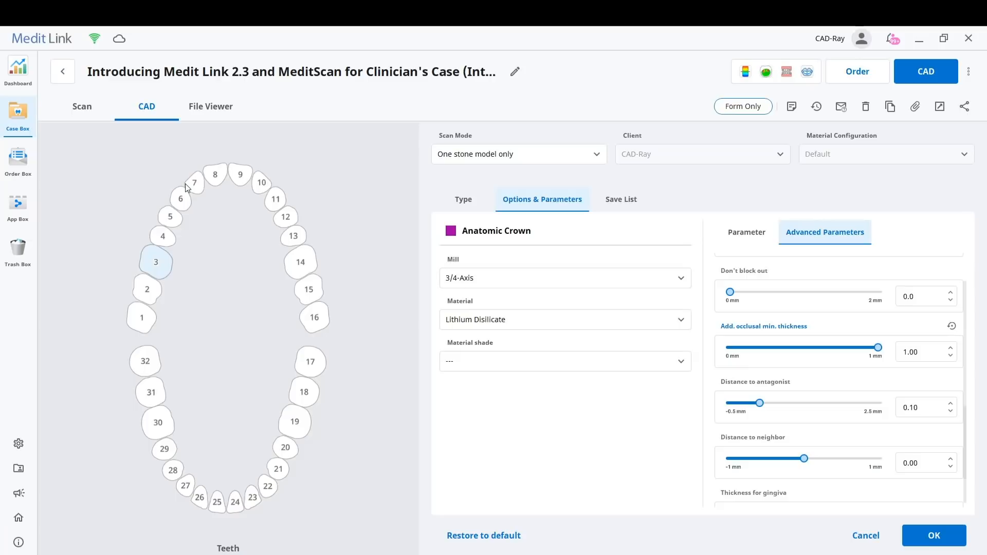
pyautogui.click(86, 109)
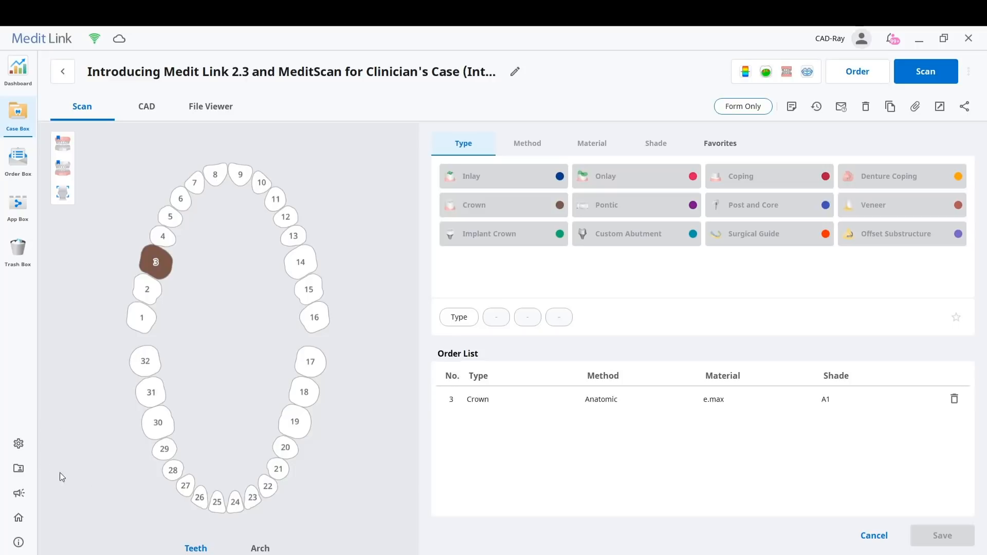
# Review the application settings for connected programs, export options with the available CAD types, and general preferences, and close them
pyautogui.click(21, 445)
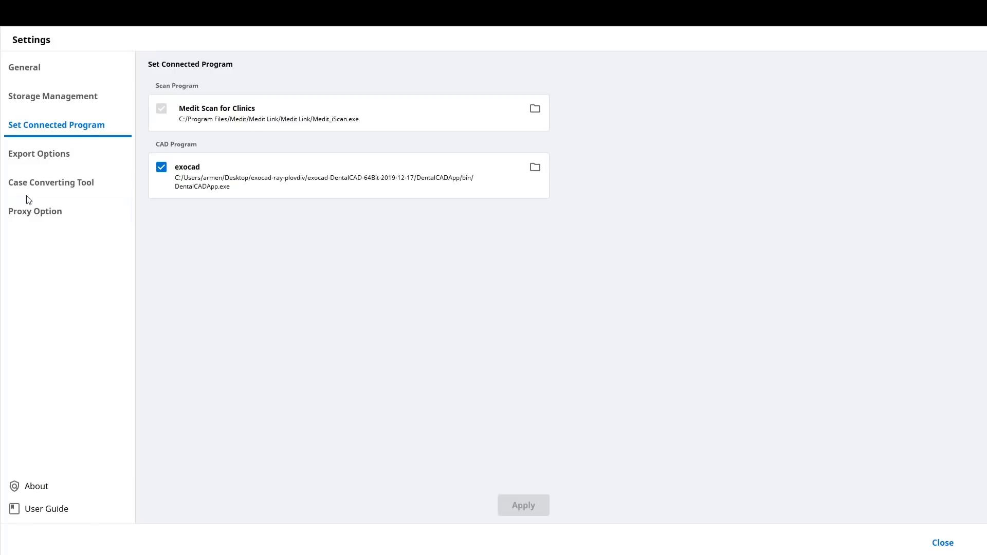
pyautogui.click(40, 154)
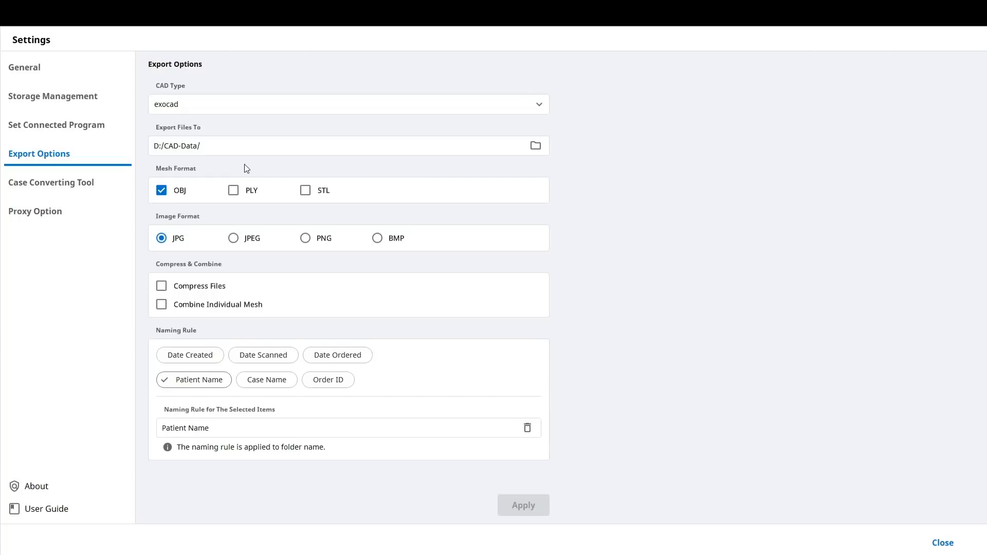
pyautogui.click(537, 106)
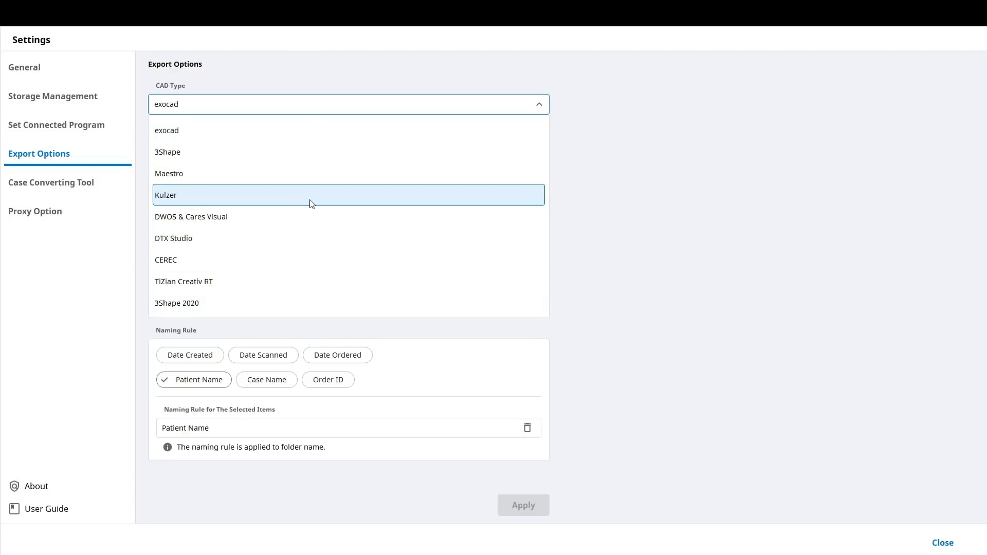
pyautogui.click(146, 106)
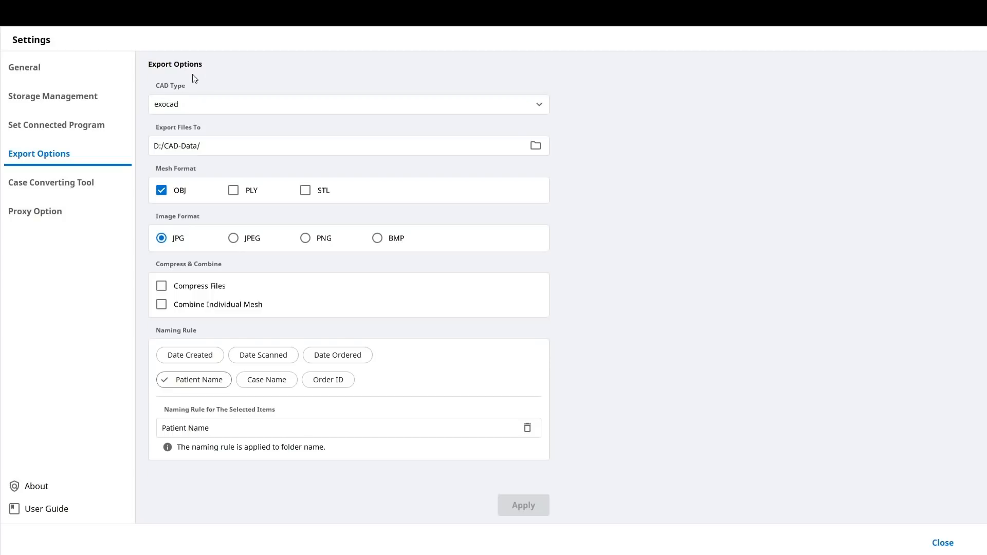
pyautogui.click(42, 72)
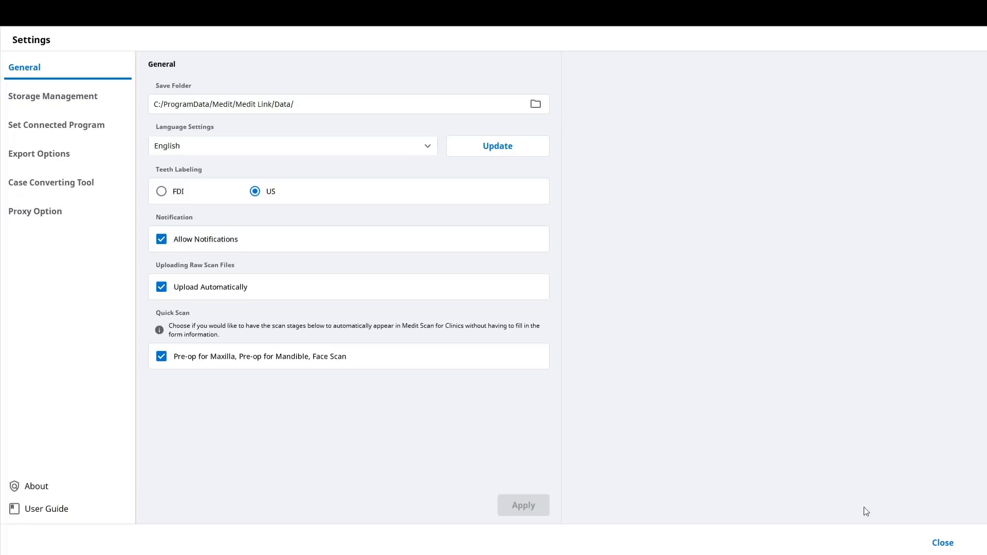
pyautogui.click(942, 542)
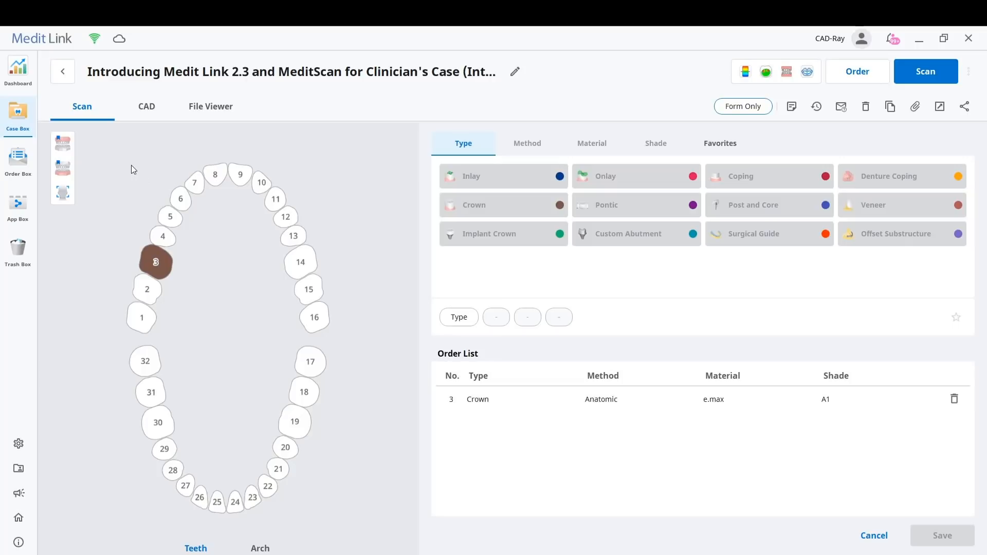
# Open the dashboard and dismiss its information notice to view the scanner, storage and case statistics
pyautogui.click(20, 69)
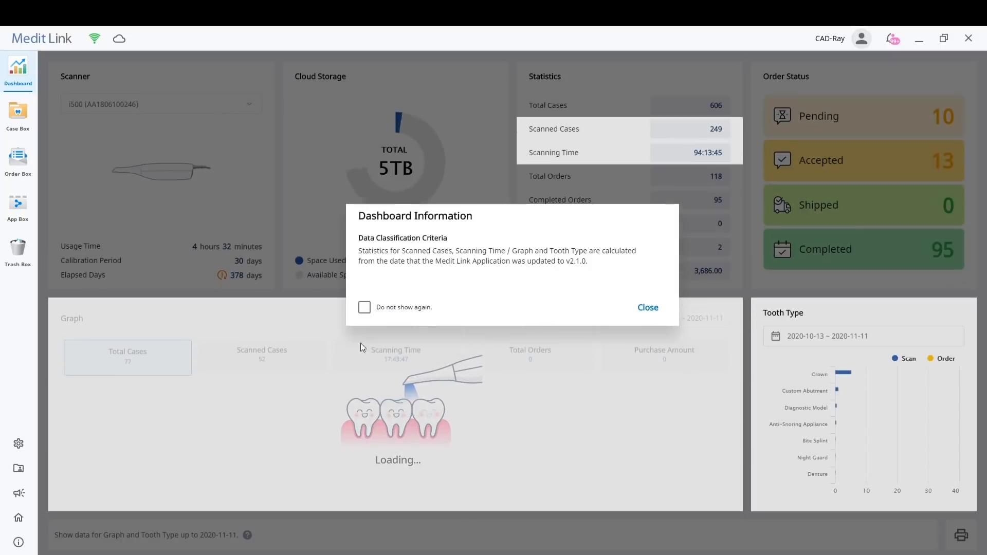
pyautogui.click(647, 307)
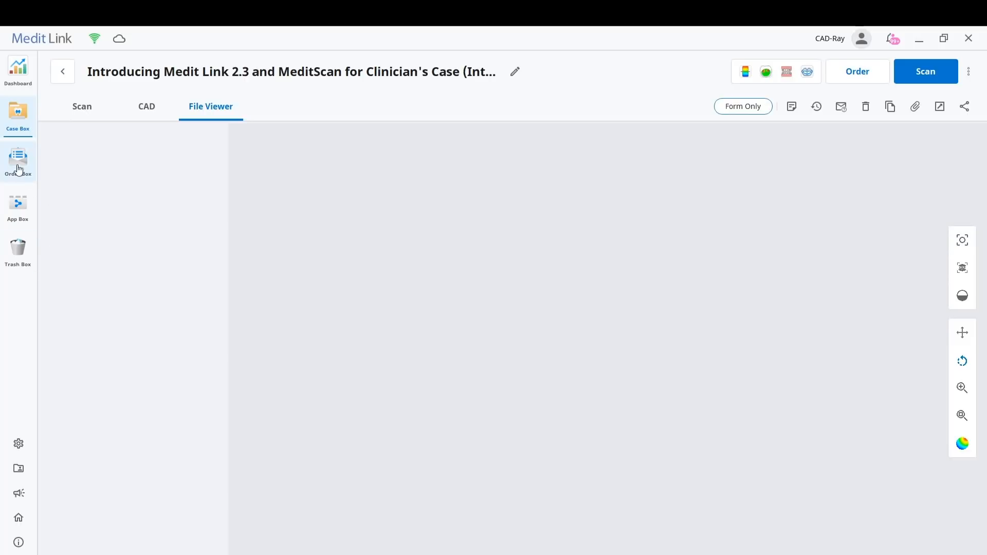
# Browse the scan and tool apps available in the App Box and return to the Case Box
pyautogui.click(17, 205)
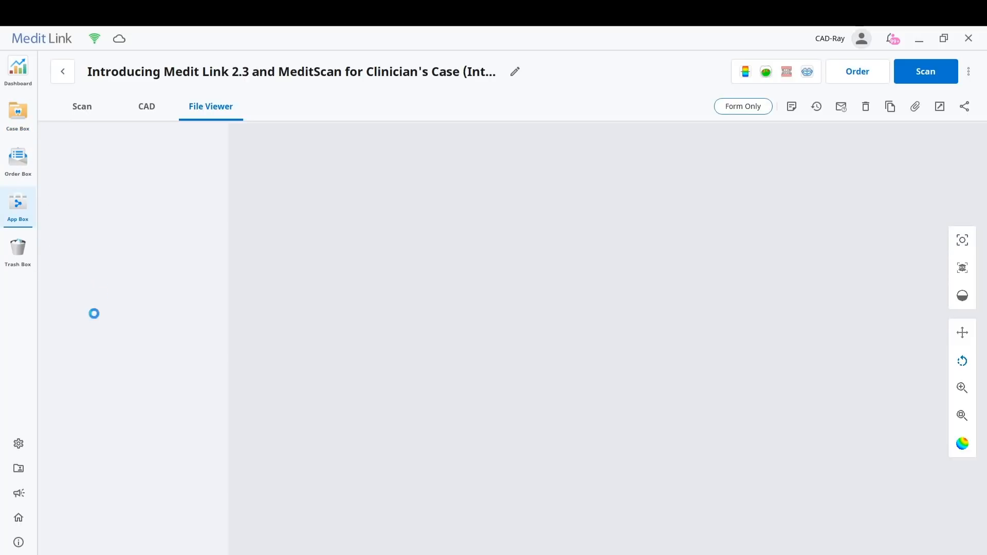
pyautogui.scroll(-3, 86, 338)
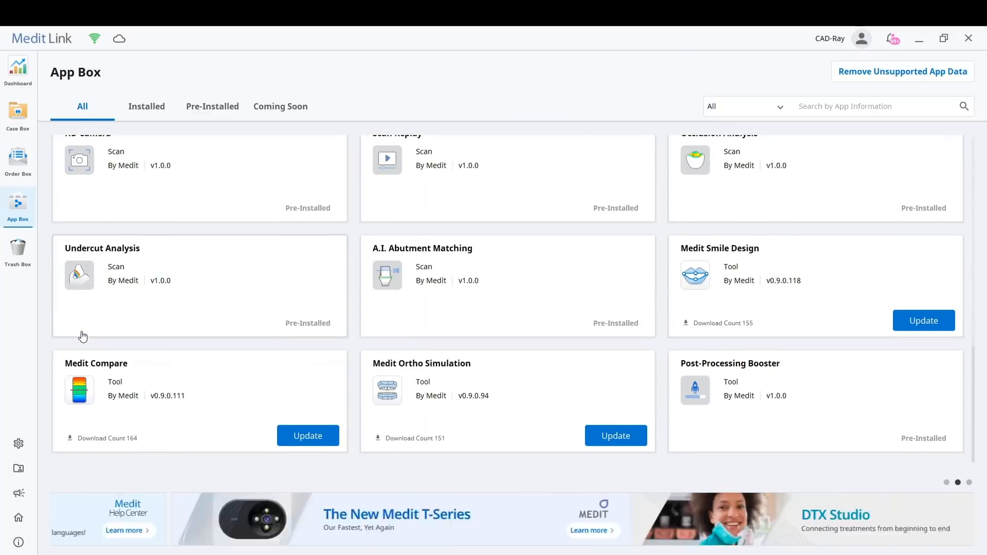
pyautogui.scroll(1, 82, 335)
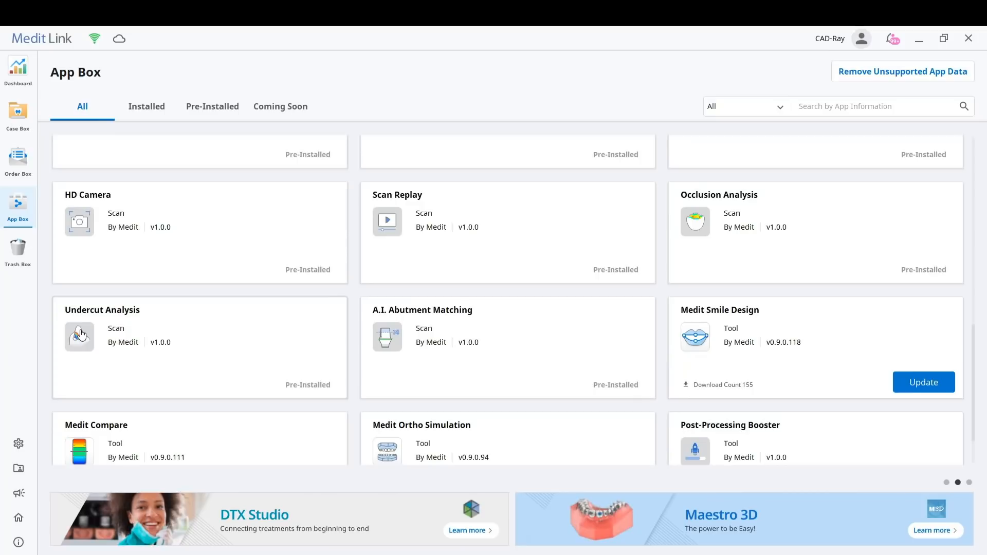
pyautogui.scroll(-1, 332, 350)
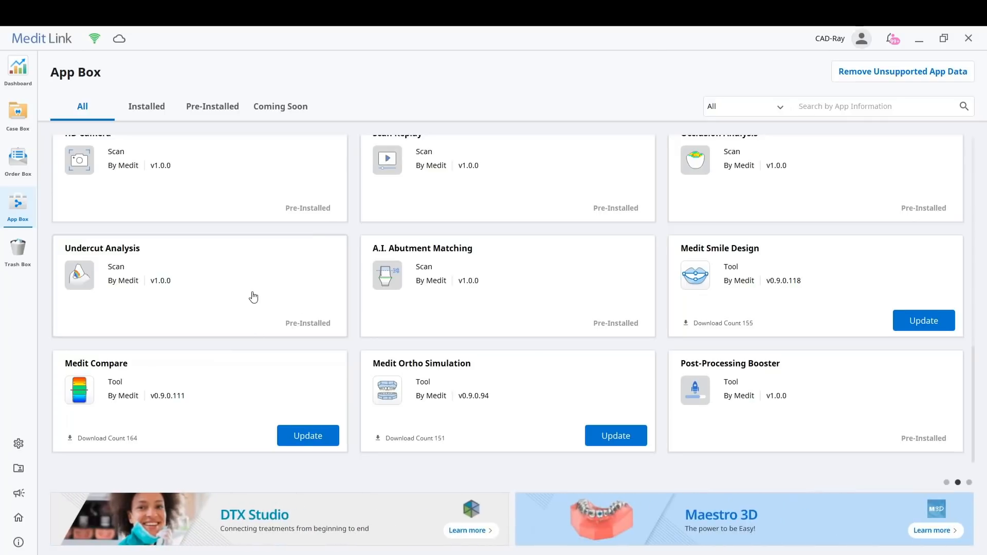
pyautogui.scroll(1, 254, 297)
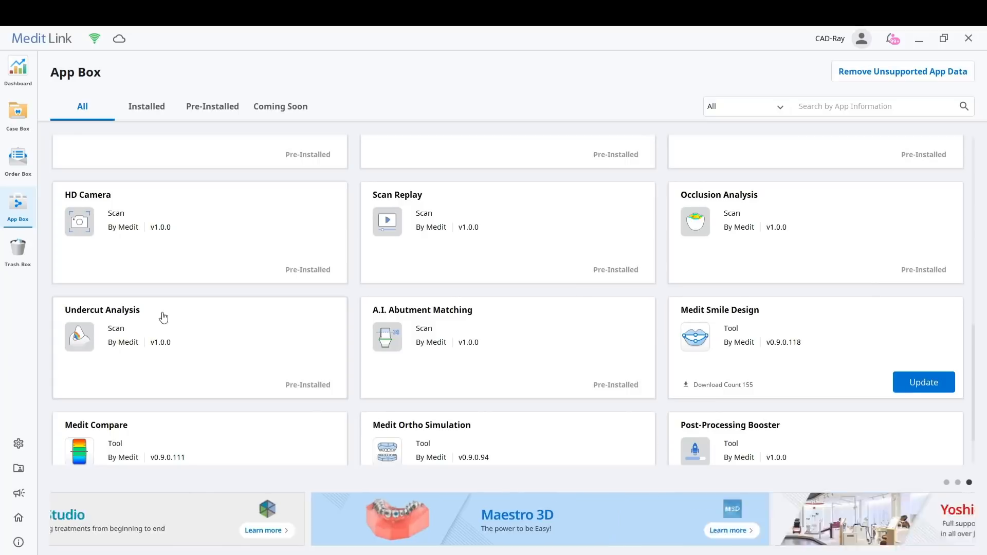
pyautogui.click(14, 117)
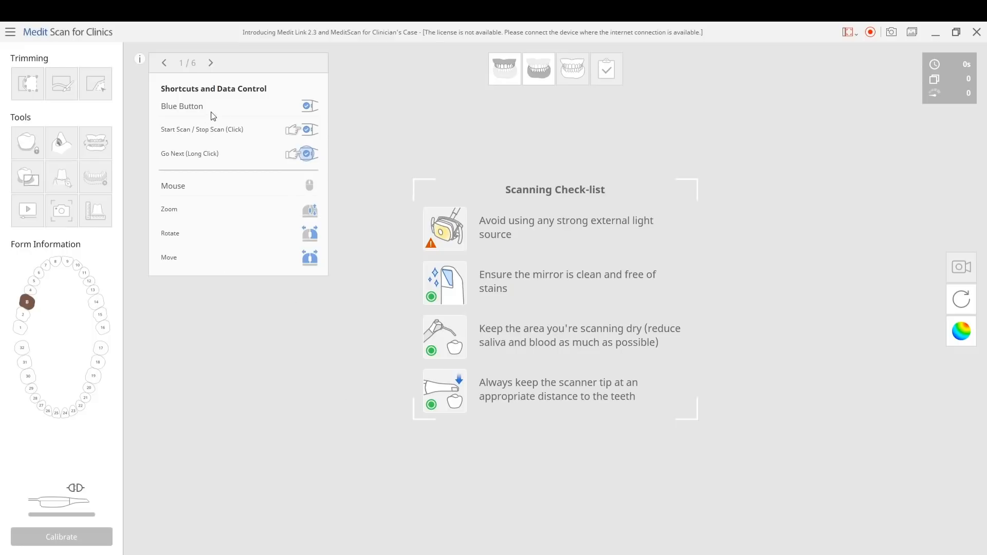
# Page through the six-page shortcuts and data control guide in Medit Scan for Clinics and hide it
pyautogui.click(211, 63)
pyautogui.click(212, 63)
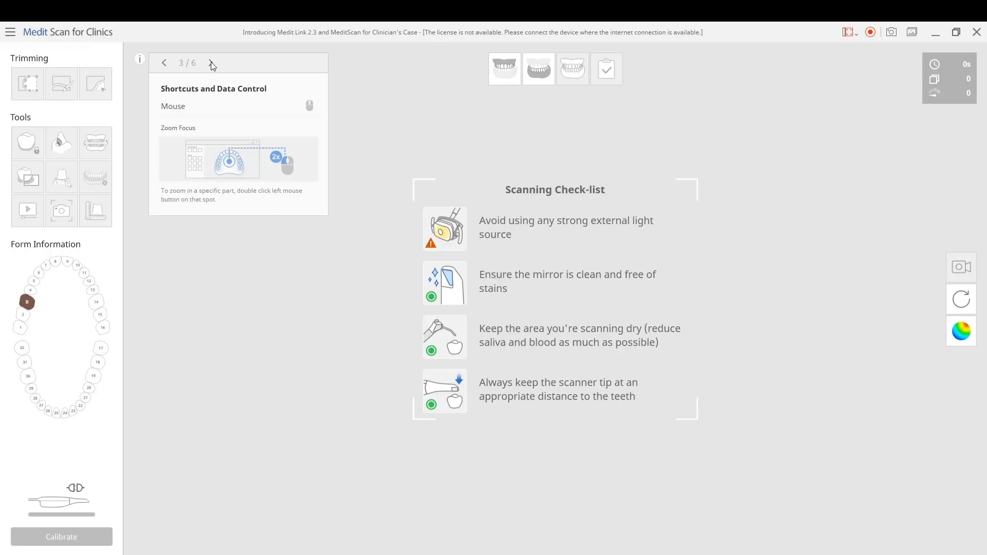
pyautogui.click(211, 63)
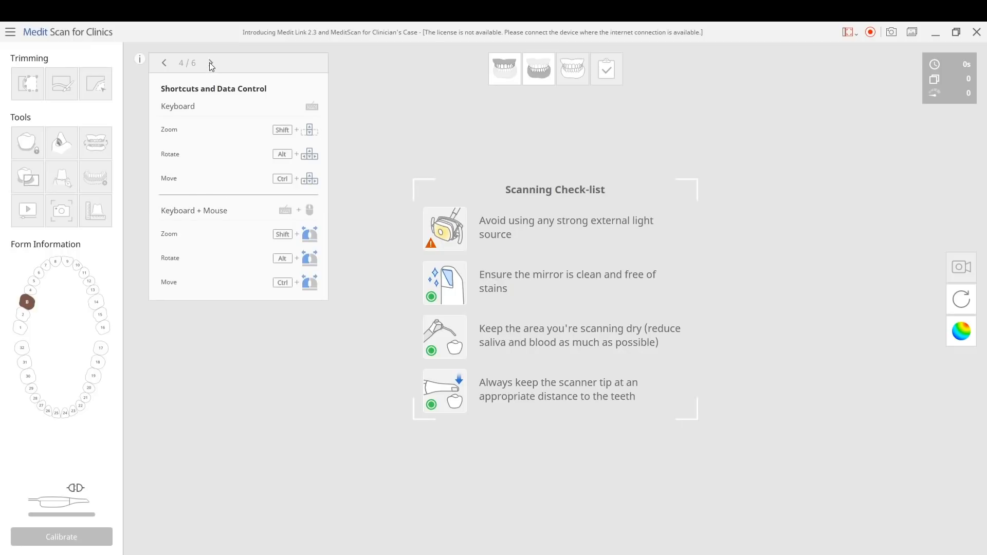
pyautogui.click(211, 63)
pyautogui.click(211, 62)
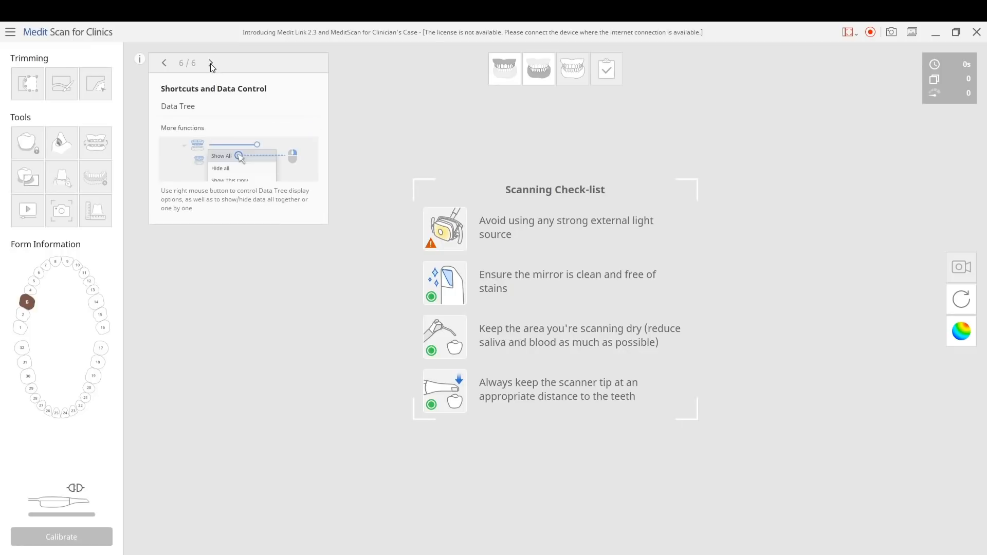
pyautogui.click(141, 59)
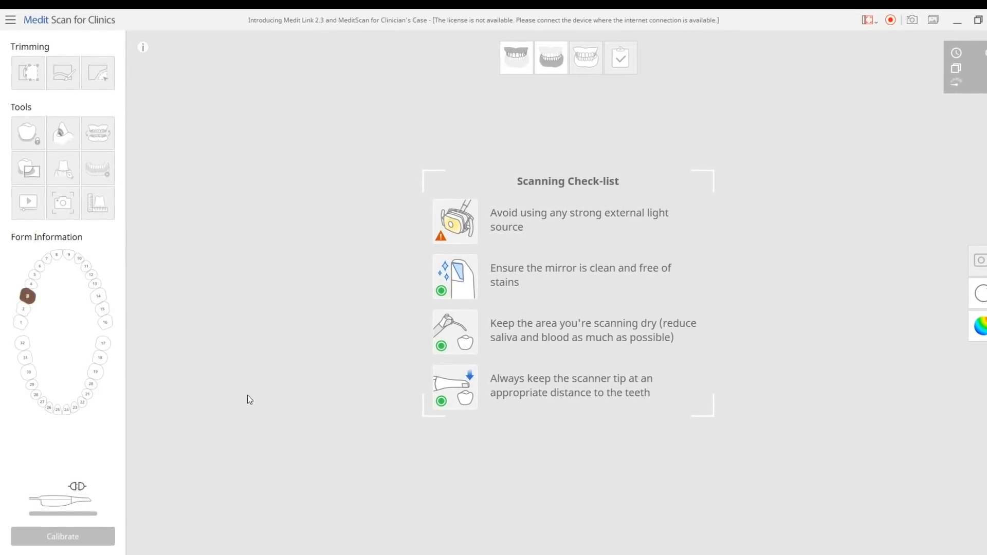
# Open the maxilla scan stage and raise the scan depth to its maximum
pyautogui.click(514, 60)
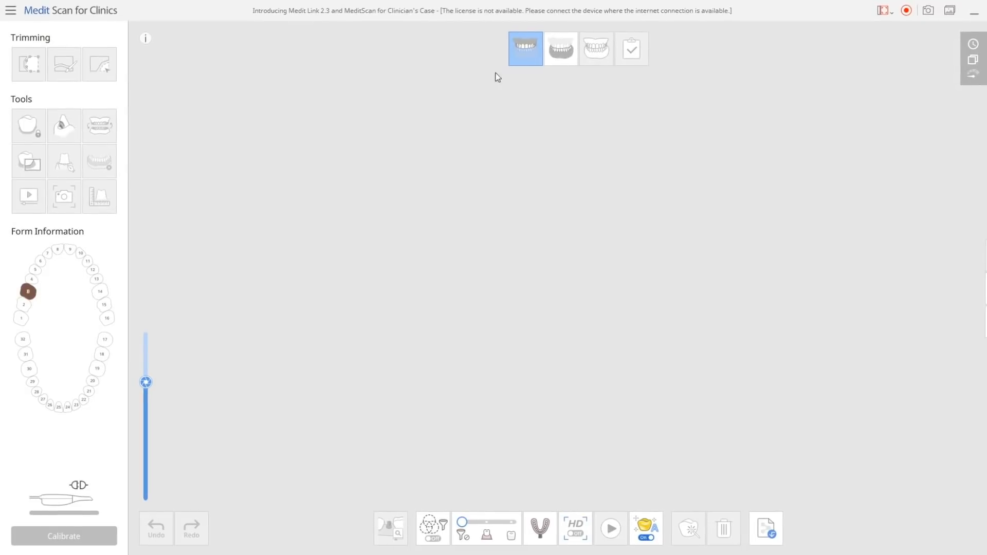
pyautogui.click(524, 42)
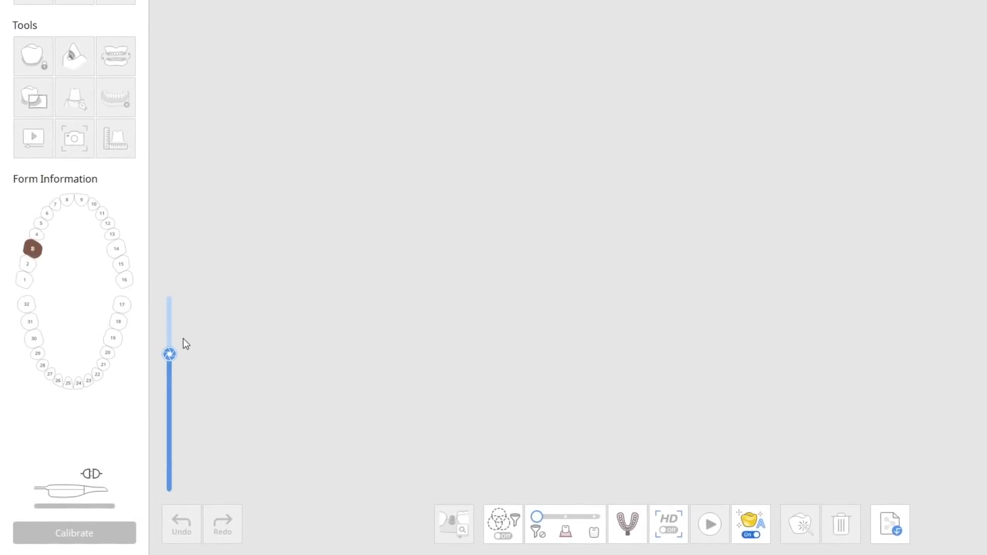
pyautogui.moveTo(168, 354); pyautogui.dragTo(183, 275)
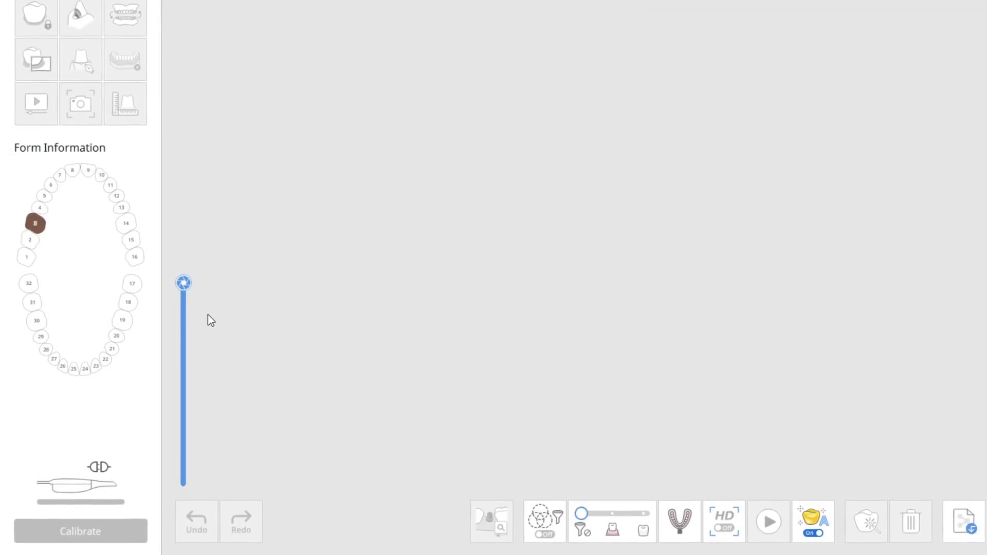
pyautogui.moveTo(183, 285)
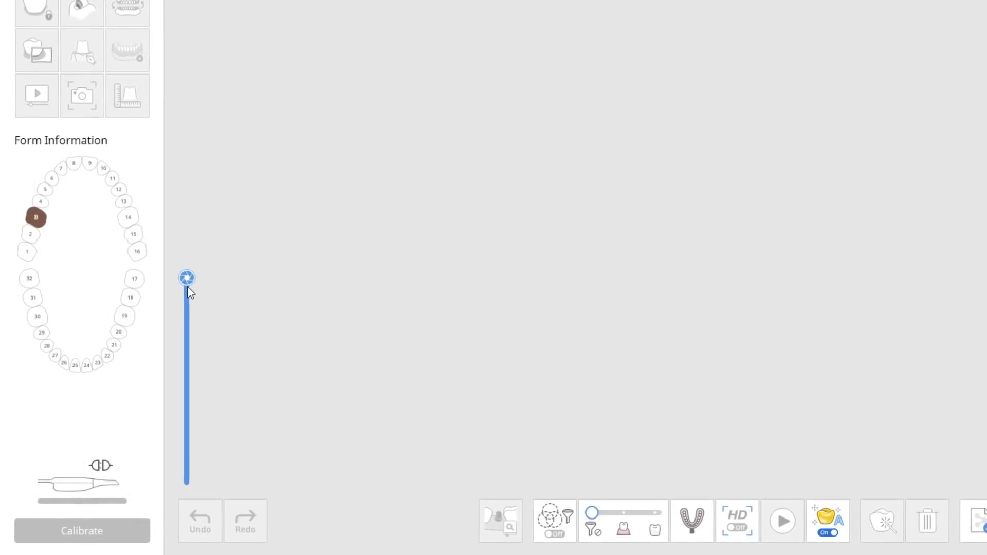
pyautogui.moveTo(187, 282)
pyautogui.mouseDown()
pyautogui.moveTo(190, 479)
pyautogui.moveTo(192, 269)
pyautogui.mouseUp()
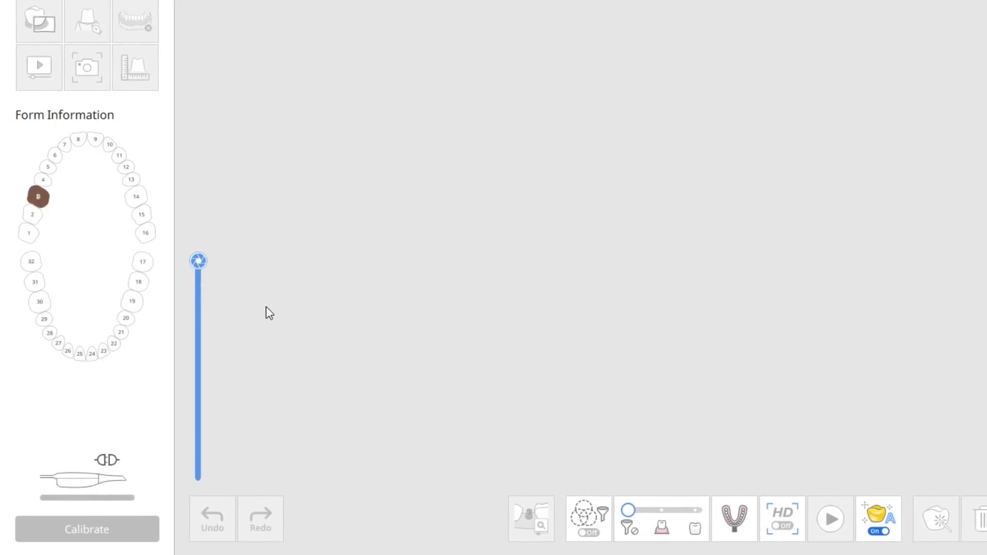
# Demonstrate the scan depth range by alternating between low values and the maximum of 21, finishing at 14
pyautogui.moveTo(197, 264)
pyautogui.moveTo(200, 261); pyautogui.dragTo(204, 445)
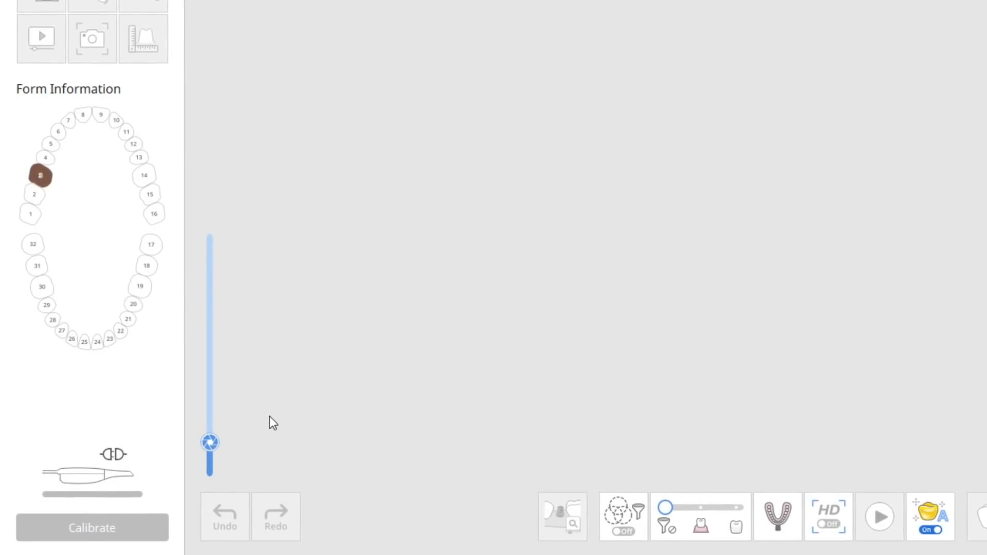
pyautogui.moveTo(226, 441)
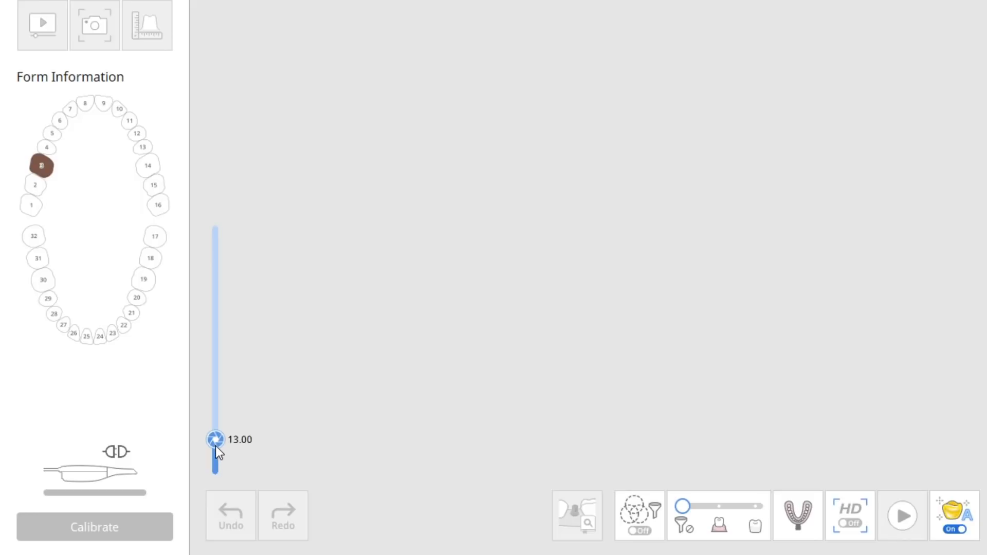
pyautogui.moveTo(215, 441); pyautogui.dragTo(205, 227)
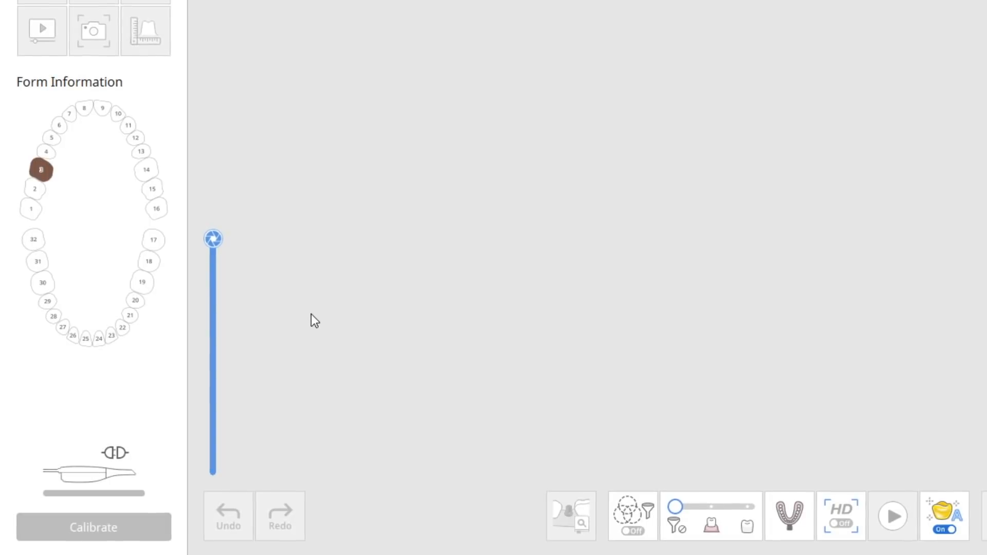
pyautogui.moveTo(212, 240); pyautogui.dragTo(198, 427)
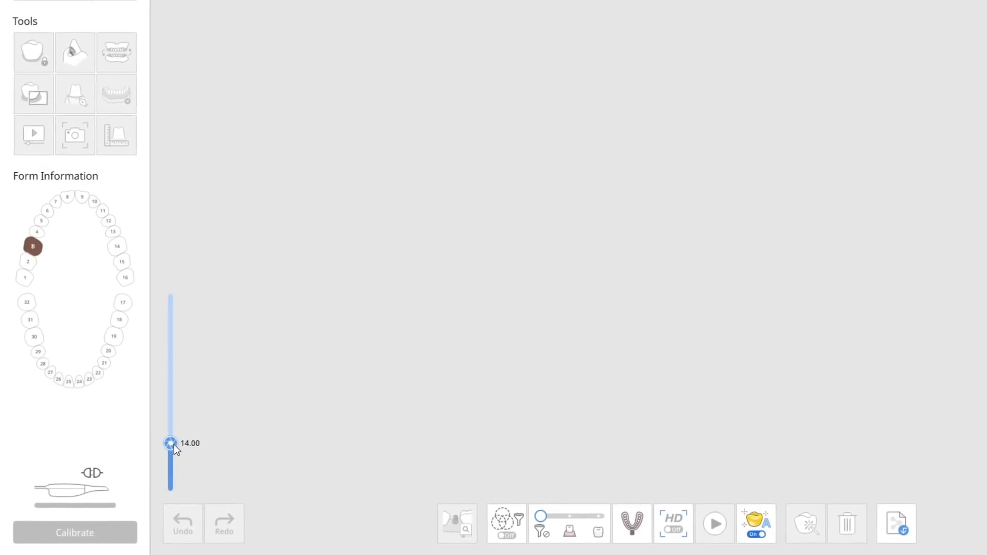
pyautogui.moveTo(178, 440); pyautogui.dragTo(173, 303)
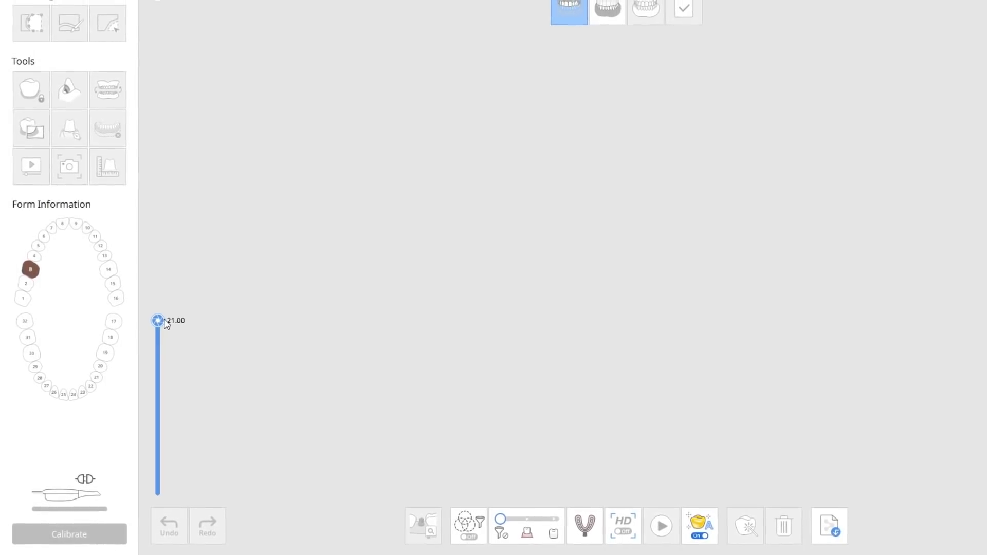
pyautogui.moveTo(168, 313); pyautogui.dragTo(158, 476)
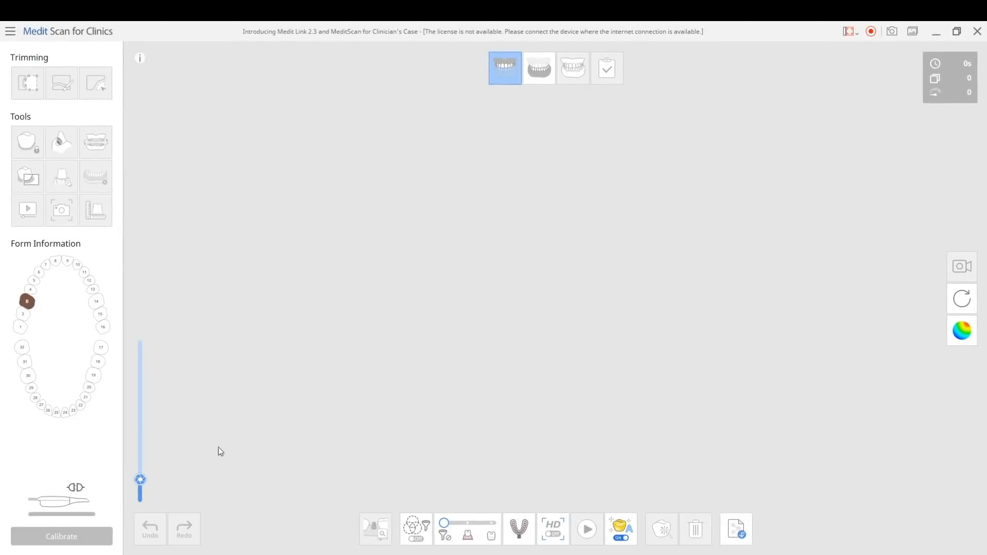
pyautogui.moveTo(147, 479); pyautogui.dragTo(146, 462)
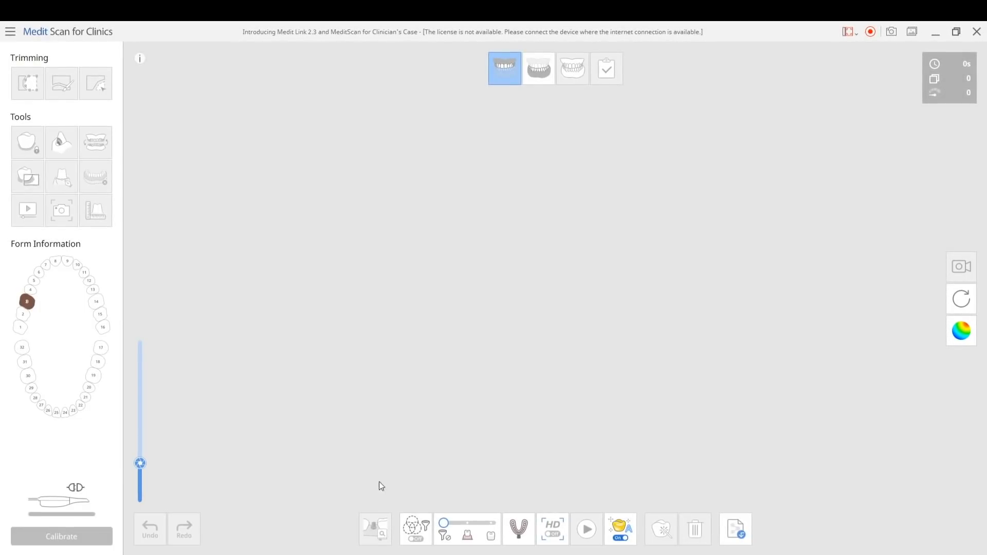
# Turn on the color filter, open its color extraction settings, and cancel them
pyautogui.click(419, 536)
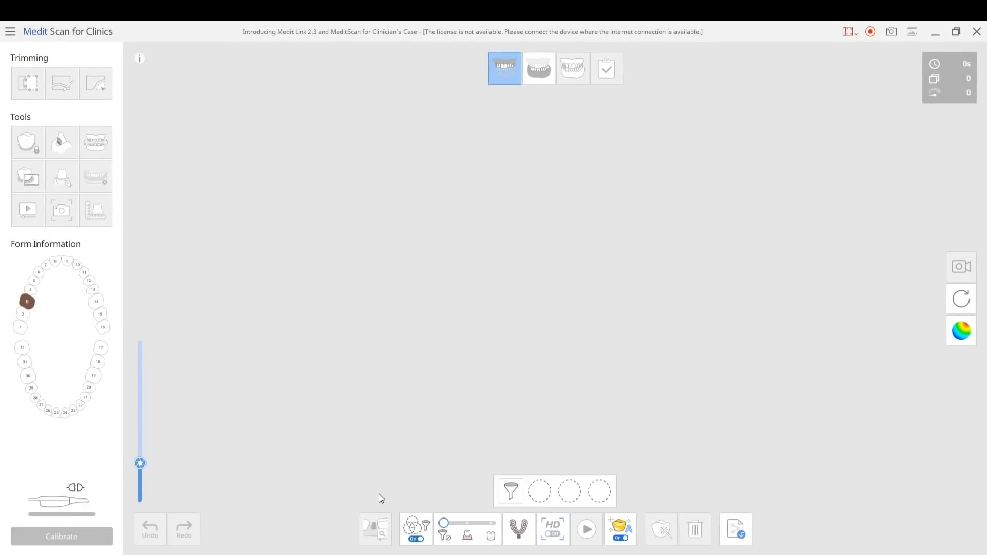
pyautogui.click(510, 490)
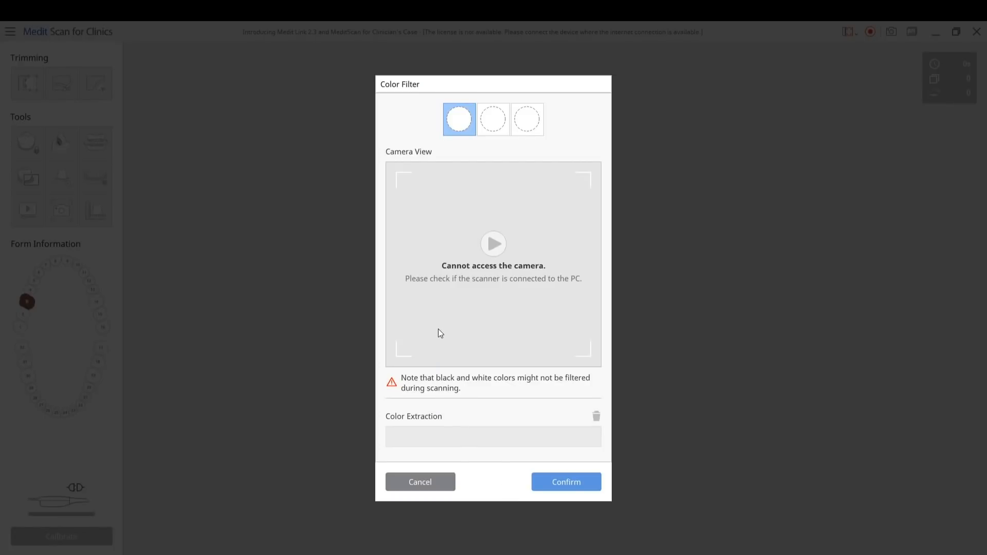
pyautogui.click(418, 480)
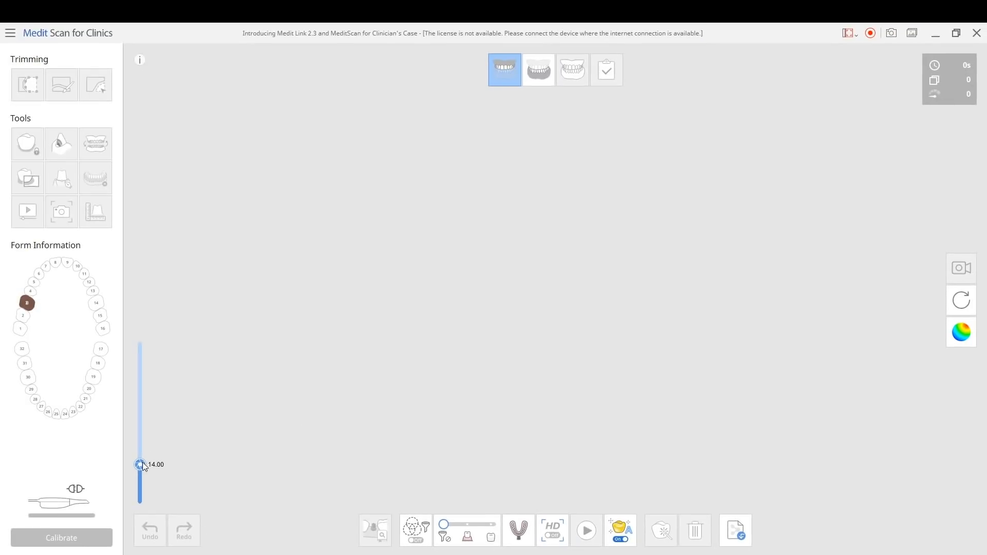
# Raise the scan depth to its maximum and import the Maxilla Base scan data from Medit Link
pyautogui.moveTo(143, 461); pyautogui.dragTo(147, 337)
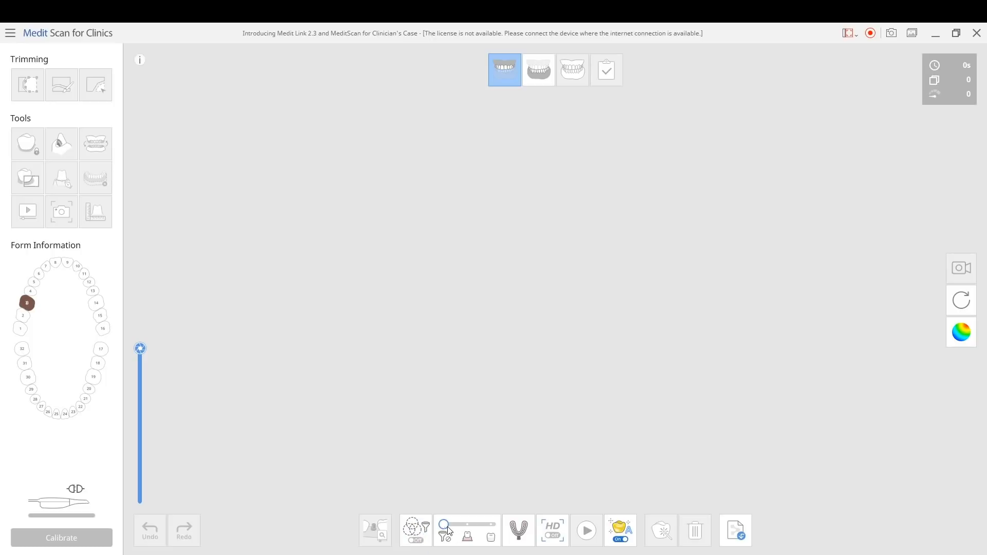
pyautogui.moveTo(444, 524)
pyautogui.mouseDown()
pyautogui.moveTo(488, 526)
pyautogui.moveTo(450, 525)
pyautogui.mouseUp()
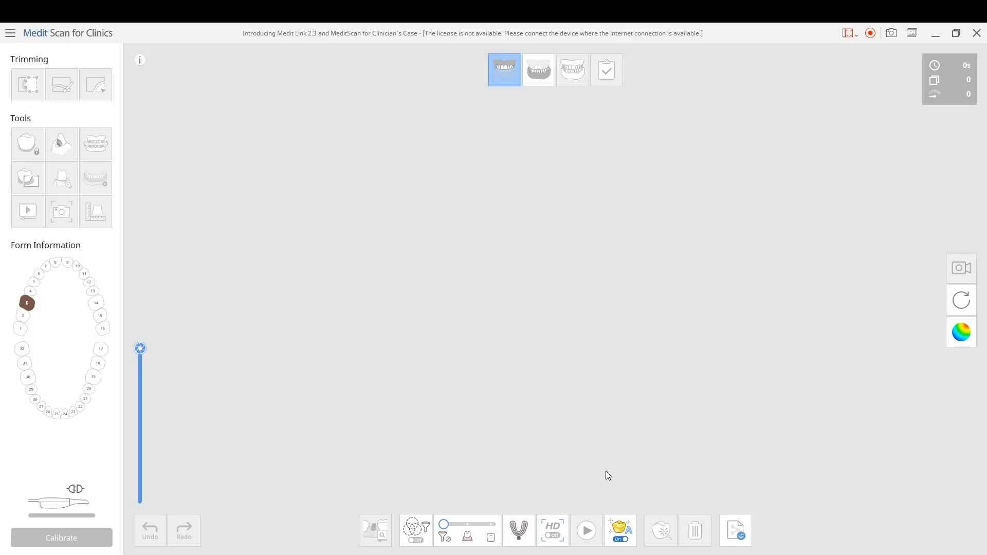
pyautogui.click(731, 540)
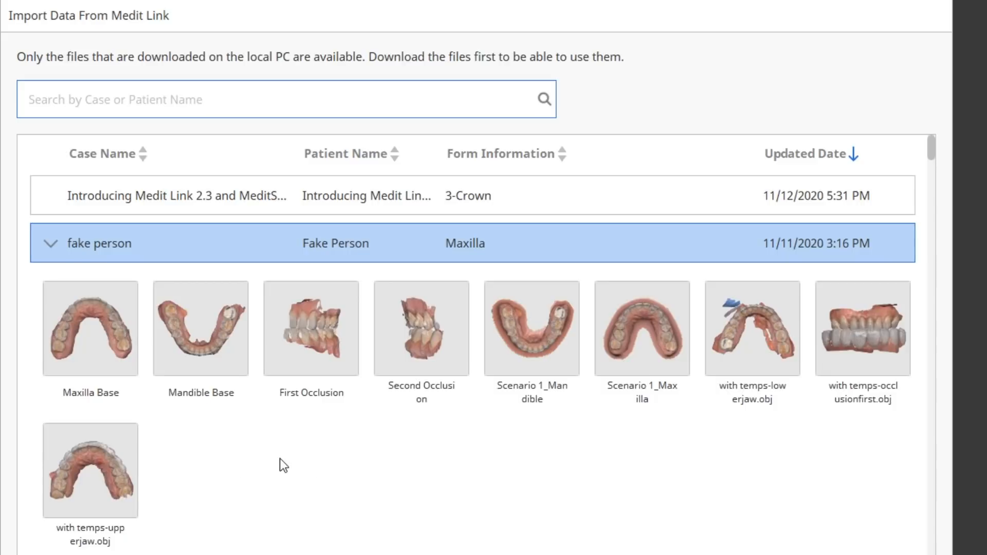
pyautogui.click(97, 328)
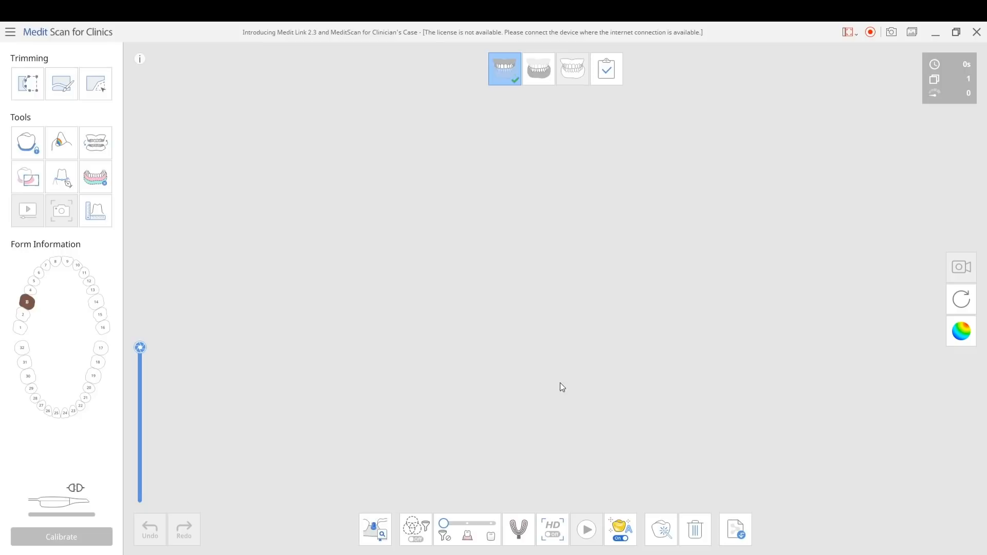
# Examine the imported upper arch from the occlusal side, the front and tilted angles
pyautogui.moveTo(558, 391); pyautogui.dragTo(531, 349, button='right')
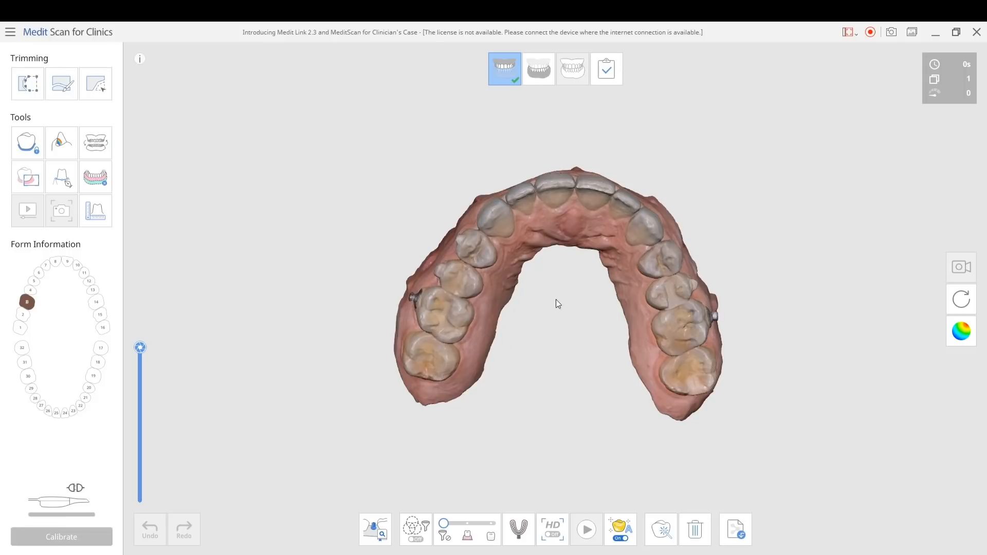
pyautogui.moveTo(545, 288); pyautogui.dragTo(560, 210, button='right')
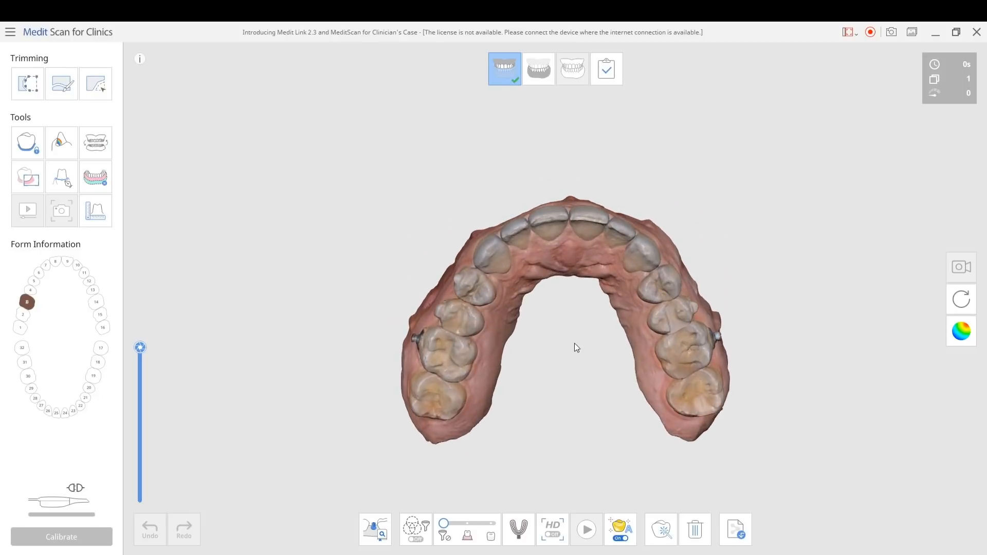
pyautogui.moveTo(575, 345)
pyautogui.mouseDown(button='right')
pyautogui.moveTo(586, 256)
pyautogui.moveTo(535, 315)
pyautogui.moveTo(570, 318)
pyautogui.moveTo(559, 277)
pyautogui.moveTo(576, 347)
pyautogui.moveTo(564, 306)
pyautogui.moveTo(564, 340)
pyautogui.mouseUp(button='right')
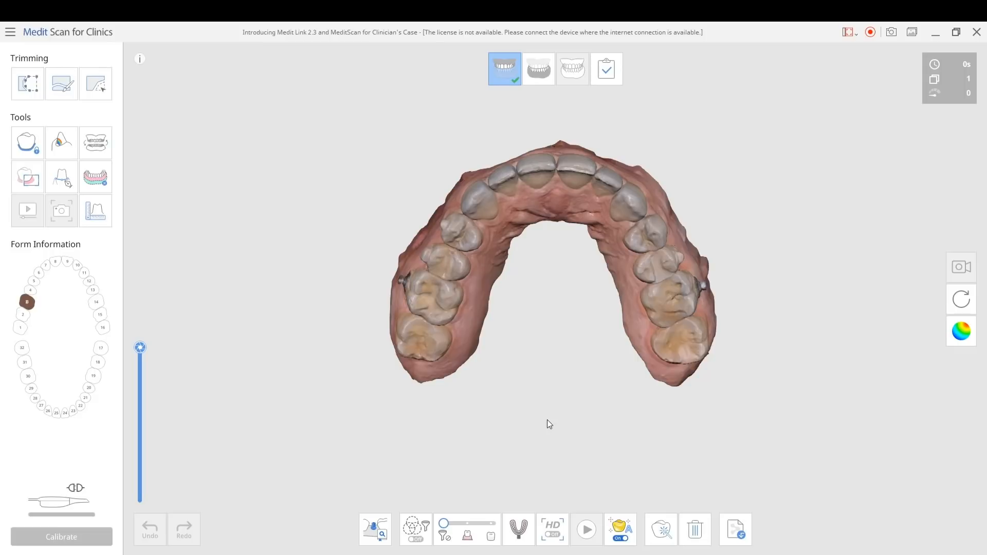
pyautogui.moveTo(546, 315); pyautogui.dragTo(544, 403, button='right')
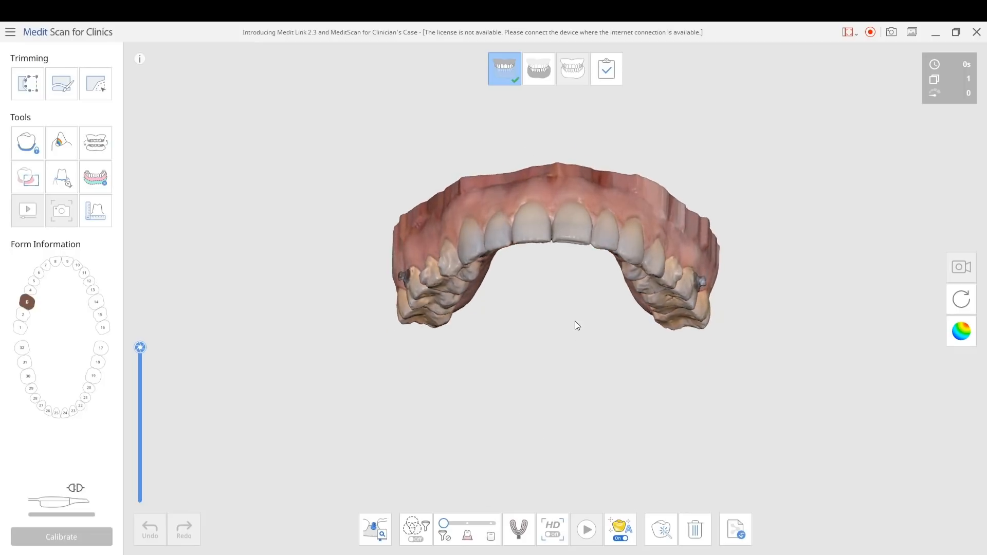
pyautogui.moveTo(575, 325); pyautogui.dragTo(586, 386, button='right')
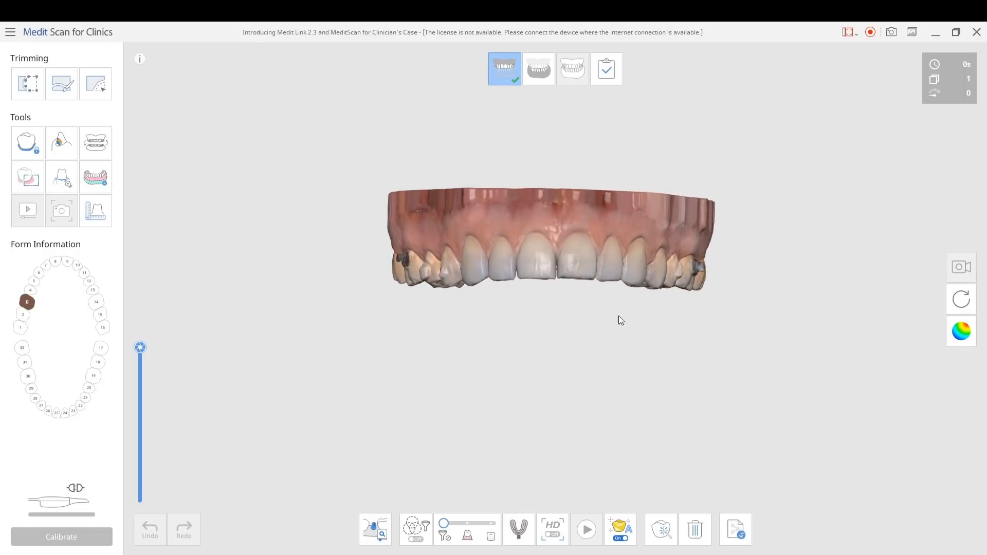
pyautogui.moveTo(619, 315); pyautogui.dragTo(563, 313, button='right')
pyautogui.scroll(2, 563, 313)
pyautogui.moveTo(564, 286); pyautogui.dragTo(560, 362, button='middle')
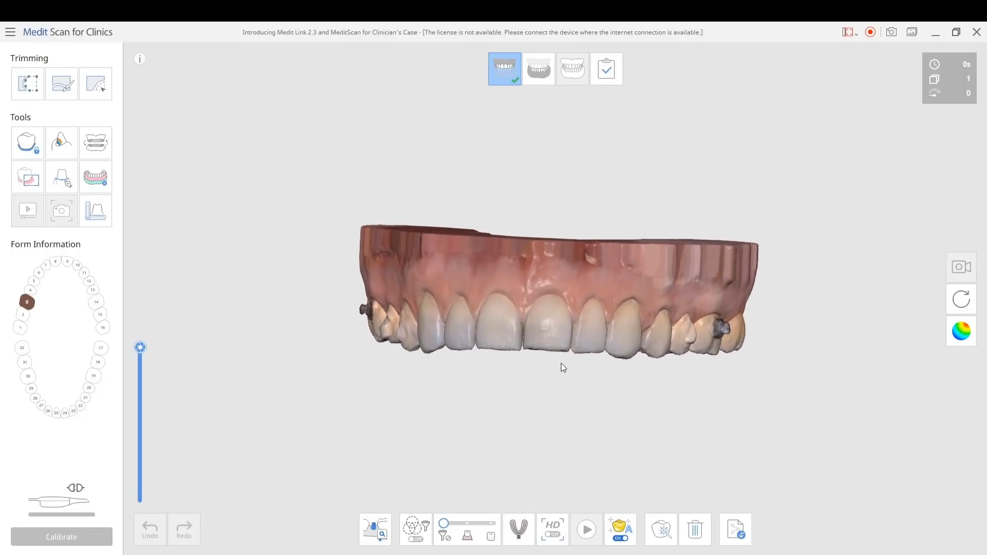
pyautogui.moveTo(561, 363); pyautogui.dragTo(714, 150, button='right')
pyautogui.moveTo(562, 385); pyautogui.dragTo(559, 299, button='right')
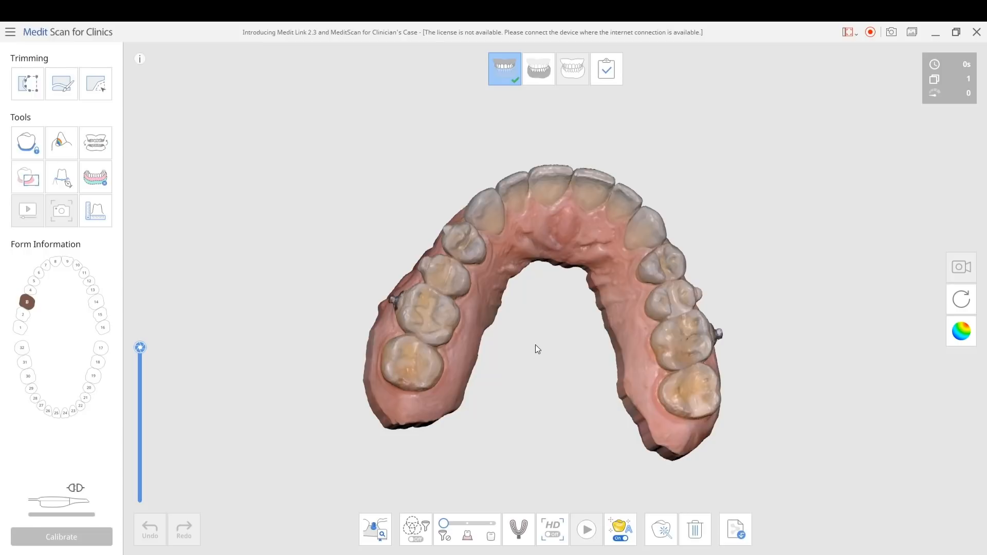
pyautogui.moveTo(560, 299)
pyautogui.mouseDown(button='right')
pyautogui.moveTo(567, 289)
pyautogui.moveTo(567, 315)
pyautogui.mouseUp(button='right')
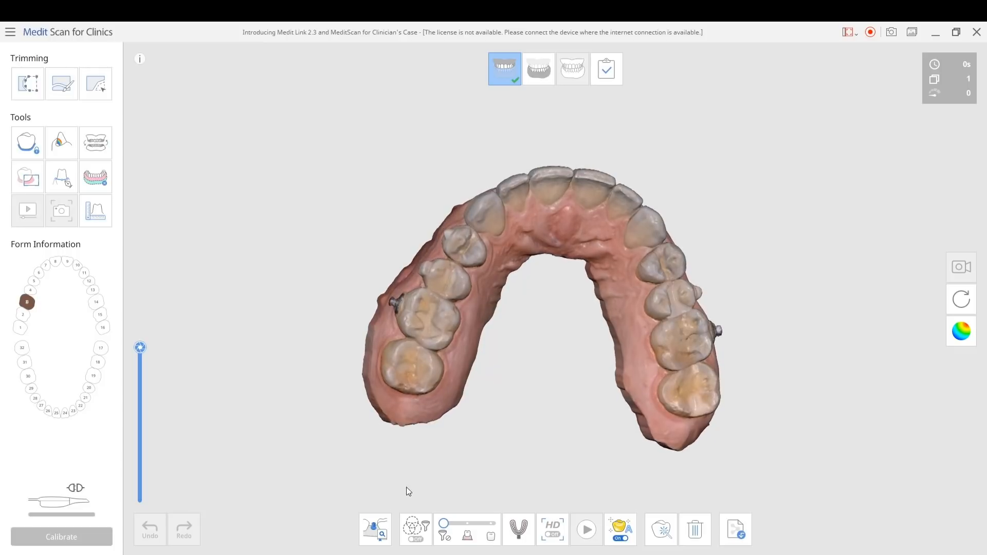
# Define the abutment library for tooth 3 by assigning ScanAdapters l4d1 and confirming it
pyautogui.click(375, 529)
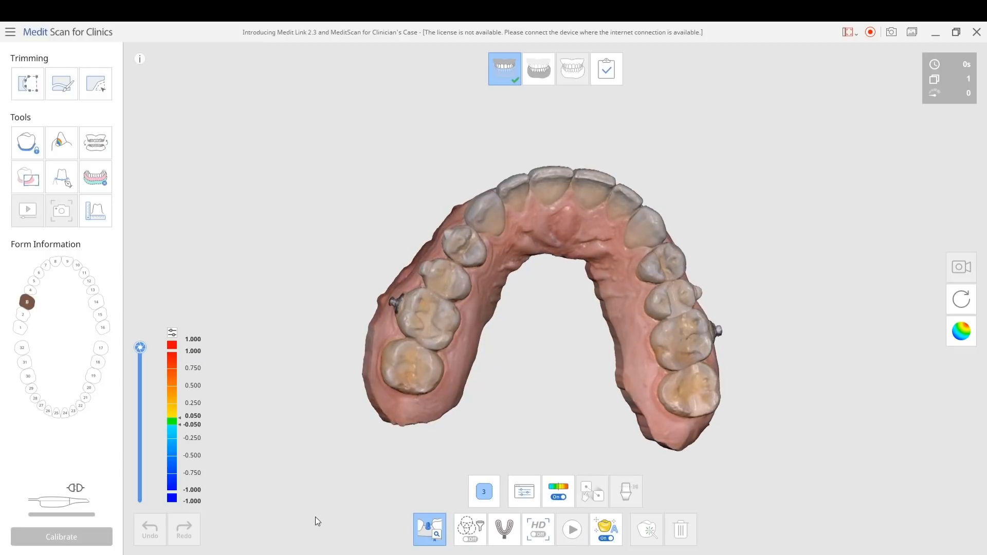
pyautogui.click(525, 492)
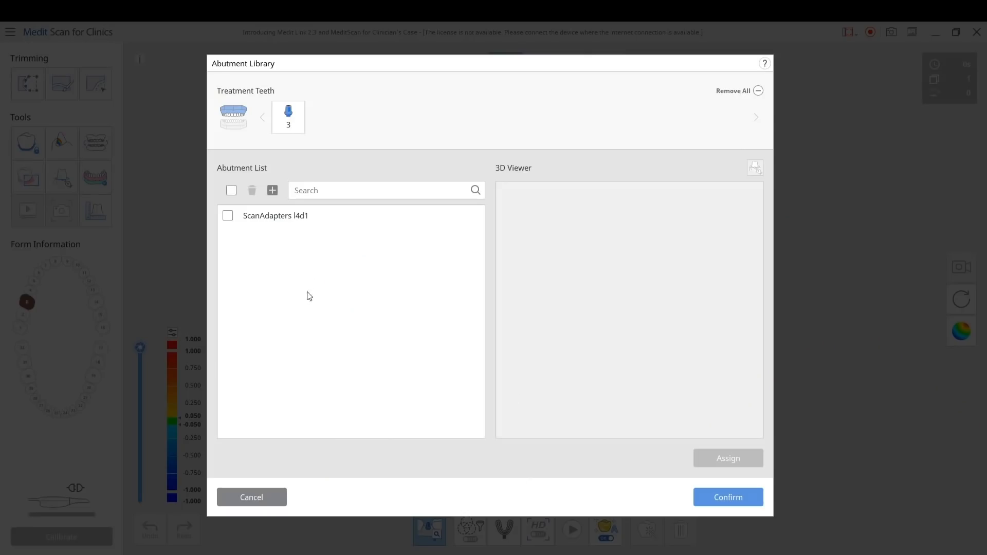
pyautogui.click(227, 216)
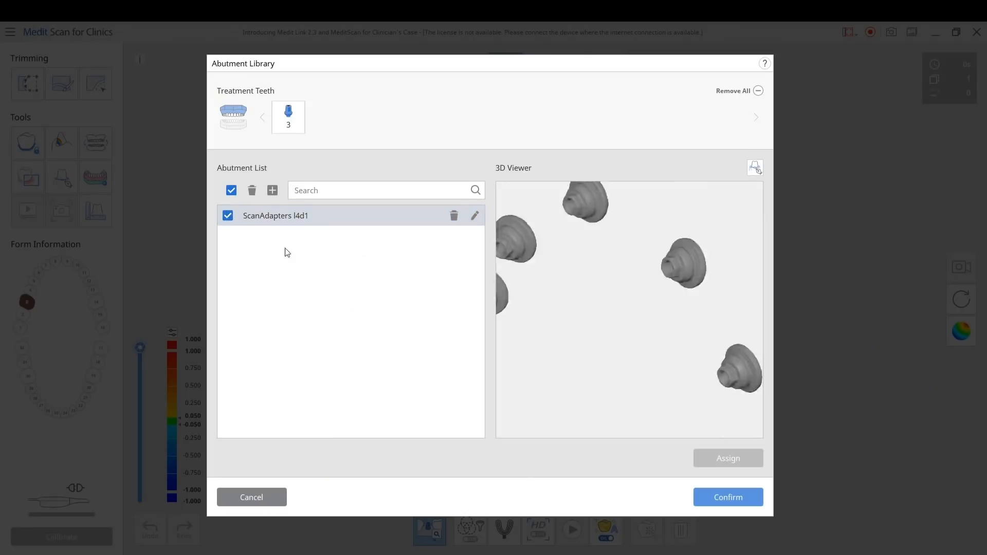
pyautogui.moveTo(664, 191); pyautogui.dragTo(518, 200, button='right')
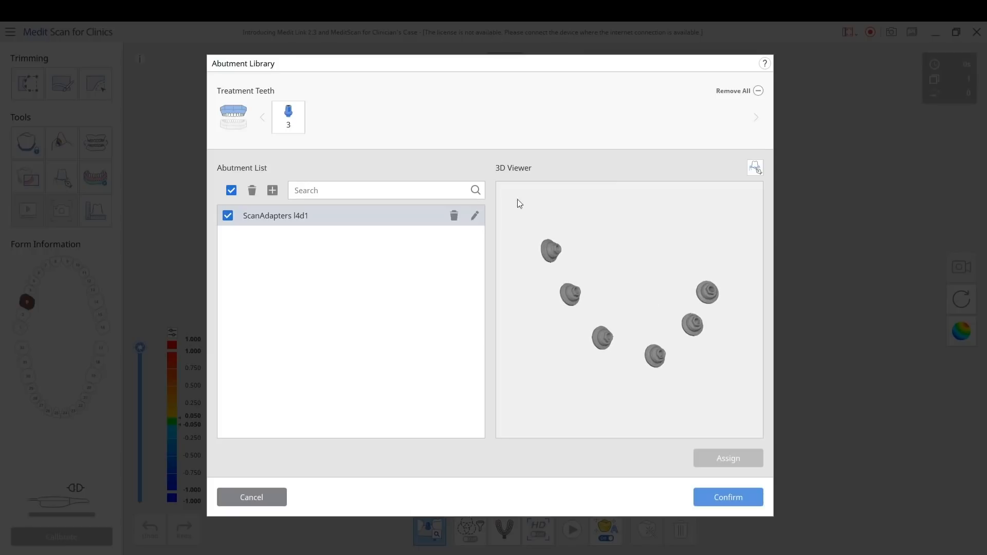
pyautogui.click(288, 126)
pyautogui.click(719, 458)
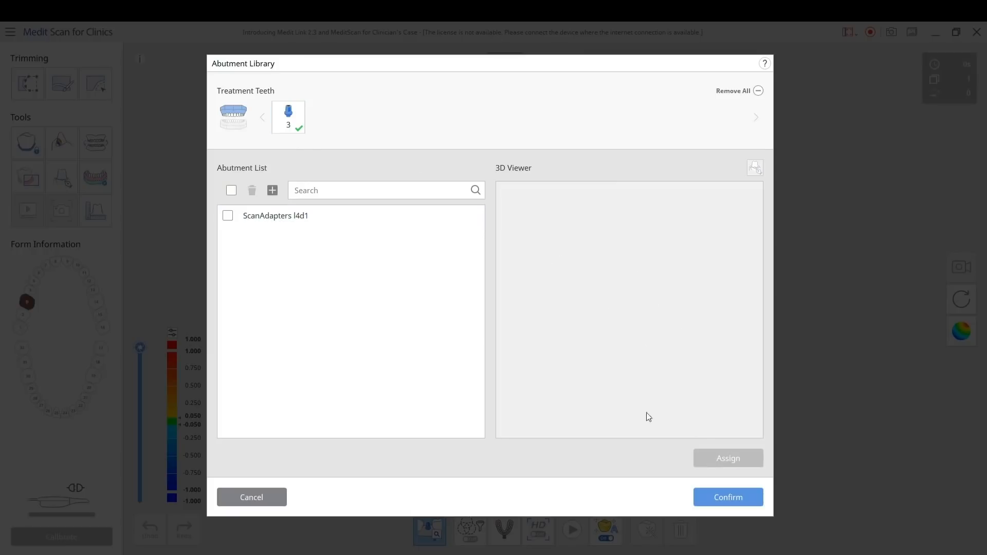
pyautogui.click(706, 497)
# Inspect the scan adapter models beside the upper arch and leave the abutment matching mode
pyautogui.moveTo(723, 181)
pyautogui.mouseDown(button='right')
pyautogui.moveTo(742, 209)
pyautogui.moveTo(740, 229)
pyautogui.moveTo(668, 232)
pyautogui.moveTo(712, 164)
pyautogui.moveTo(717, 184)
pyautogui.mouseUp(button='right')
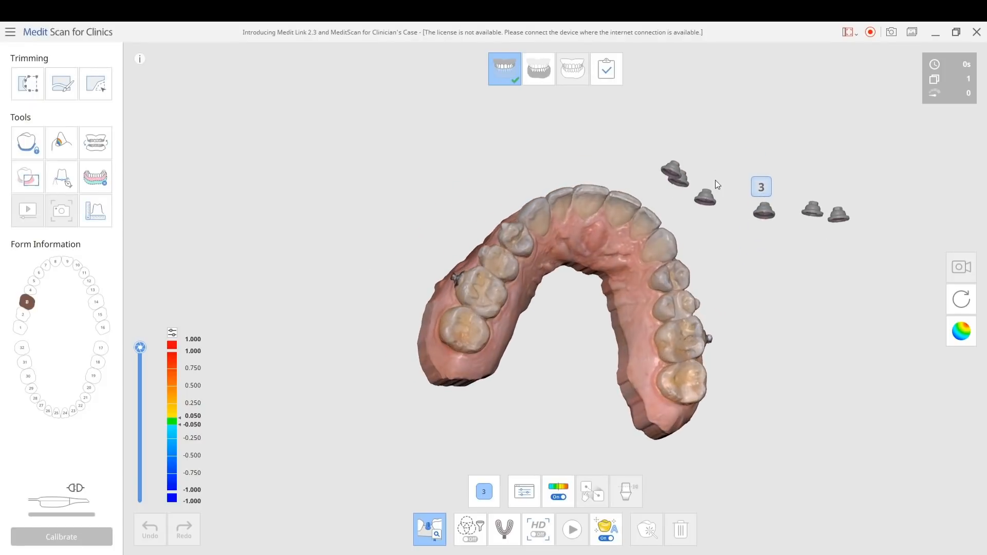
pyautogui.moveTo(760, 271); pyautogui.dragTo(668, 269, button='middle')
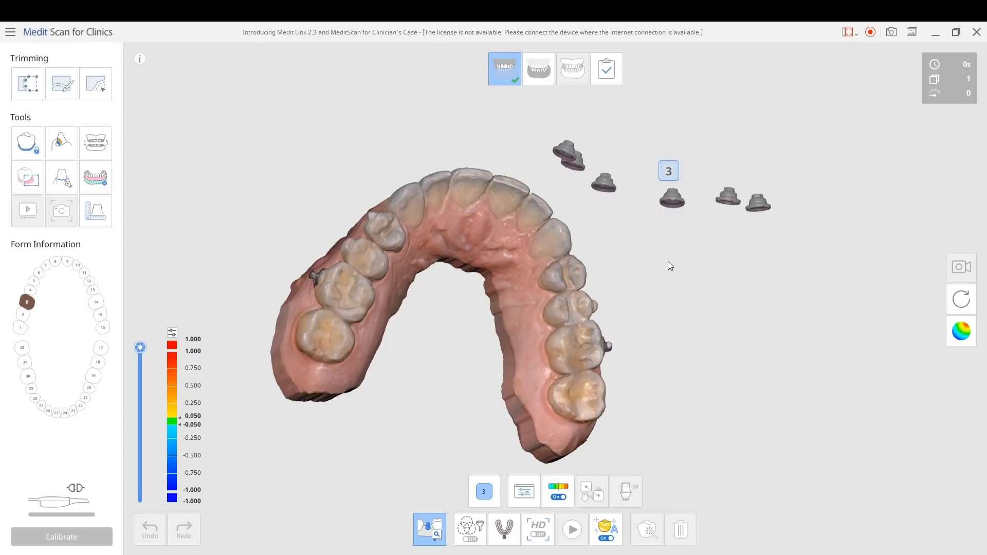
pyautogui.moveTo(646, 210); pyautogui.dragTo(643, 217, button='right')
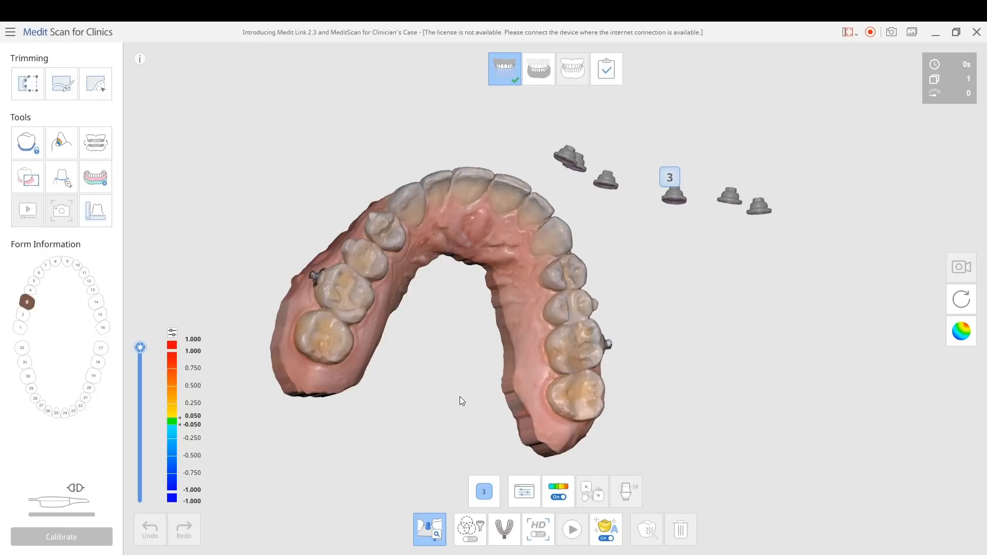
pyautogui.moveTo(494, 364)
pyautogui.mouseDown(button='right')
pyautogui.moveTo(500, 411)
pyautogui.moveTo(483, 351)
pyautogui.mouseUp(button='right')
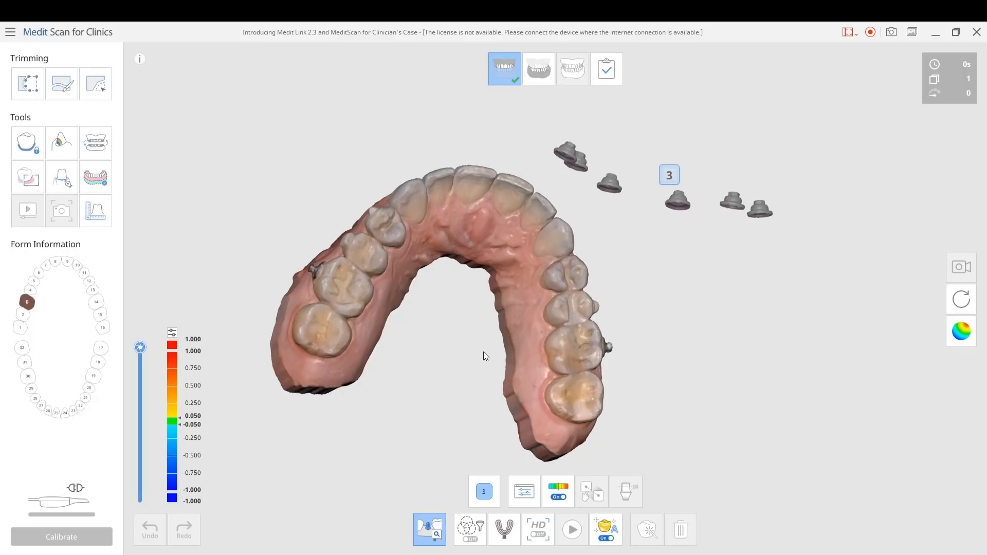
pyautogui.click(435, 520)
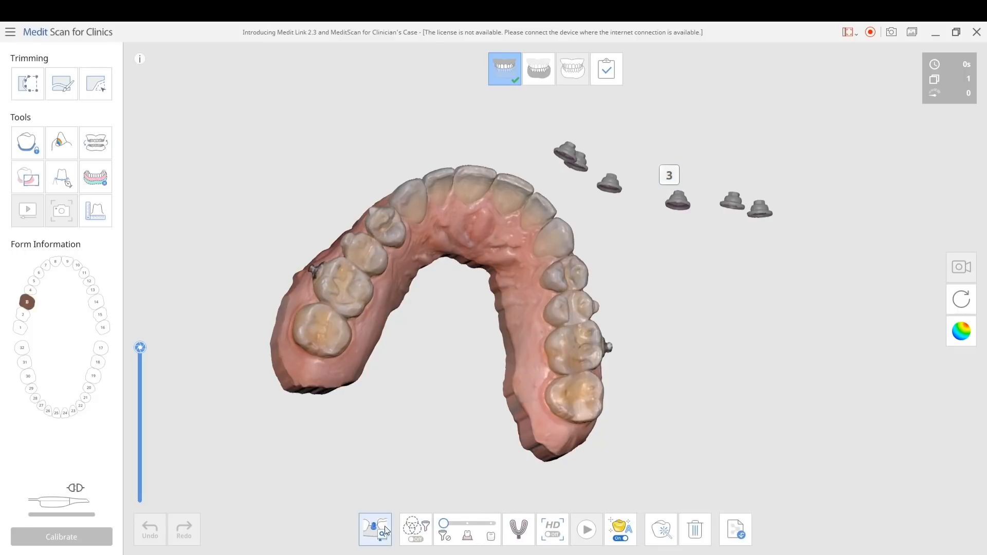
pyautogui.scroll(-5, 675, 264)
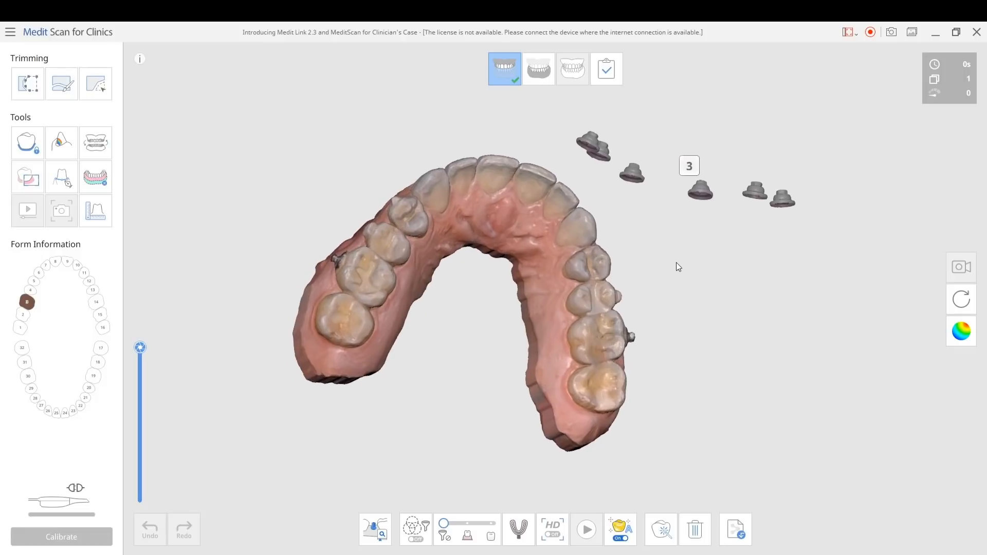
# Delete the maxilla scan data and exit Medit Scan for Clinics to return to the case form in Medit Link
pyautogui.click(695, 530)
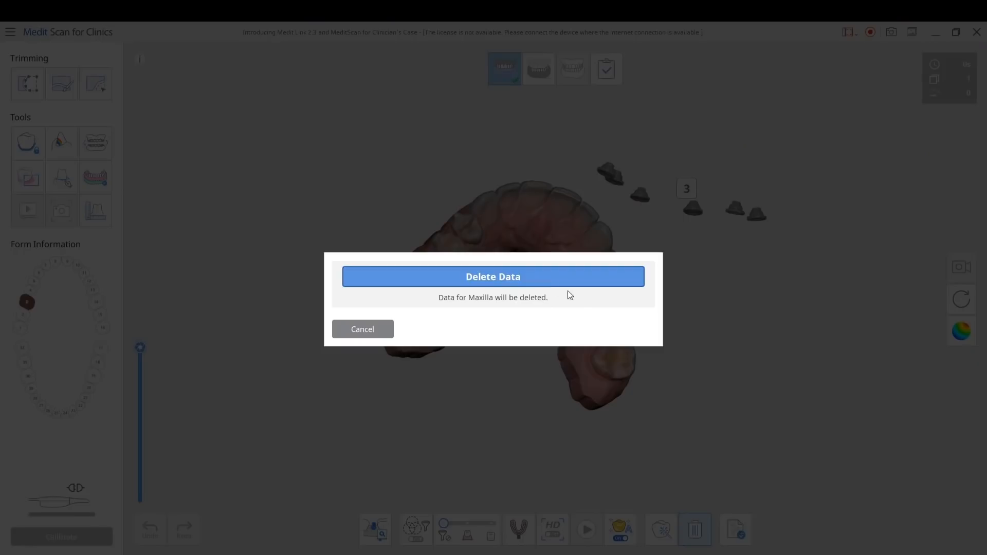
pyautogui.click(564, 278)
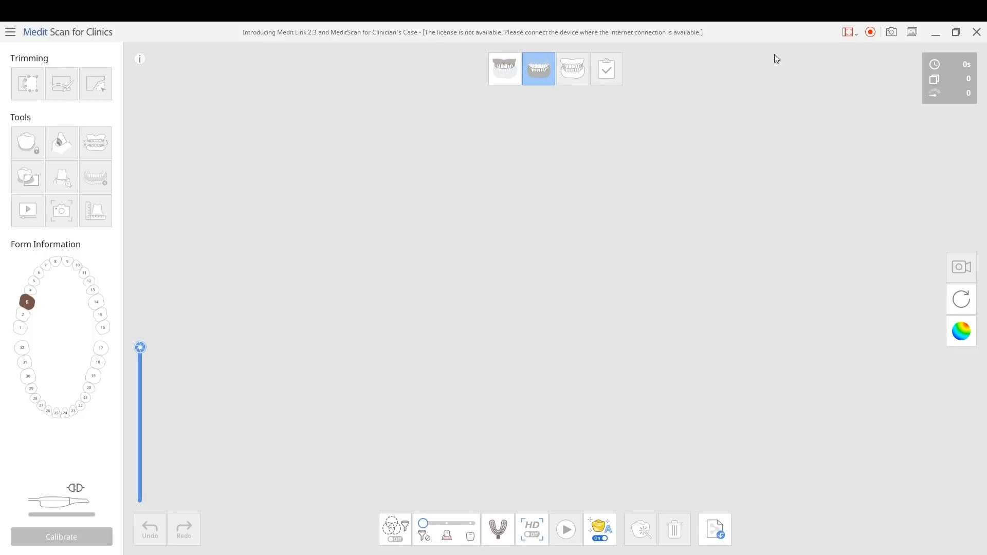
pyautogui.click(975, 35)
pyautogui.click(501, 295)
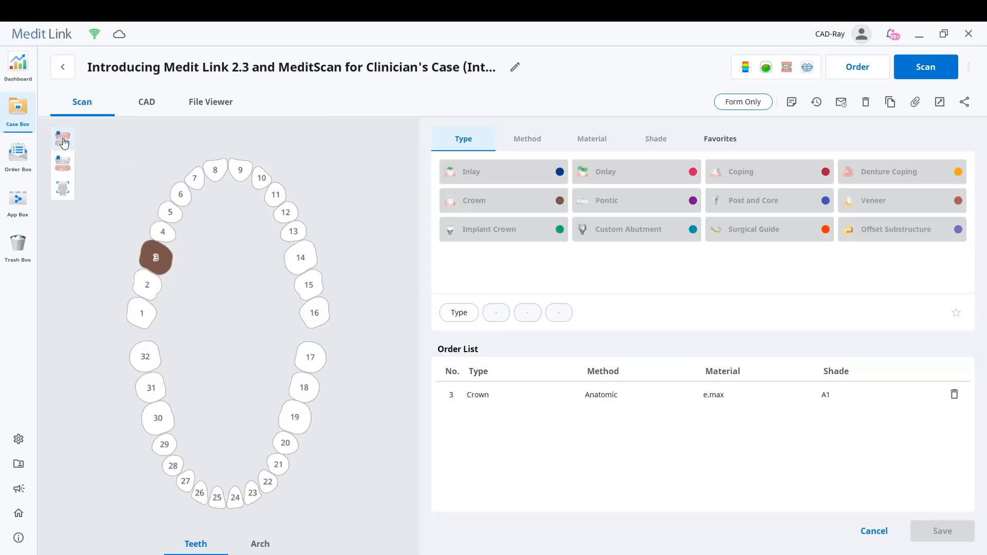
# Add the pre-op maxilla and face stages to the case form and start scanning at the pre-op maxilla stage
pyautogui.click(63, 190)
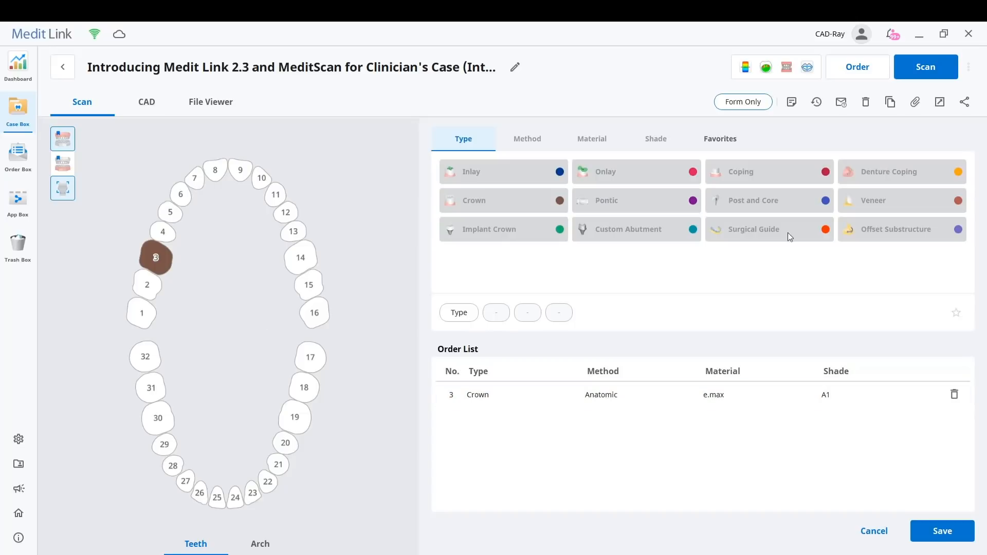
pyautogui.click(928, 73)
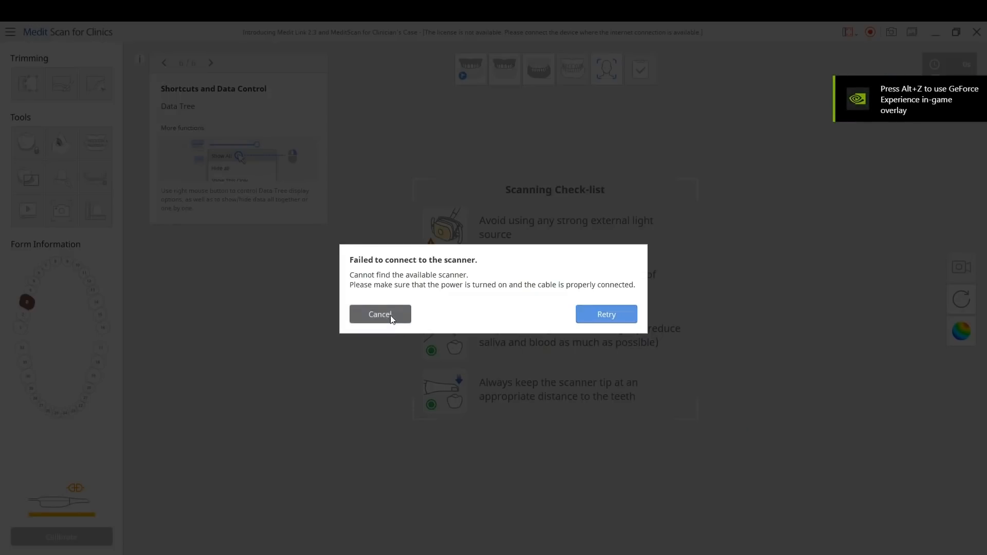
pyautogui.click(390, 315)
pyautogui.click(464, 74)
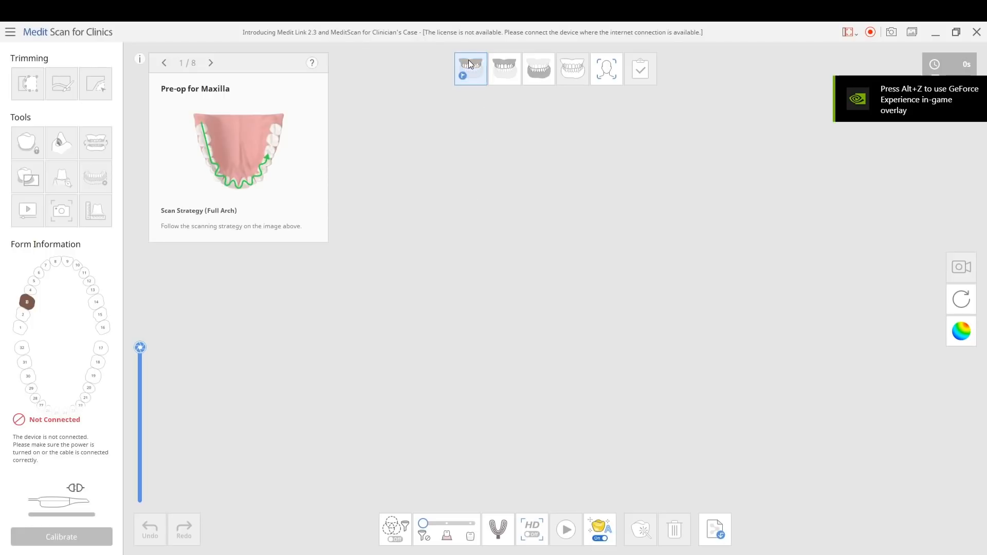
# Open the face scan stage and review its two-page guide on face scanning and importing 3D facial bones data
pyautogui.click(600, 75)
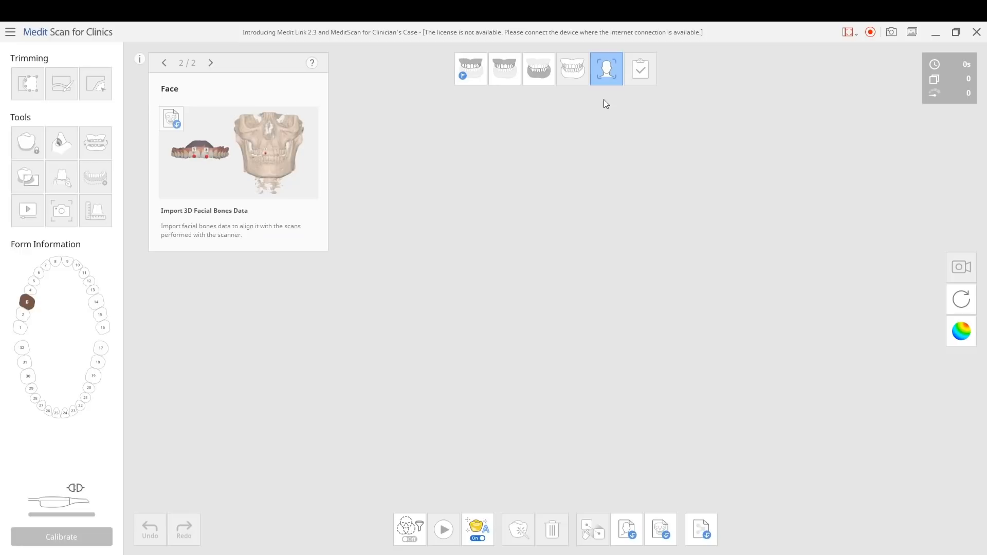
pyautogui.click(210, 64)
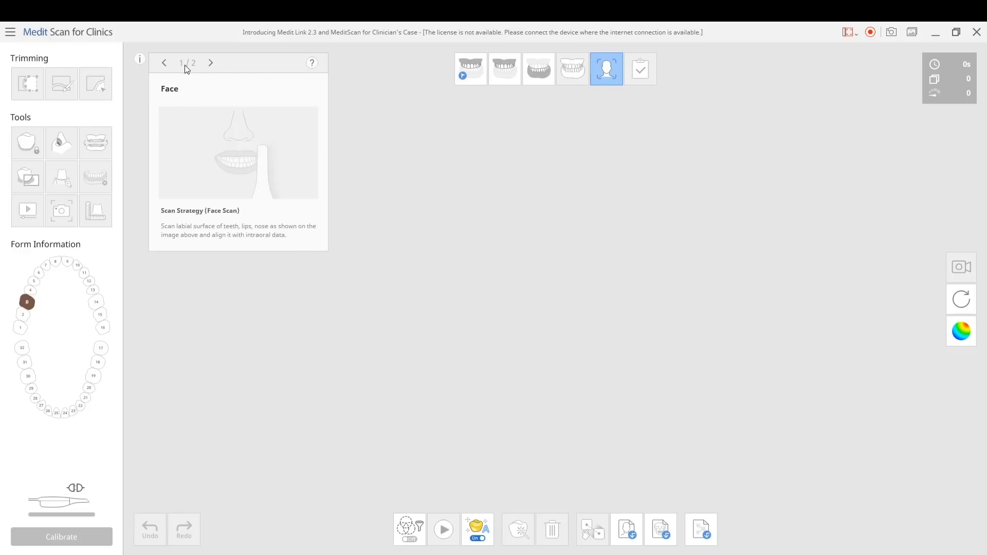
pyautogui.click(164, 63)
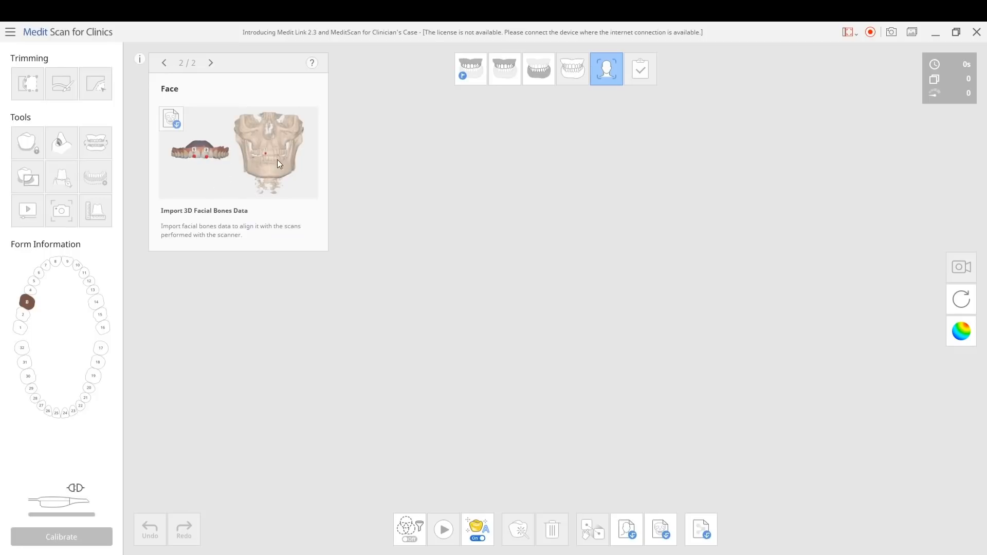
pyautogui.click(210, 63)
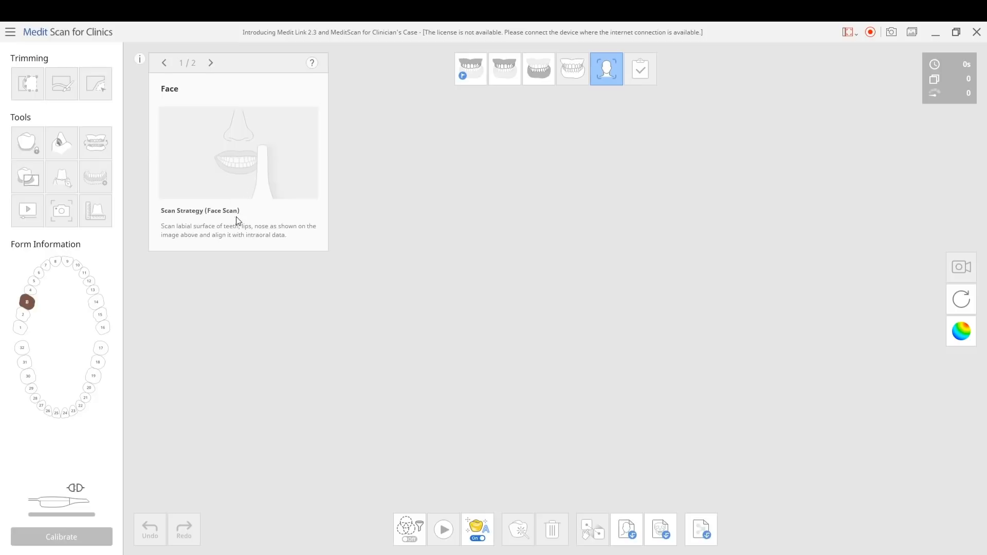
# Hide the scan guide and switch from the pre-op maxilla stage to the regular maxilla scan stage
pyautogui.click(143, 60)
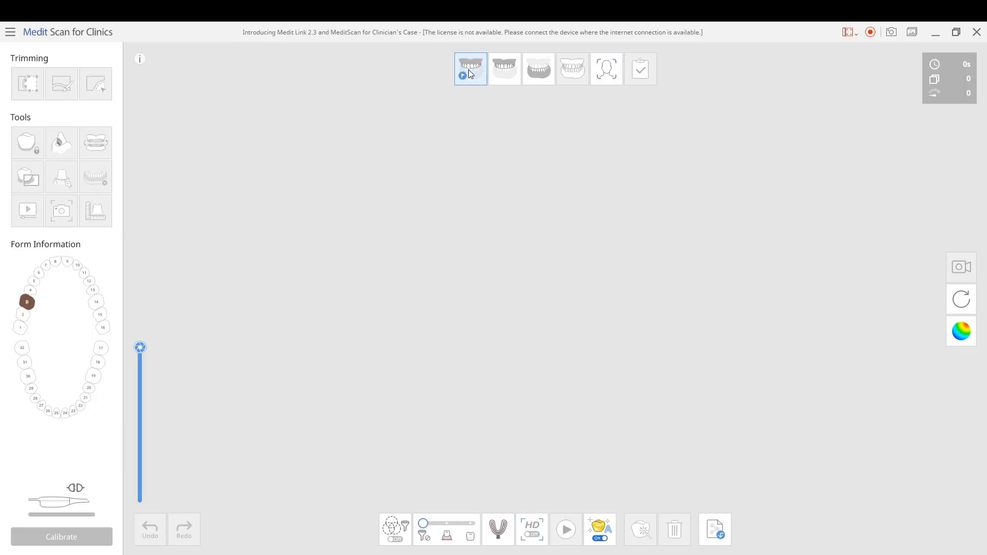
pyautogui.click(504, 74)
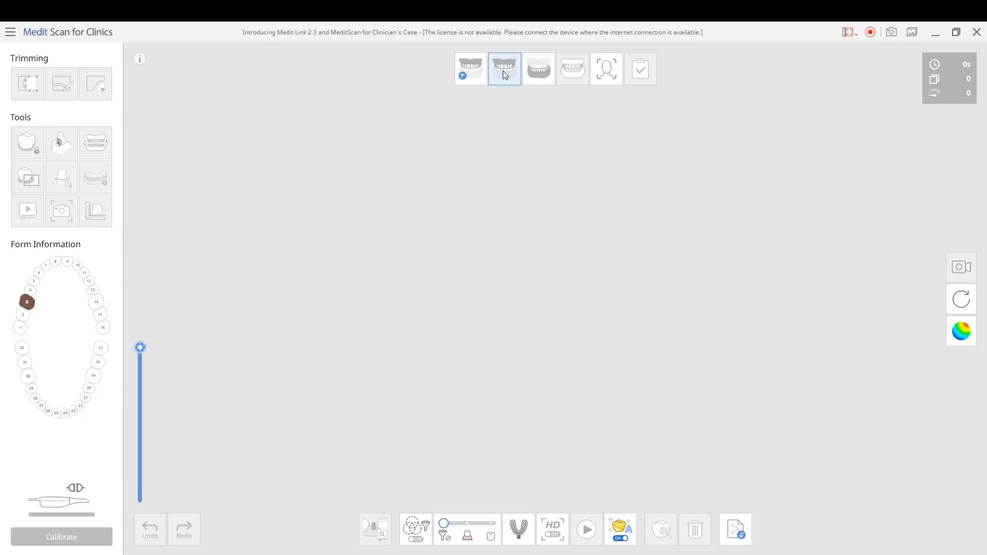
# Switch from the maxilla to the mandible scan stage
pyautogui.click(539, 76)
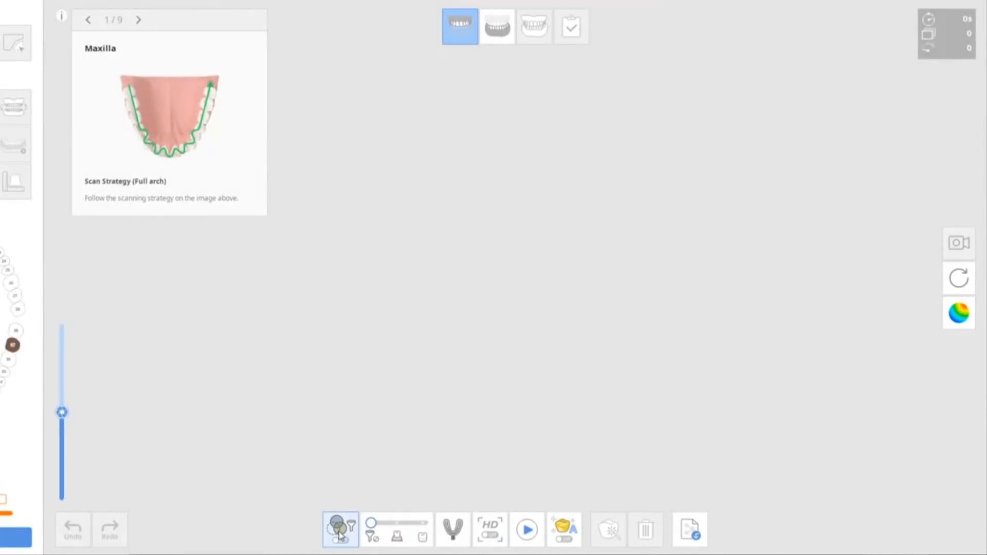
# Turn on color filtering for the maxilla scan and deselect the green filter color
pyautogui.click(339, 532)
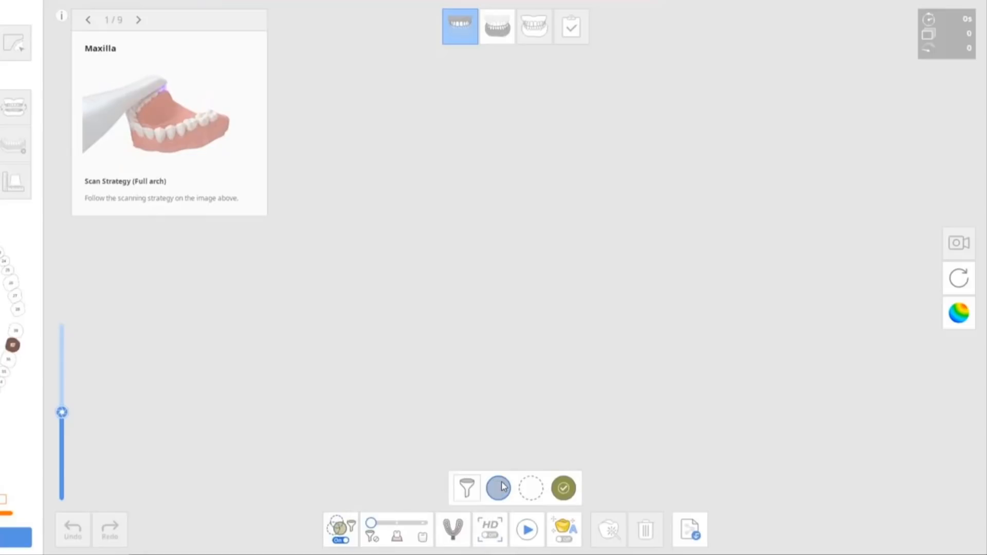
pyautogui.click(564, 489)
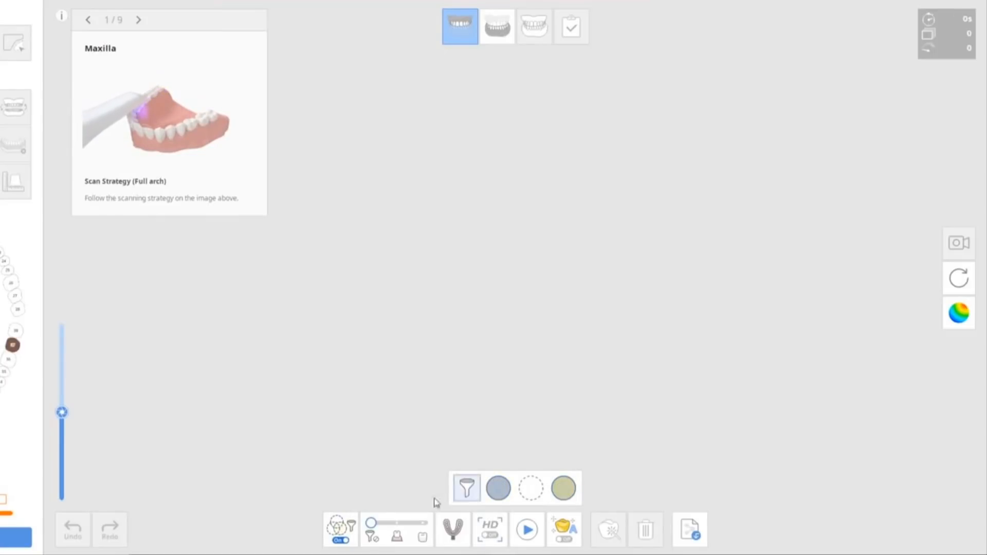
pyautogui.click(350, 527)
pyautogui.click(350, 528)
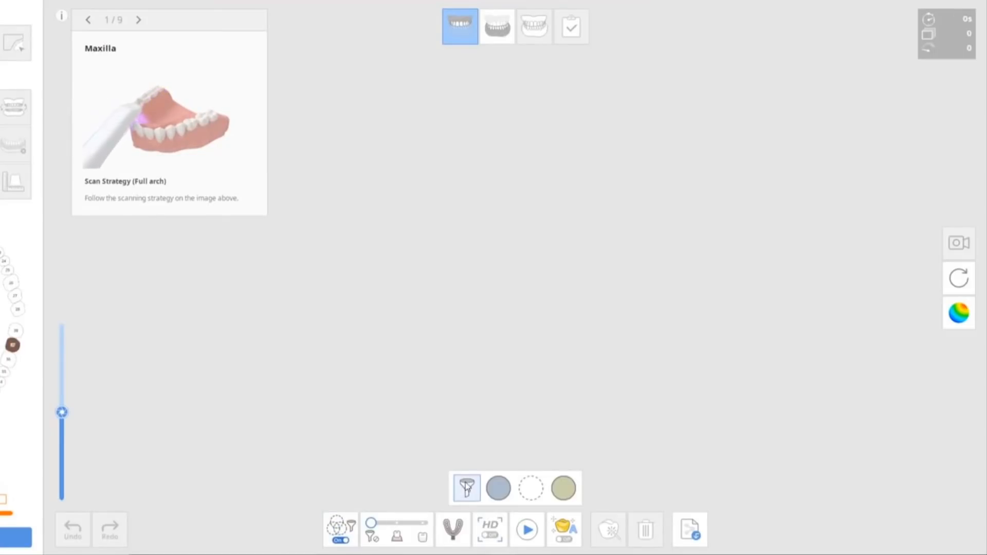
# Run color recognition for the blue filter in the Color Filter settings and confirm the extracted color
pyautogui.click(466, 487)
pyautogui.click(449, 226)
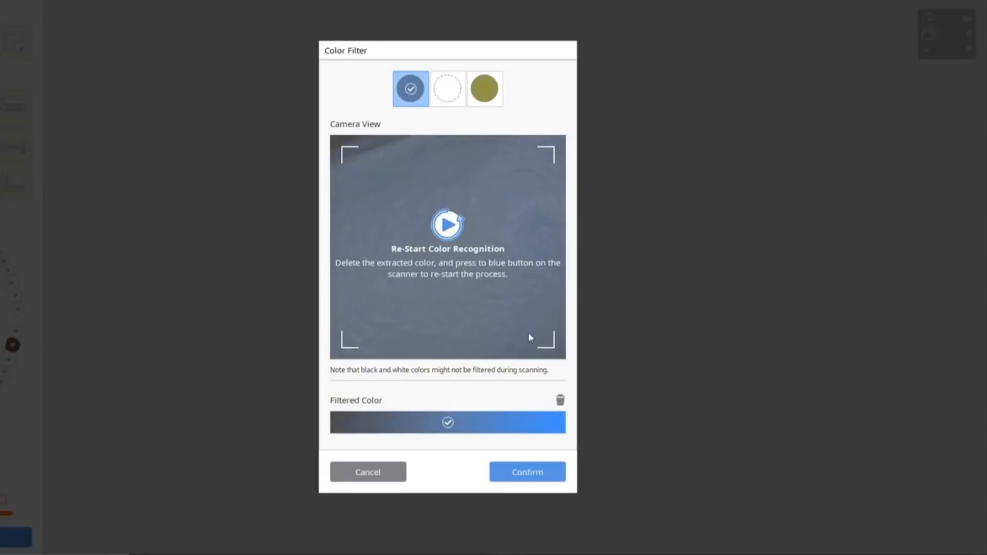
pyautogui.click(523, 474)
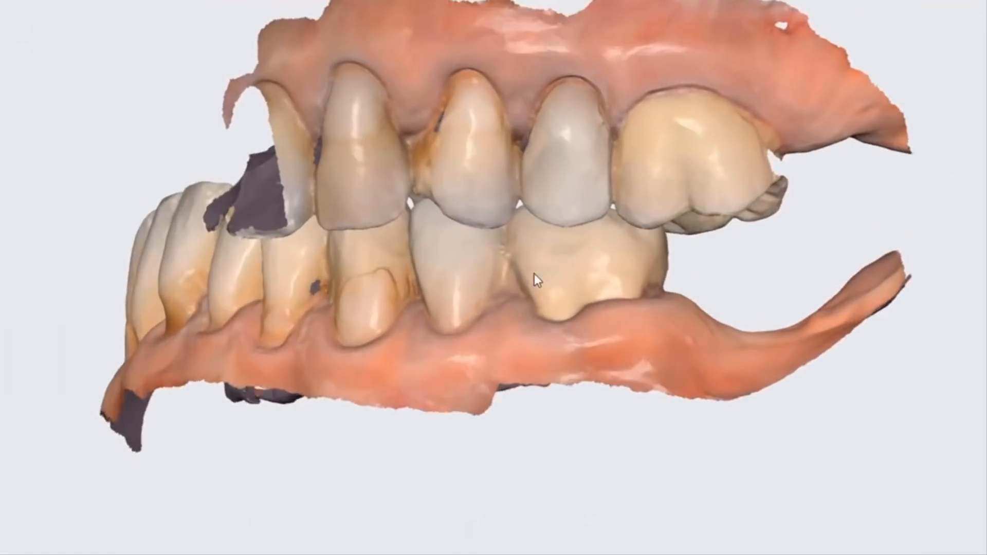
# Hide the maxilla scan and examine the mandible's posterior teeth from the occlusal side
pyautogui.click(2, 85)
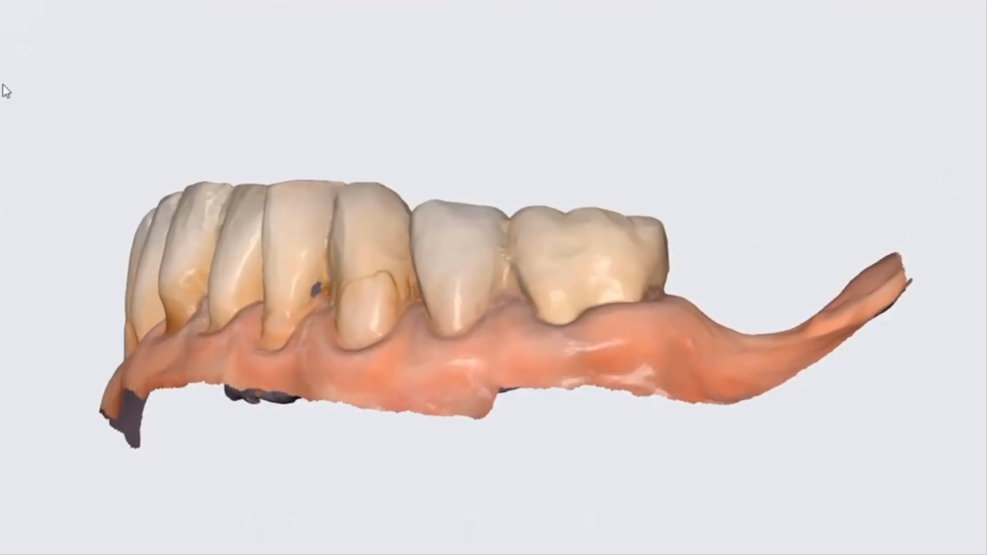
pyautogui.moveTo(154, 169); pyautogui.dragTo(506, 299, button='right')
pyautogui.moveTo(507, 299); pyautogui.dragTo(280, 116, button='middle')
pyautogui.moveTo(280, 116); pyautogui.dragTo(343, 214, button='right')
pyautogui.scroll(-1, 385, 232)
pyautogui.scroll(-1, 347, 236)
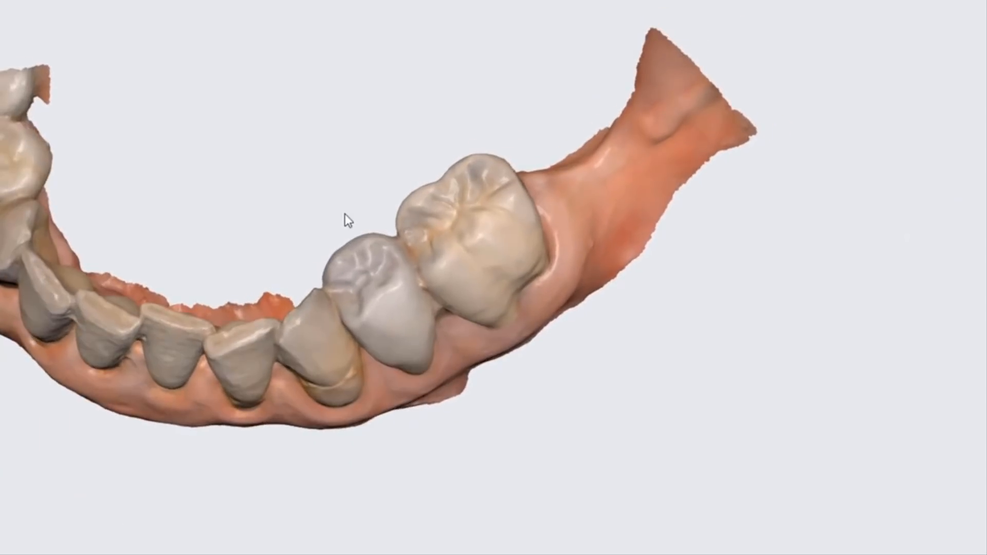
pyautogui.moveTo(302, 240); pyautogui.dragTo(319, 229, button='right')
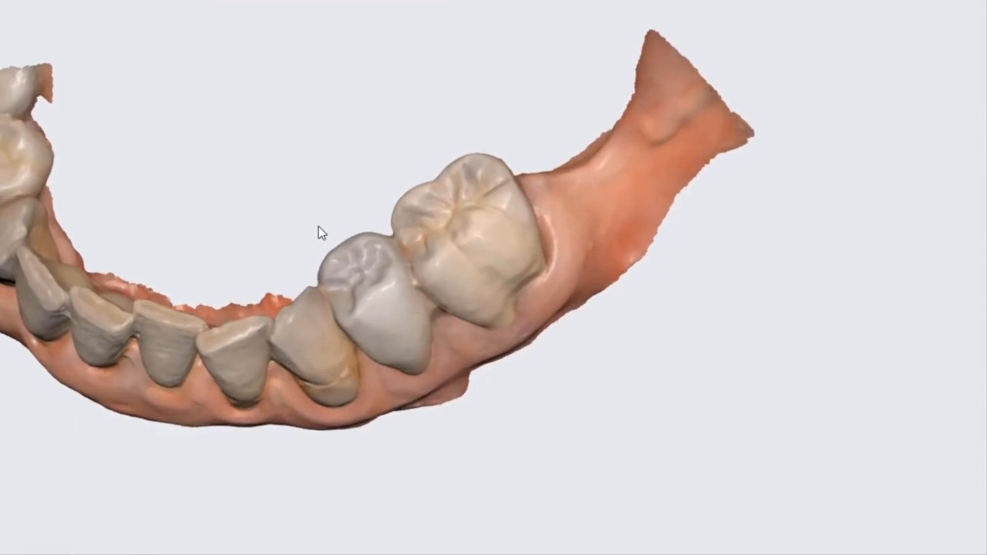
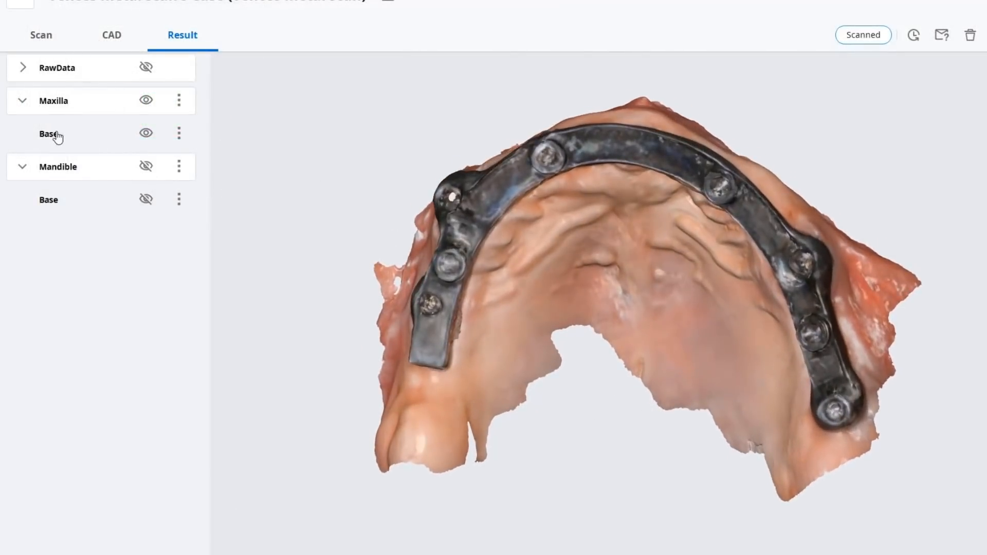
# Make the Maxilla base scan semi-transparent, examine the implant bar from another angle, and raise its opacity again
pyautogui.moveTo(93, 142); pyautogui.dragTo(51, 139)
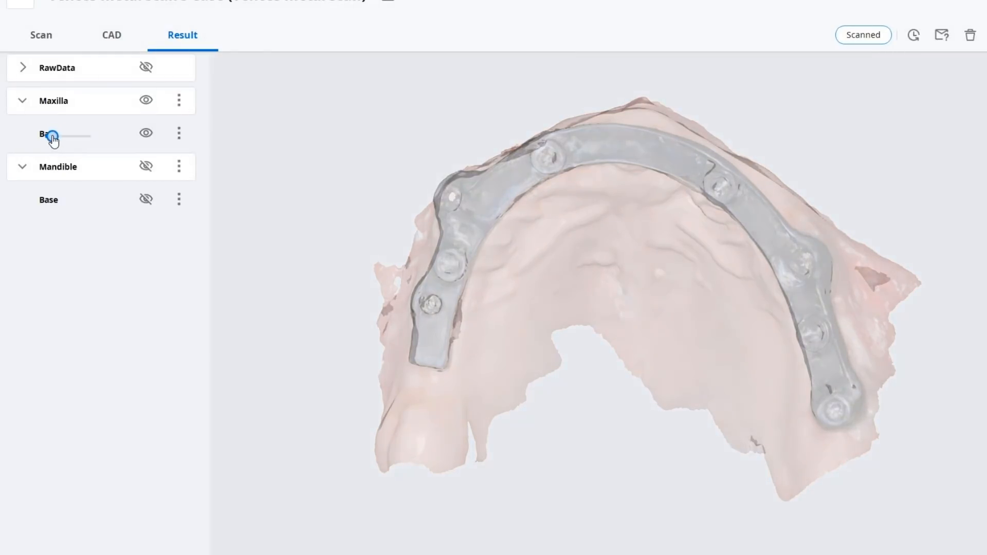
pyautogui.moveTo(633, 165); pyautogui.dragTo(535, 177)
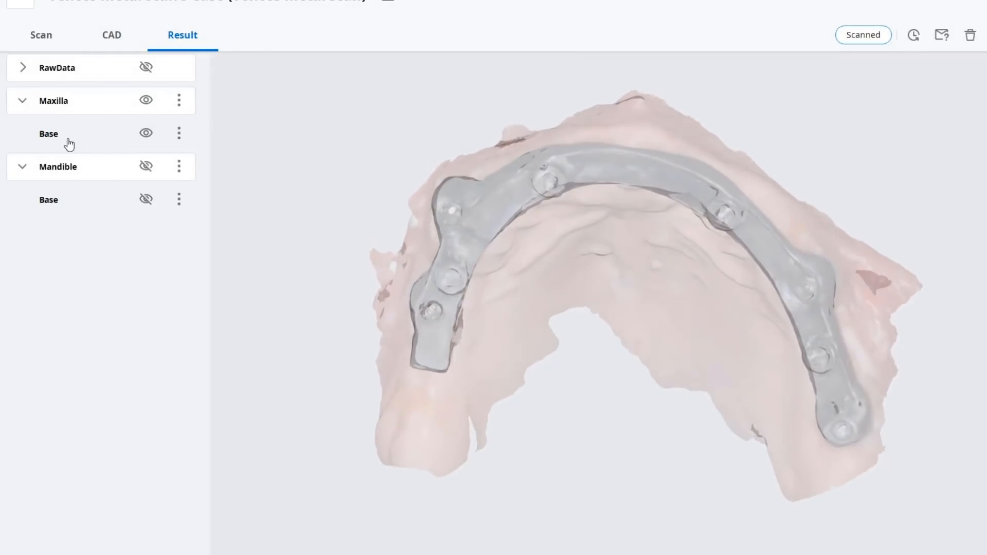
pyautogui.moveTo(53, 138); pyautogui.dragTo(99, 139)
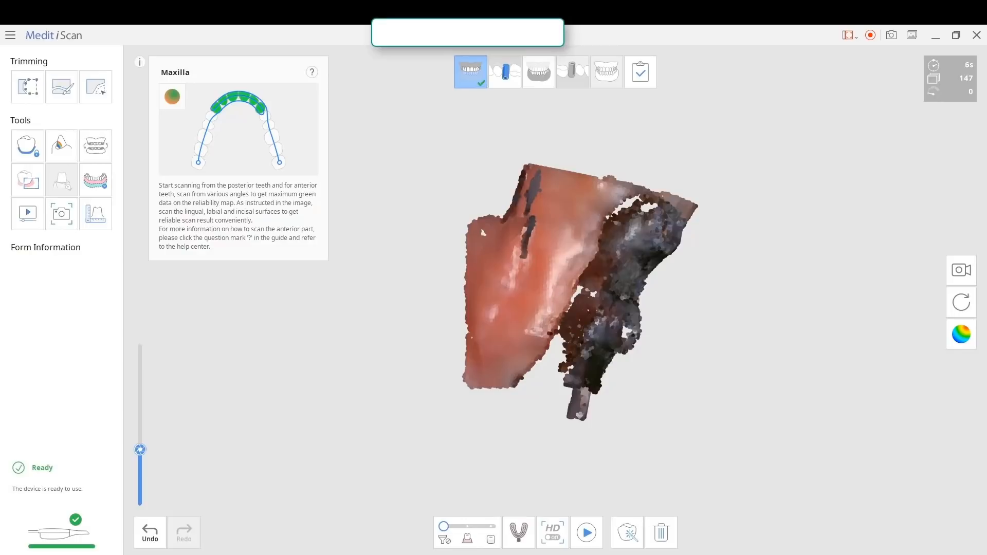
# Cycle the maxilla scan's model display modes and examine the implant bar's scan coverage
pyautogui.click(961, 335)
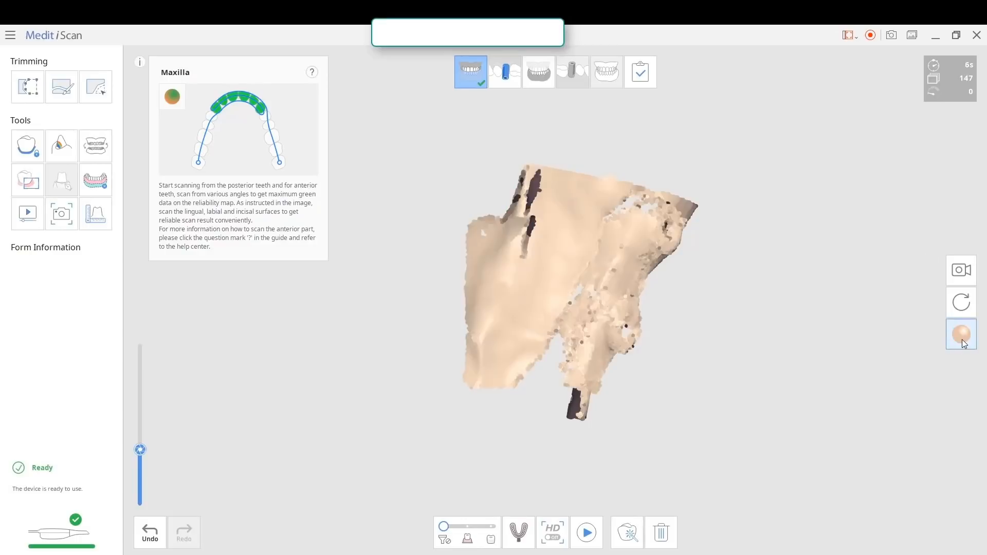
pyautogui.click(961, 335)
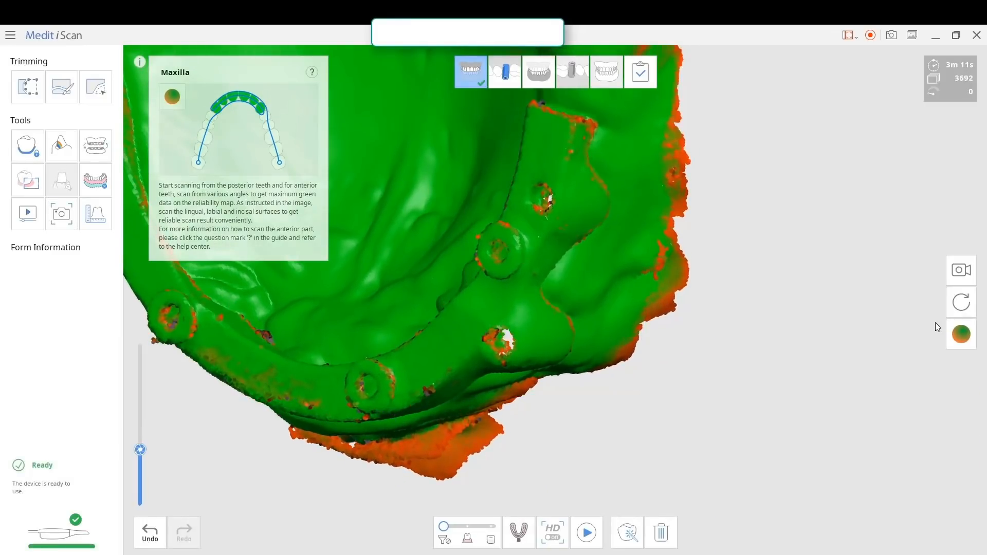
pyautogui.click(962, 335)
pyautogui.moveTo(421, 309); pyautogui.dragTo(436, 267, button='right')
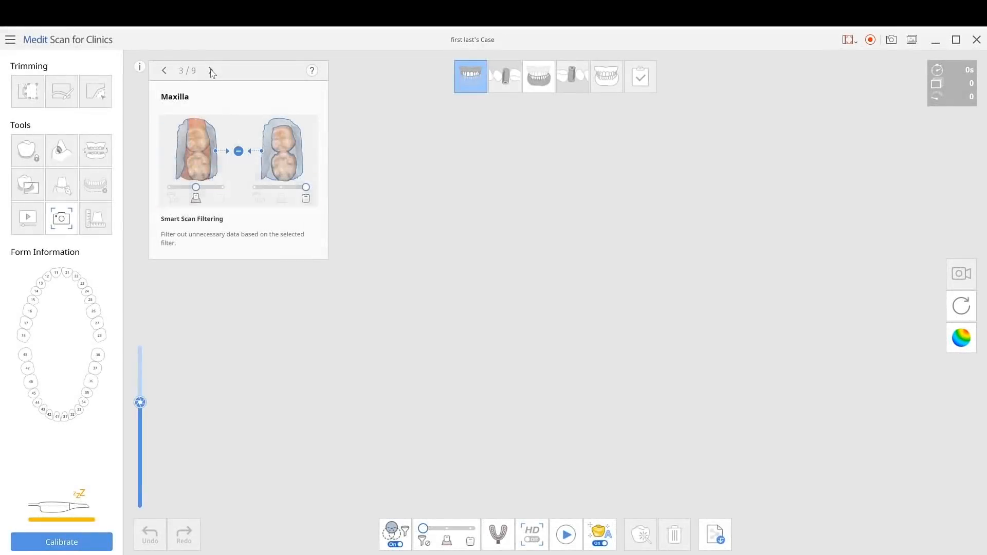
# Page through the Maxilla scan guide to Import Scan Data and examine the maxilla scan model
pyautogui.click(211, 71)
pyautogui.click(210, 70)
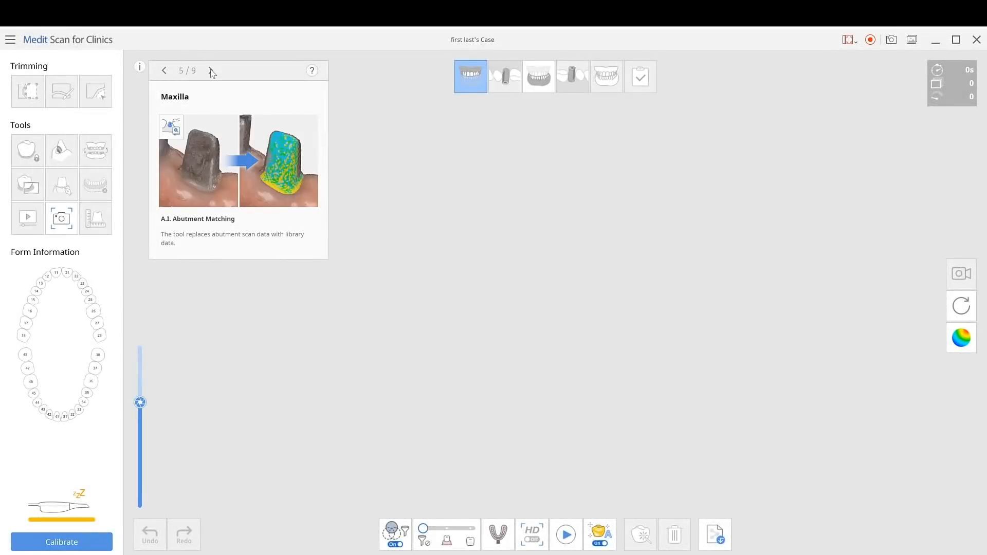
pyautogui.click(211, 70)
pyautogui.click(211, 71)
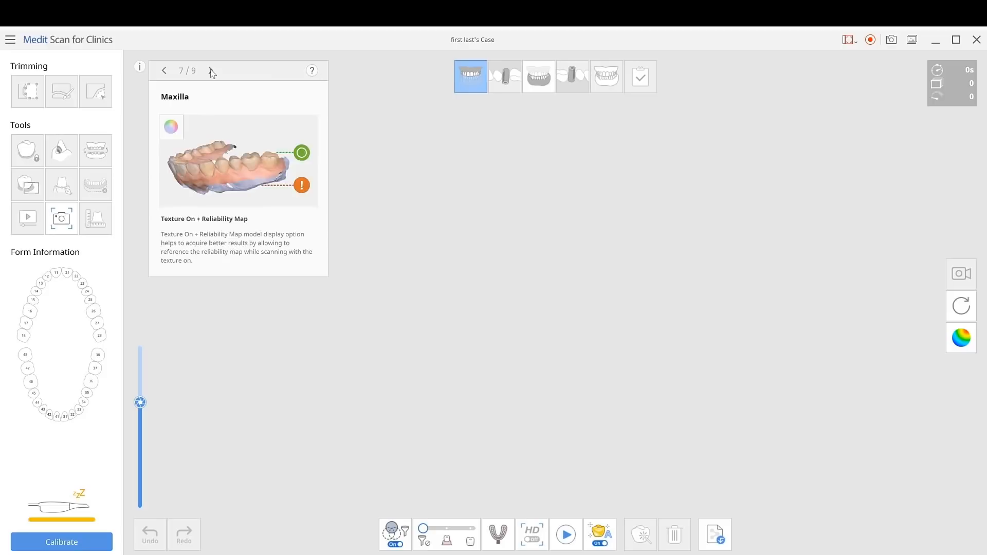
pyautogui.click(211, 70)
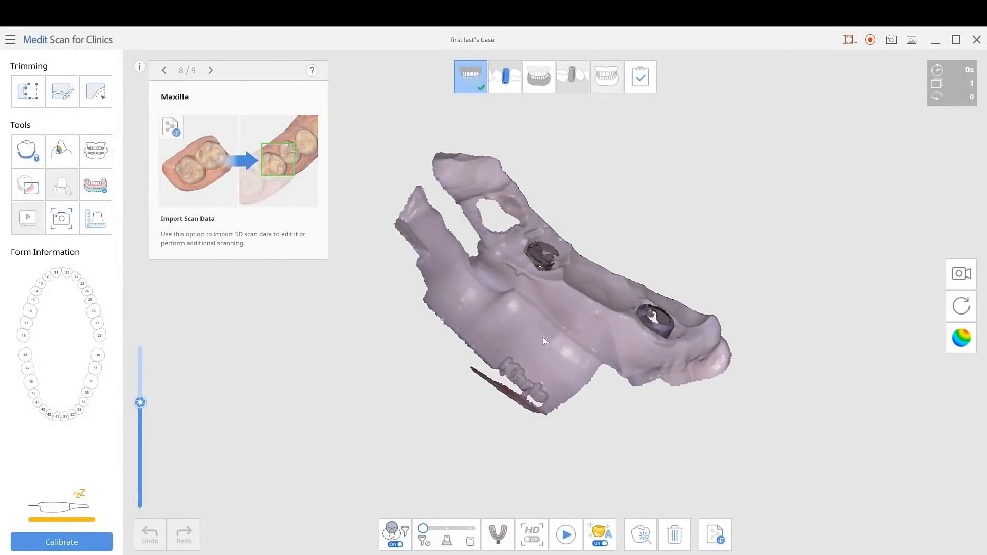
pyautogui.moveTo(544, 338); pyautogui.dragTo(474, 387, button='right')
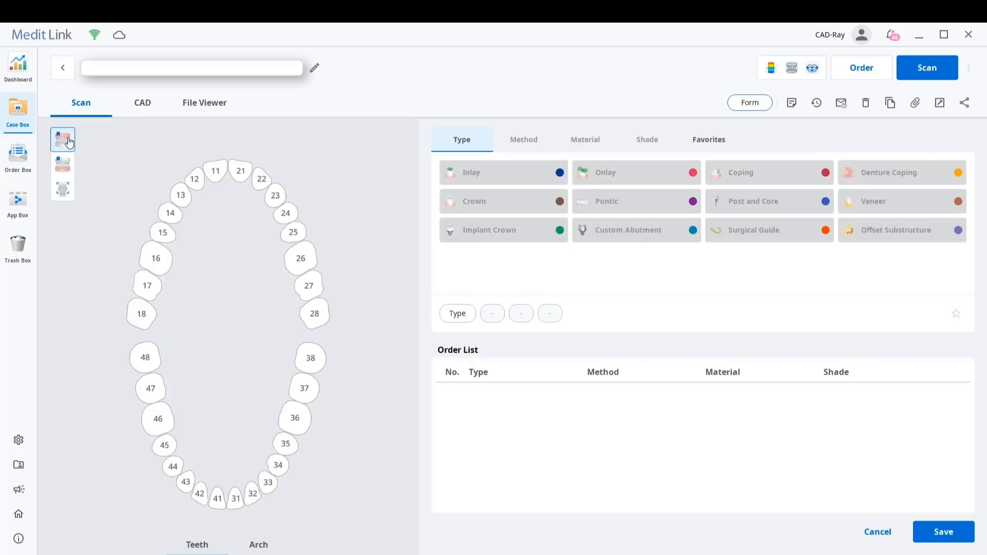
# Register tooth 16 as an anatomic e.max crown in shade A2 and launch the scan in Medit Scan for Clinics
pyautogui.click(162, 258)
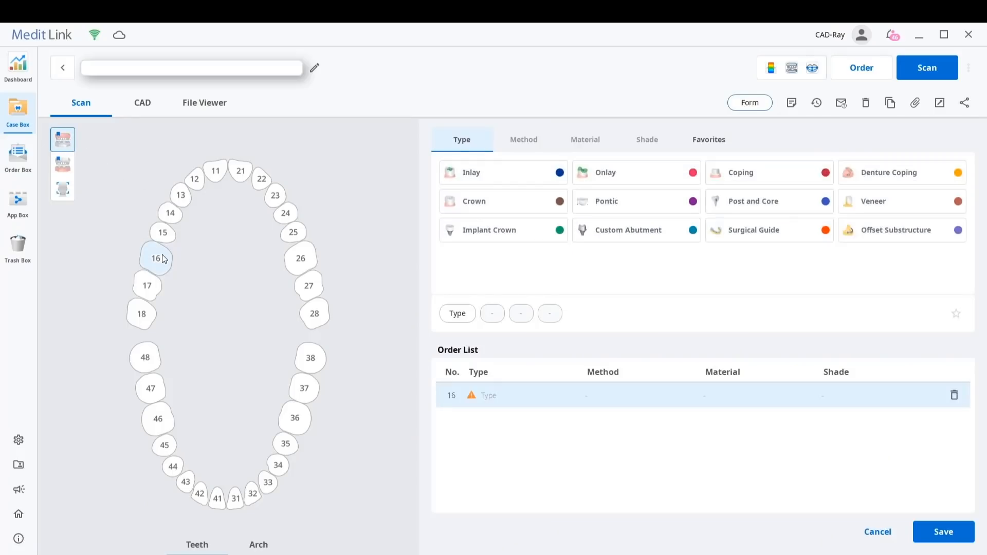
pyautogui.click(480, 201)
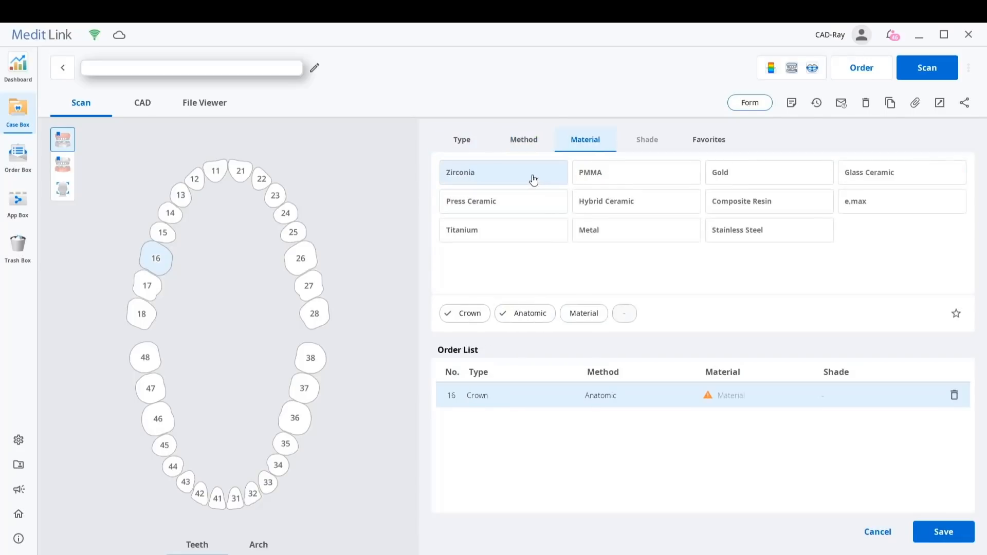
pyautogui.click(864, 210)
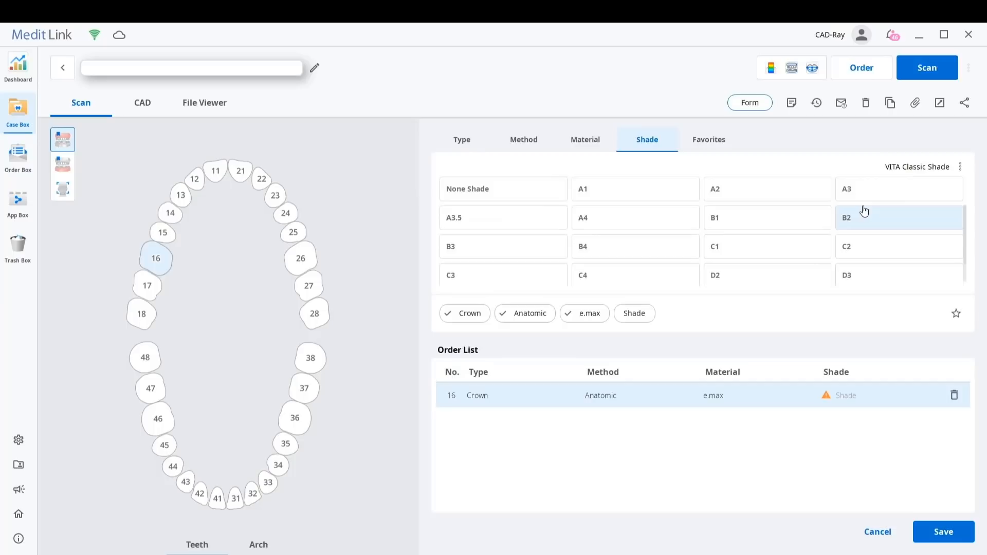
pyautogui.click(748, 199)
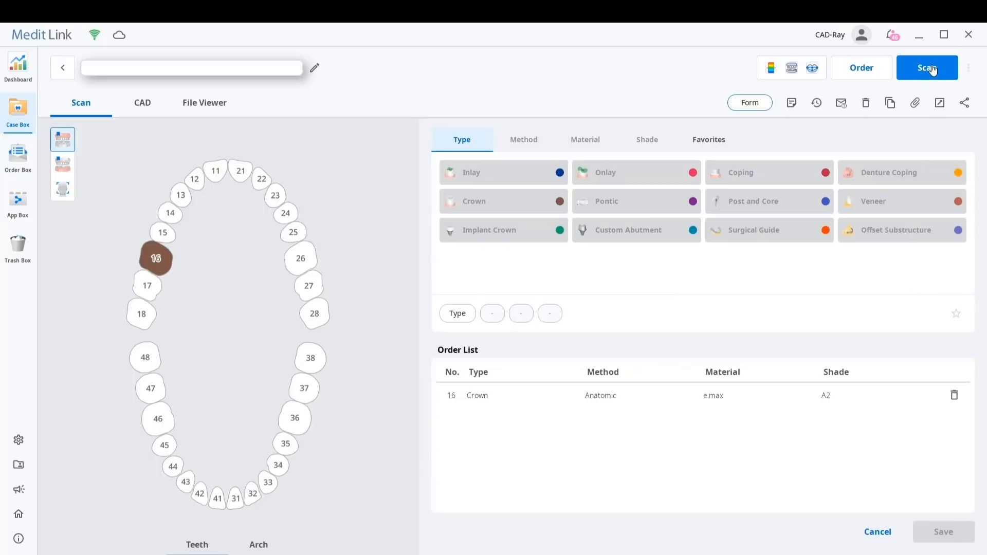
pyautogui.click(932, 69)
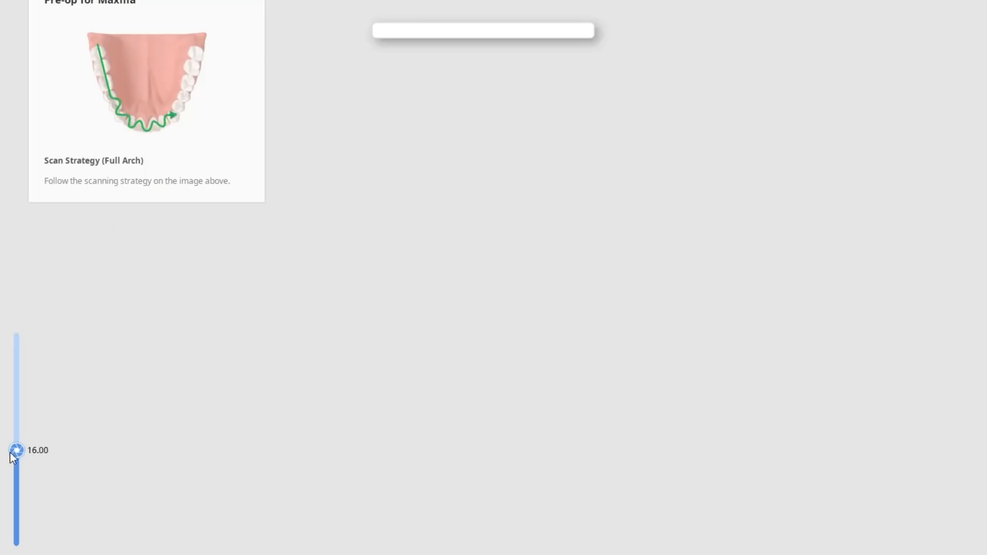
# Advance from the Pre-op for Maxilla stage to the Maxilla stage and hide the scan guide
pyautogui.moveTo(14, 458); pyautogui.dragTo(14, 446)
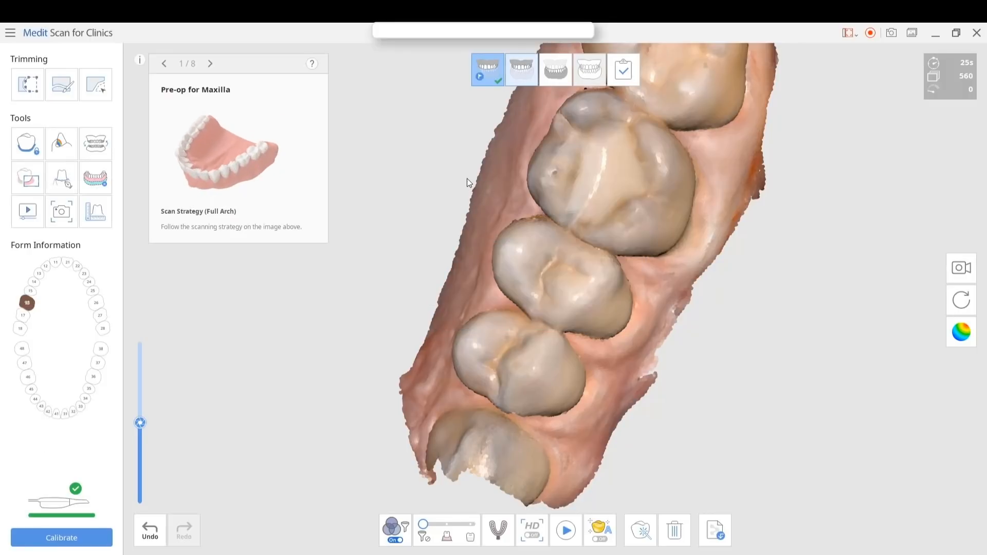
pyautogui.moveTo(456, 189); pyautogui.dragTo(538, 223, button='right')
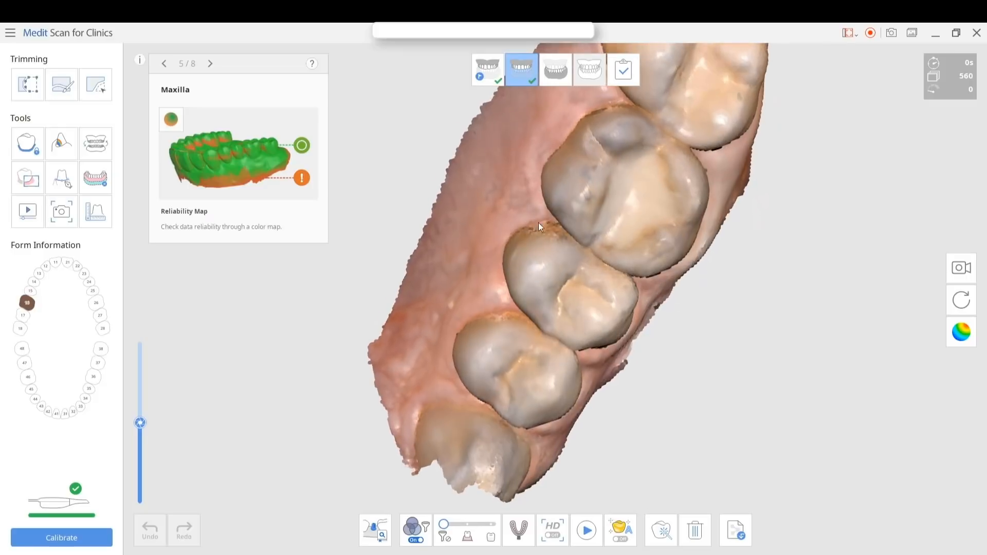
pyautogui.moveTo(538, 223); pyautogui.dragTo(517, 289, button='middle')
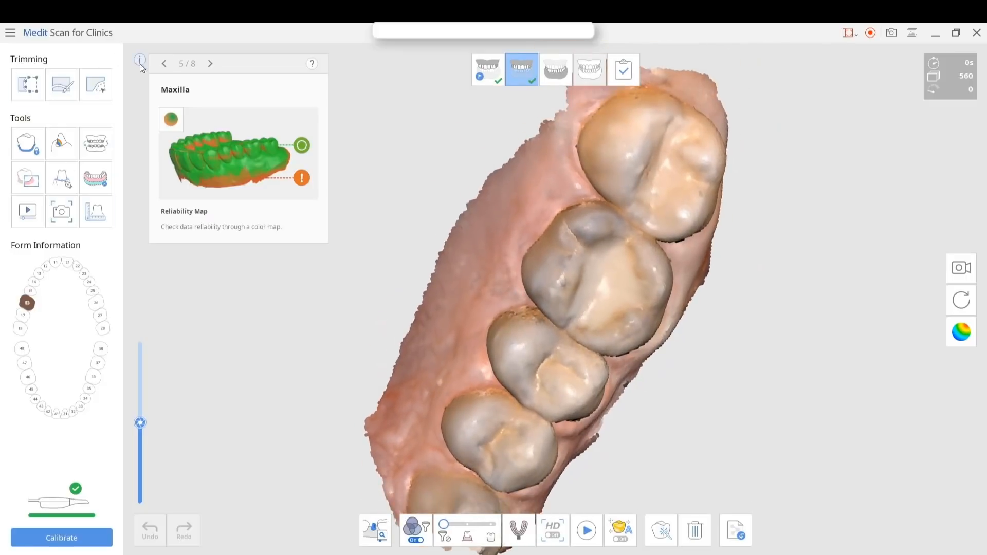
pyautogui.click(139, 60)
pyautogui.moveTo(497, 122); pyautogui.dragTo(591, 216, button='right')
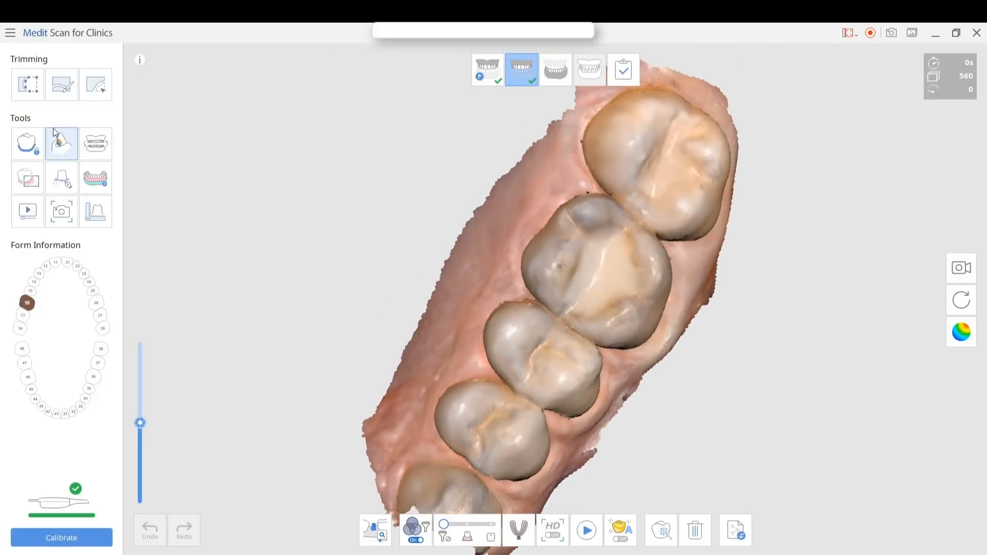
# Cut tooth 16 out of the maxilla scan with Polyline Trimming by outlining its crown
pyautogui.click(28, 87)
pyautogui.click(569, 175)
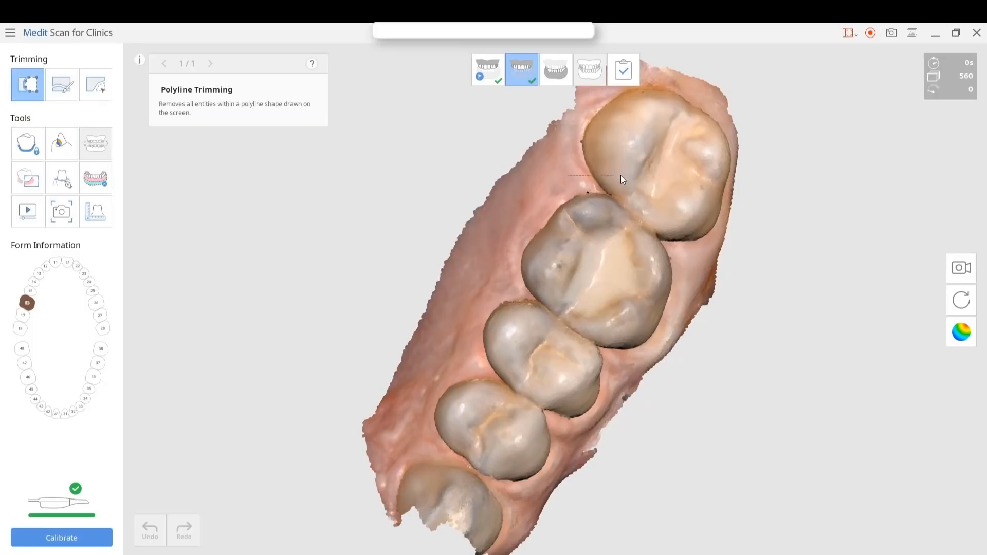
pyautogui.click(622, 176)
pyautogui.click(702, 285)
pyautogui.click(617, 366)
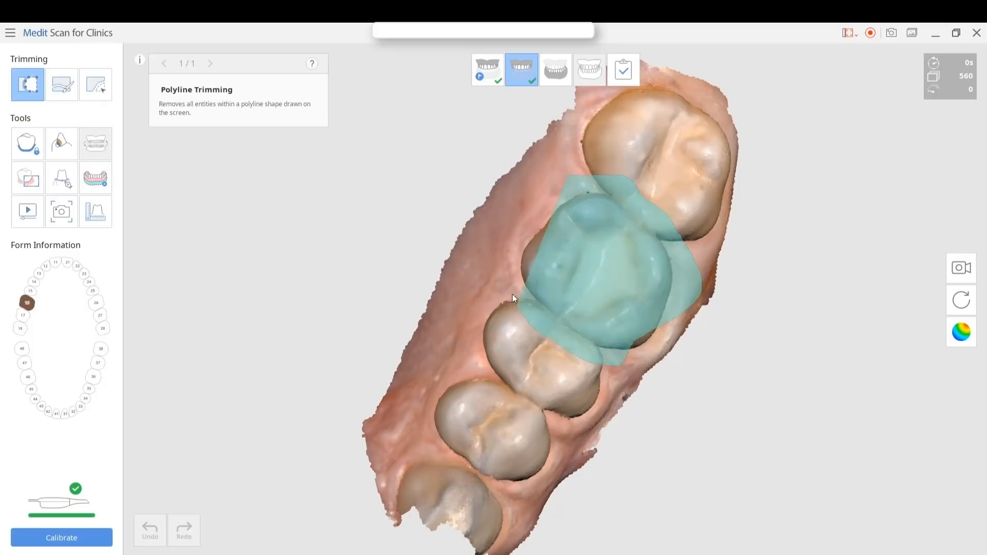
pyautogui.click(512, 295)
pyautogui.doubleClick(502, 270)
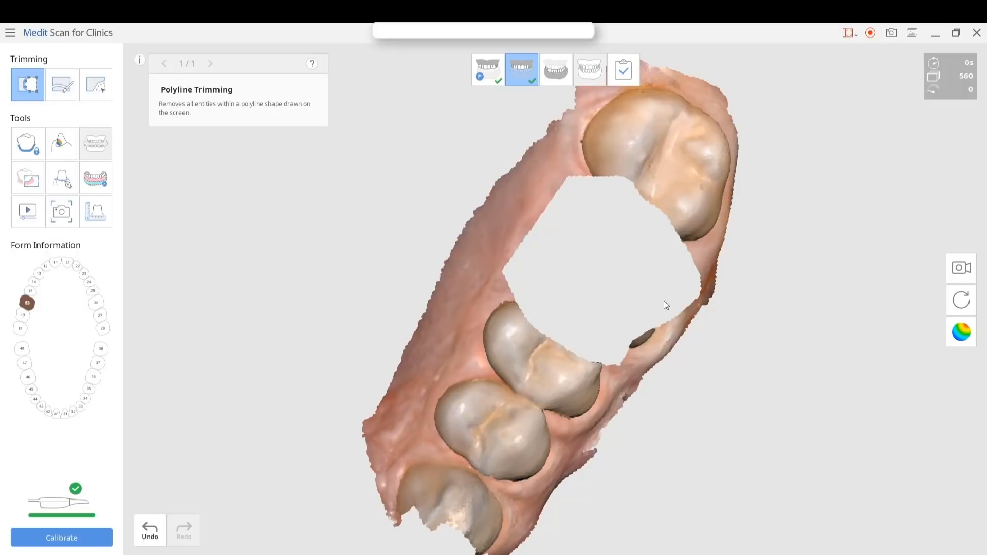
pyautogui.moveTo(638, 355)
pyautogui.mouseDown()
pyautogui.moveTo(587, 342)
pyautogui.moveTo(633, 301)
pyautogui.mouseUp()
pyautogui.moveTo(658, 311)
pyautogui.mouseDown(button='right')
pyautogui.moveTo(643, 286)
pyautogui.moveTo(651, 307)
pyautogui.mouseUp(button='right')
# Open the Mandible stage for the opposing arch and return to the Maxilla stage with the trimmed scan
pyautogui.click(563, 74)
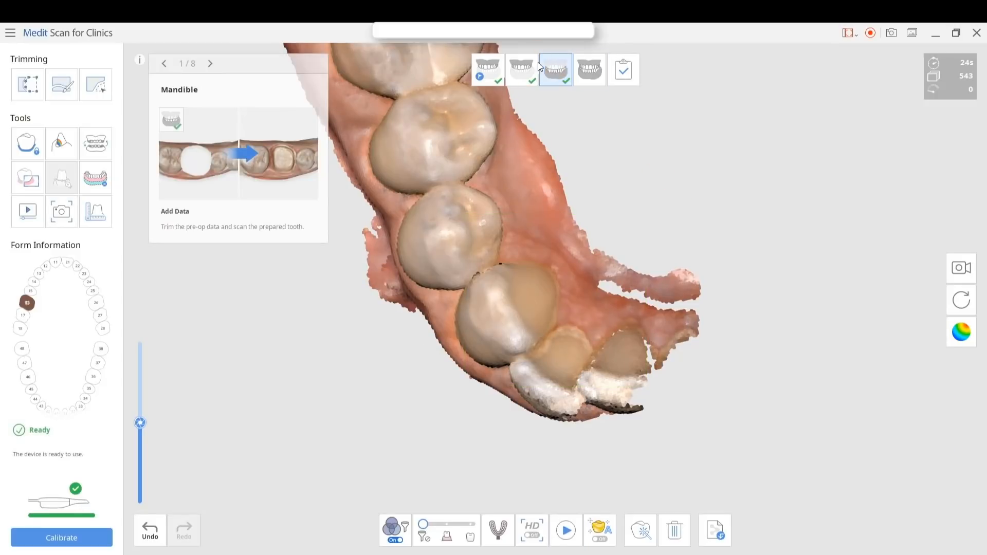
pyautogui.click(514, 69)
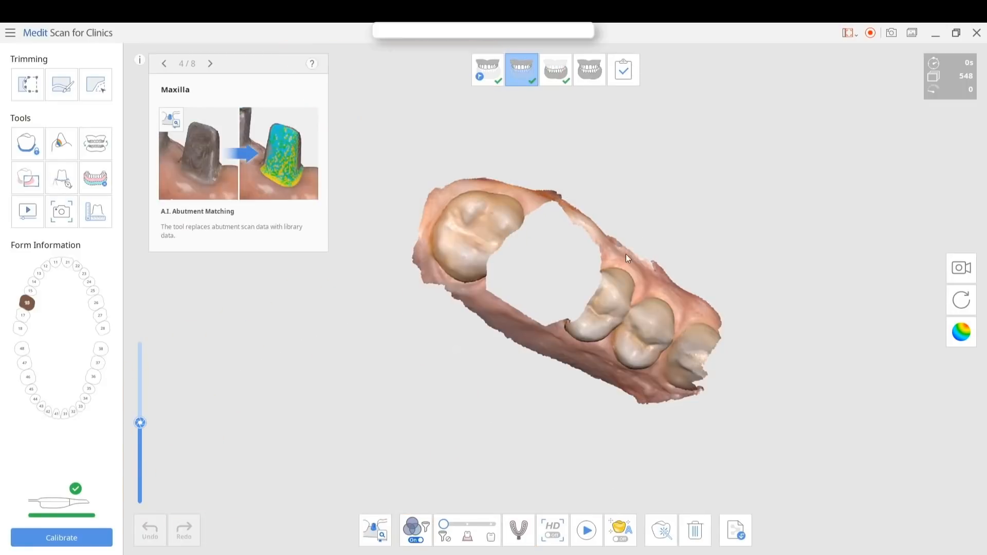
pyautogui.moveTo(626, 255); pyautogui.dragTo(591, 265, button='right')
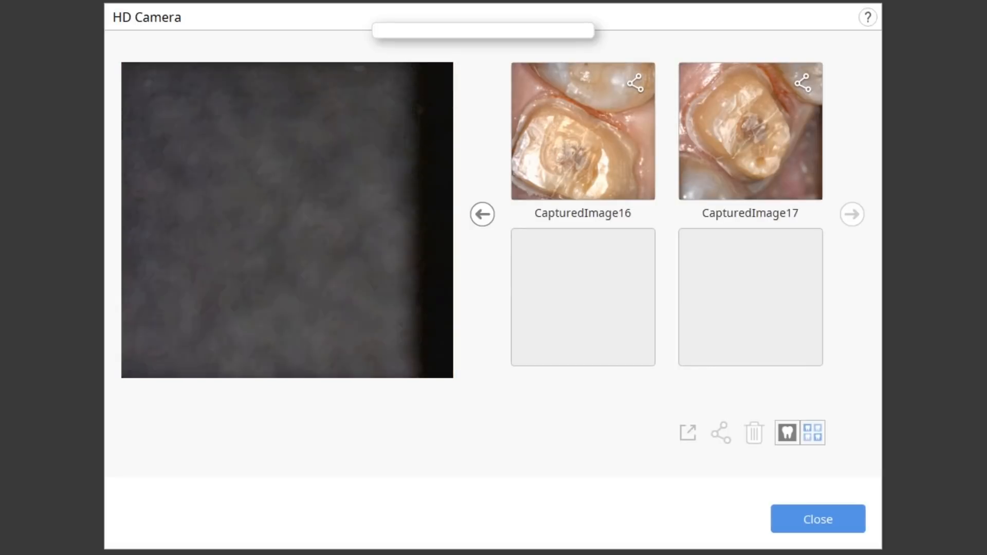
# Leave the HD Camera for the Occlusion stage and examine the bite scan aligned to both arches
pyautogui.click(838, 521)
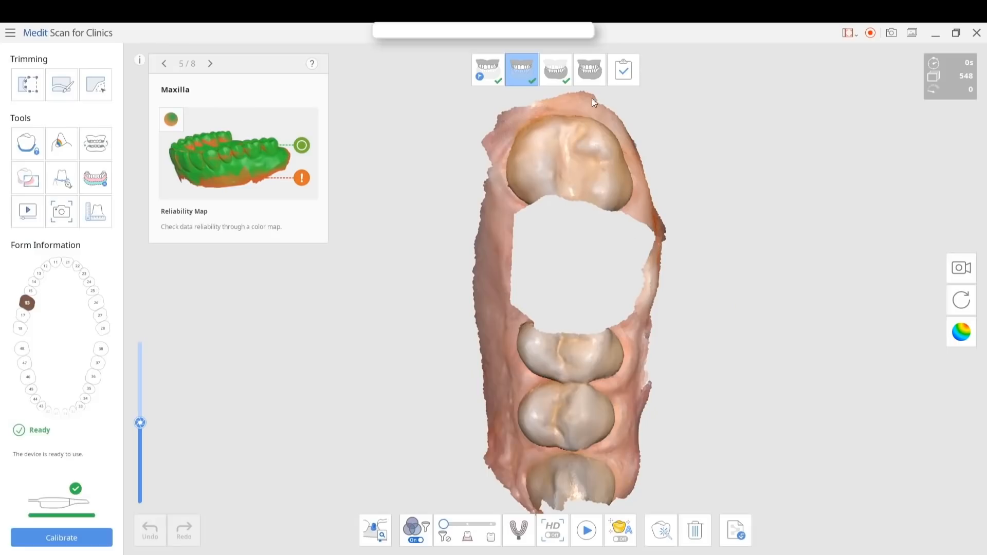
pyautogui.click(590, 71)
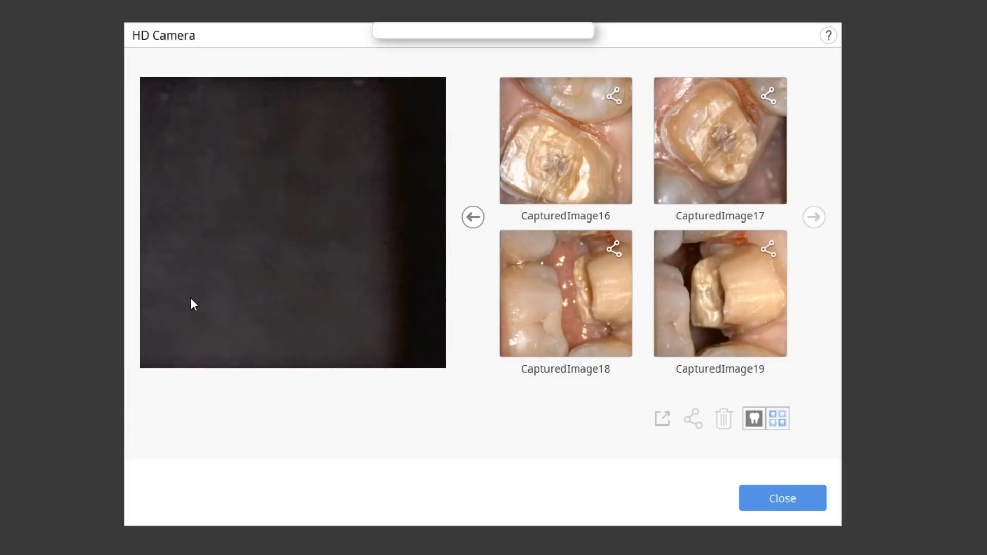
pyautogui.click(756, 501)
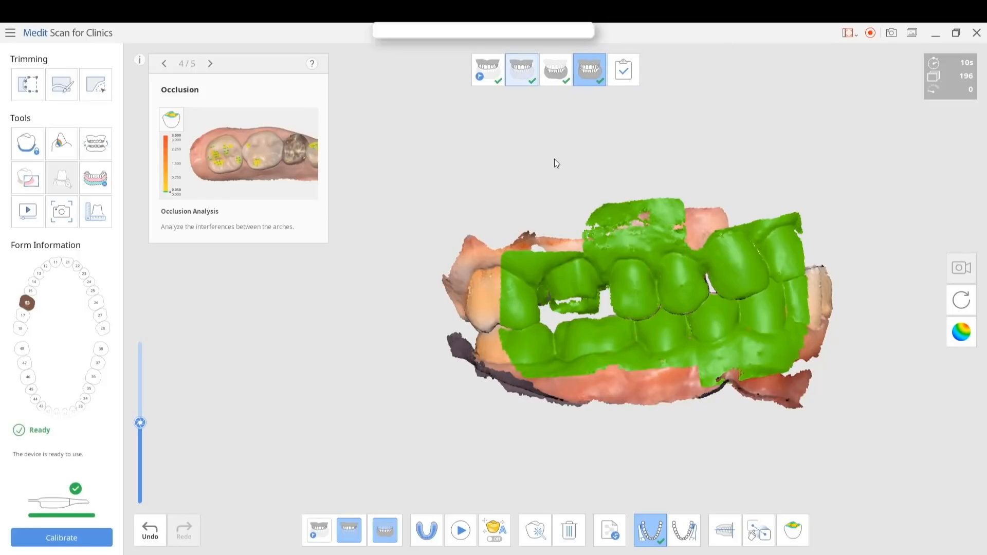
pyautogui.moveTo(522, 267); pyautogui.dragTo(744, 233, button='right')
pyautogui.moveTo(688, 321); pyautogui.dragTo(476, 424, button='right')
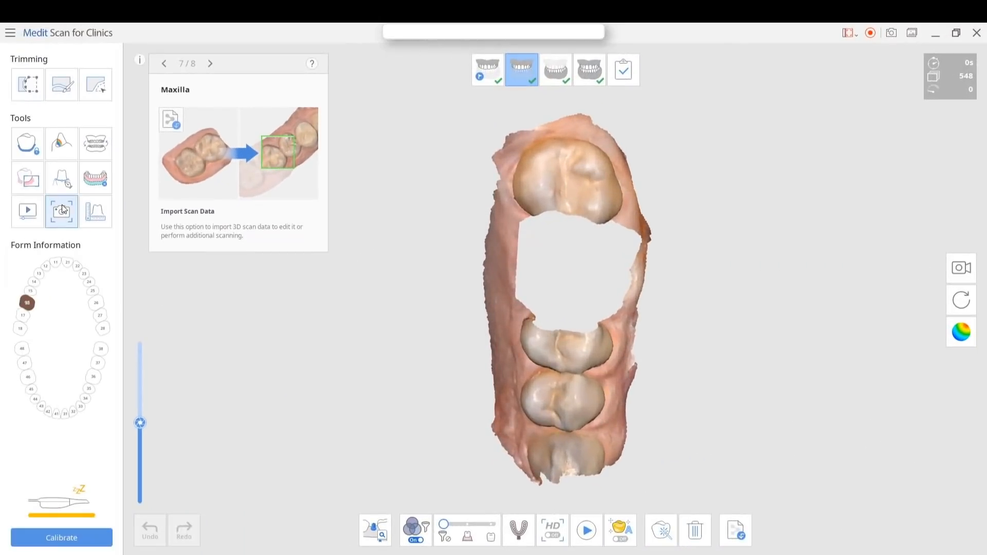
# Bring up the HD Camera images of the prepared tooth and close the camera window
pyautogui.click(61, 208)
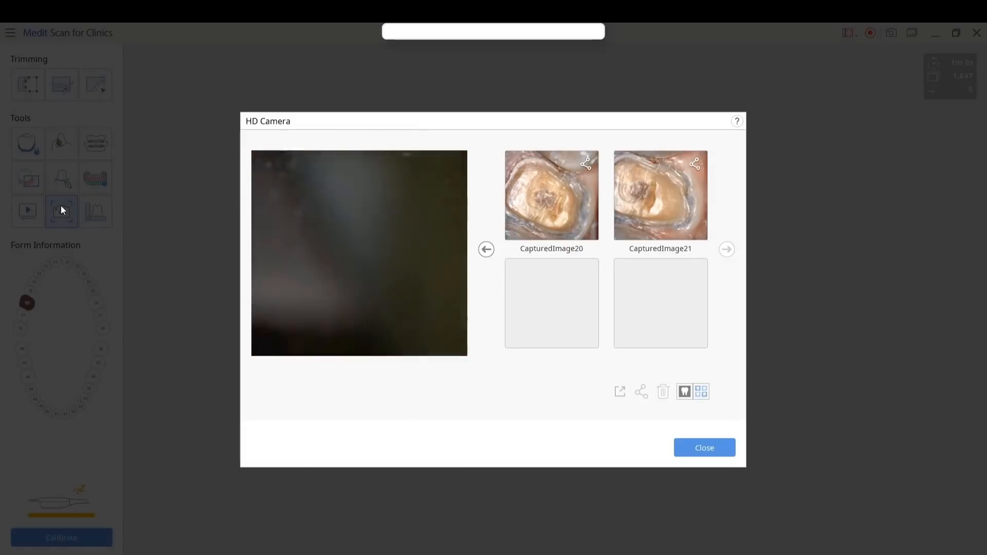
pyautogui.click(701, 448)
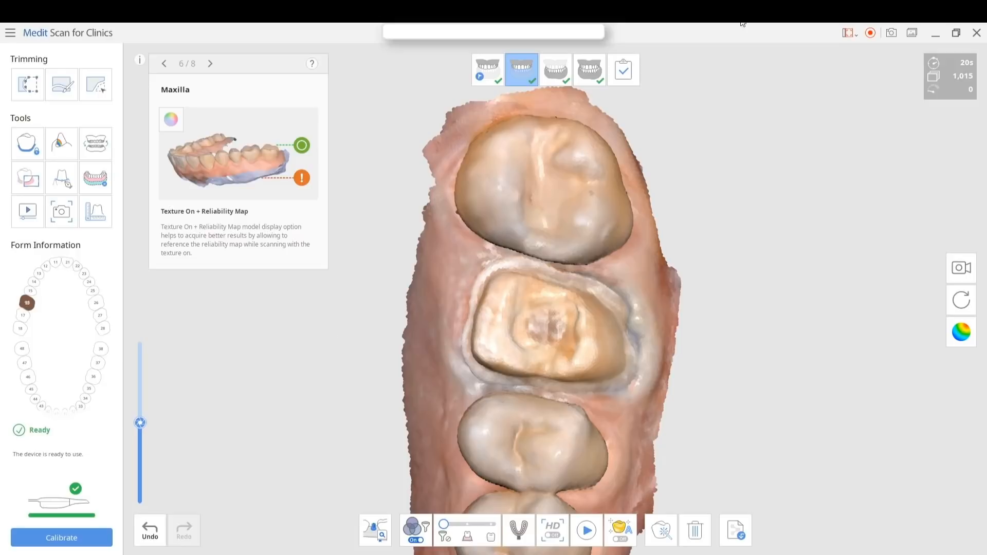
# Proceed to the Complete stage and choose the open model without a base for data processing
pyautogui.click(623, 69)
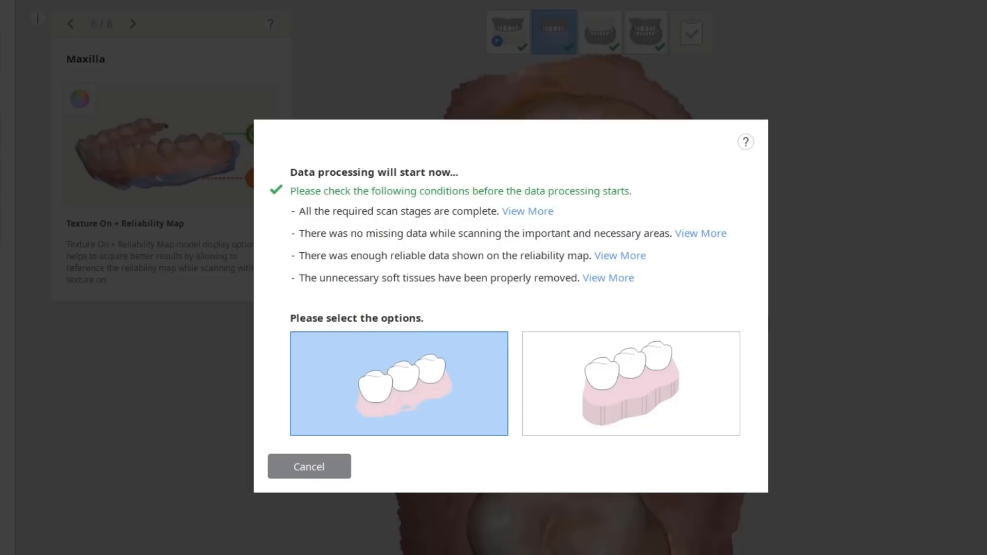
pyautogui.click(352, 374)
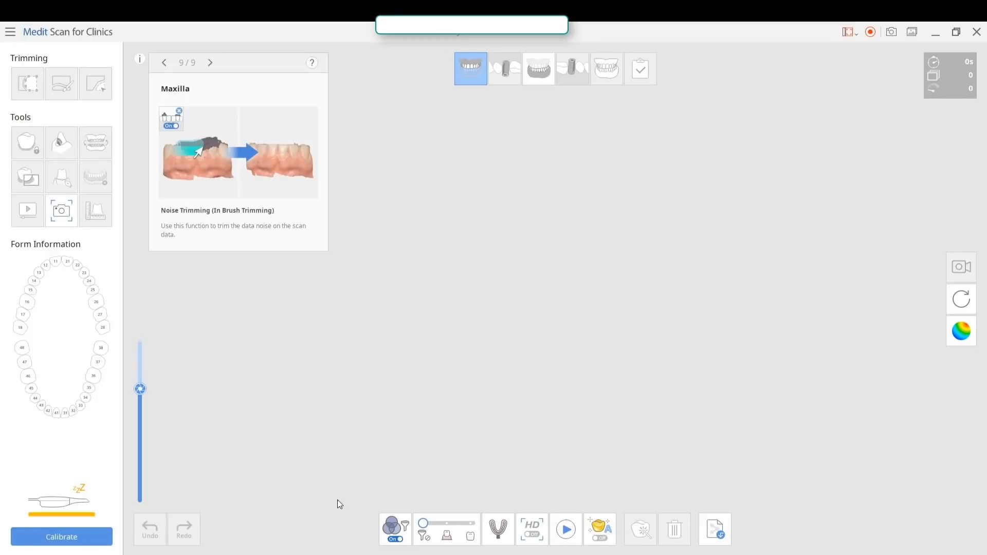
# Hide the scan guide in the empty Maxilla stage
pyautogui.moveTo(396, 527)
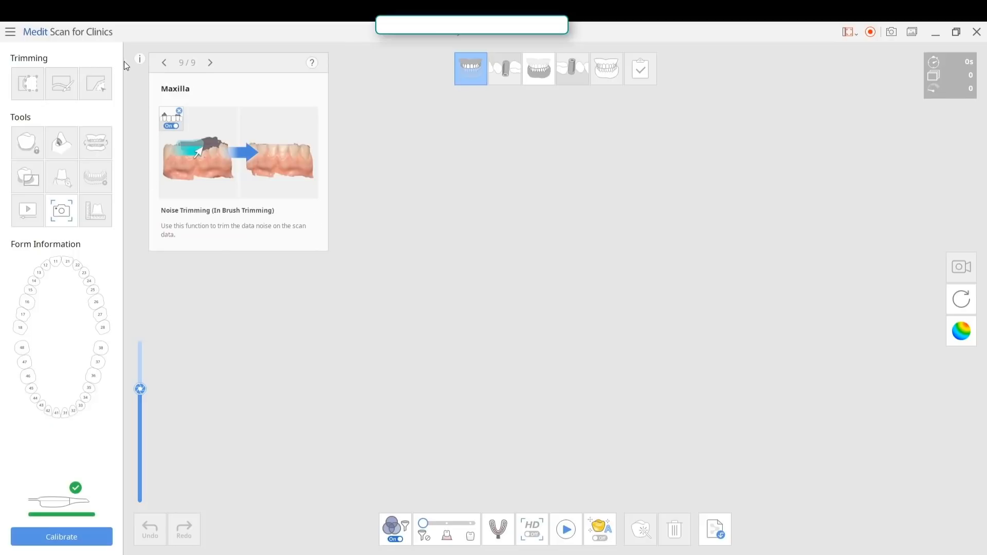
pyautogui.click(139, 60)
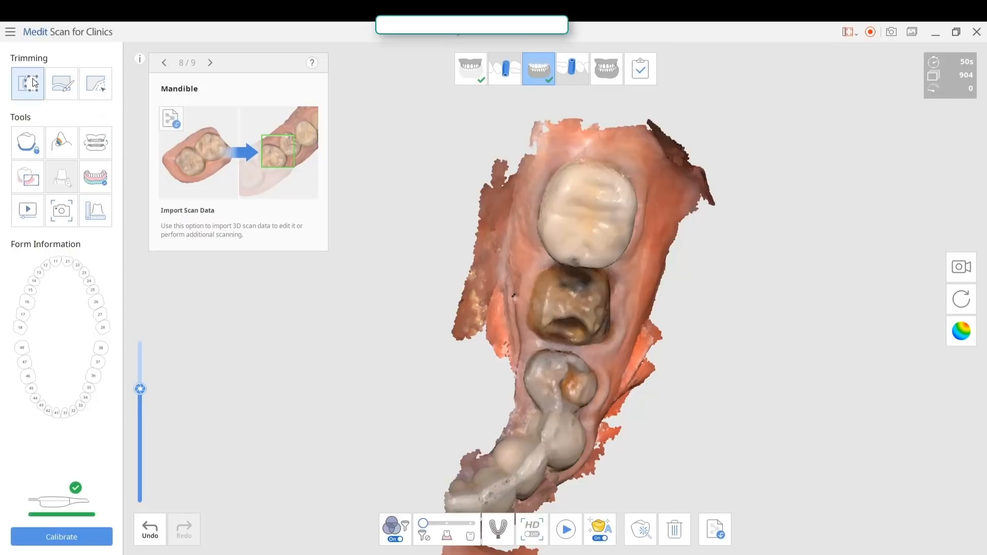
# Trim the area around the two prepared teeth out of the mandible scan with Polyline Trimming
pyautogui.click(34, 82)
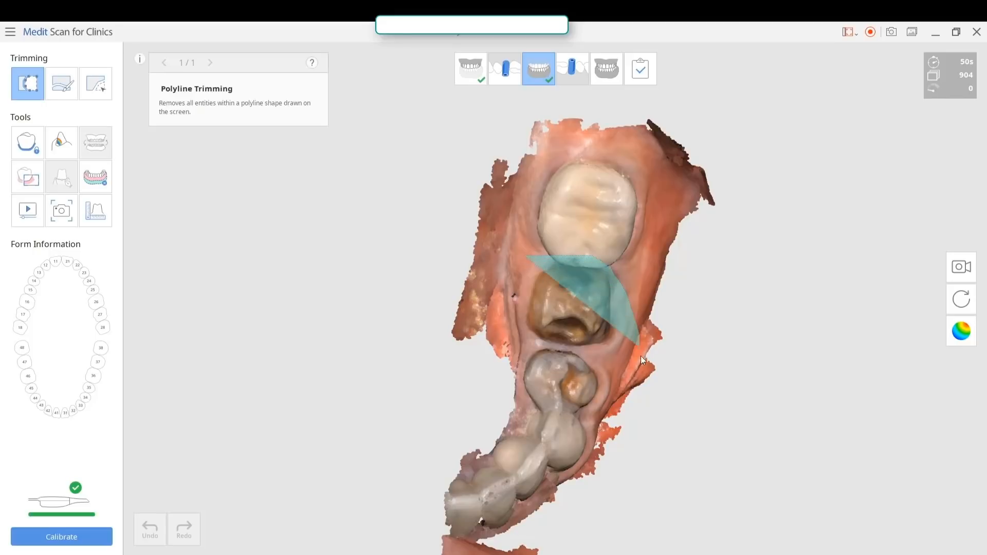
pyautogui.click(636, 422)
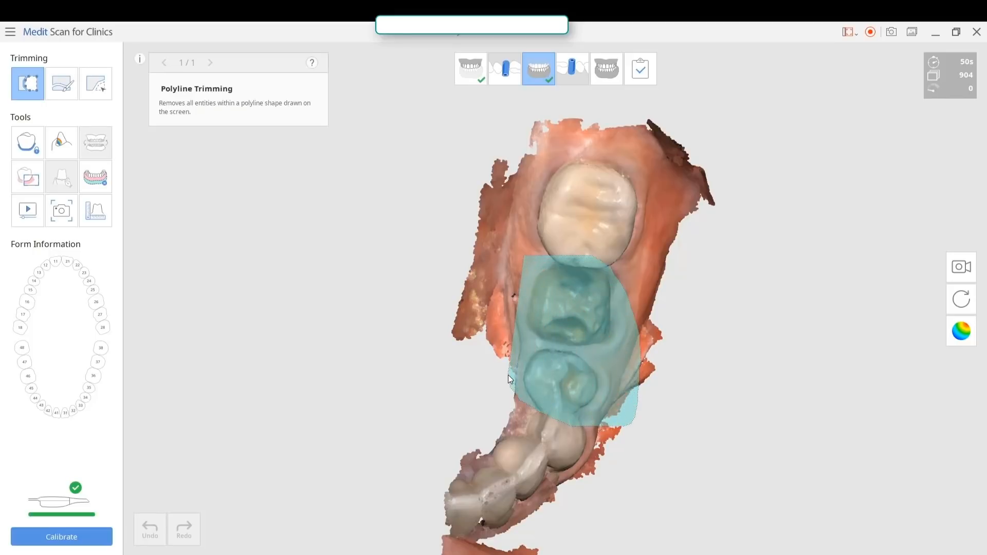
pyautogui.doubleClick(509, 379)
# Examine the bite alignment in the Occlusion stage and return to the Mandible stage to view the arch
pyautogui.click(600, 75)
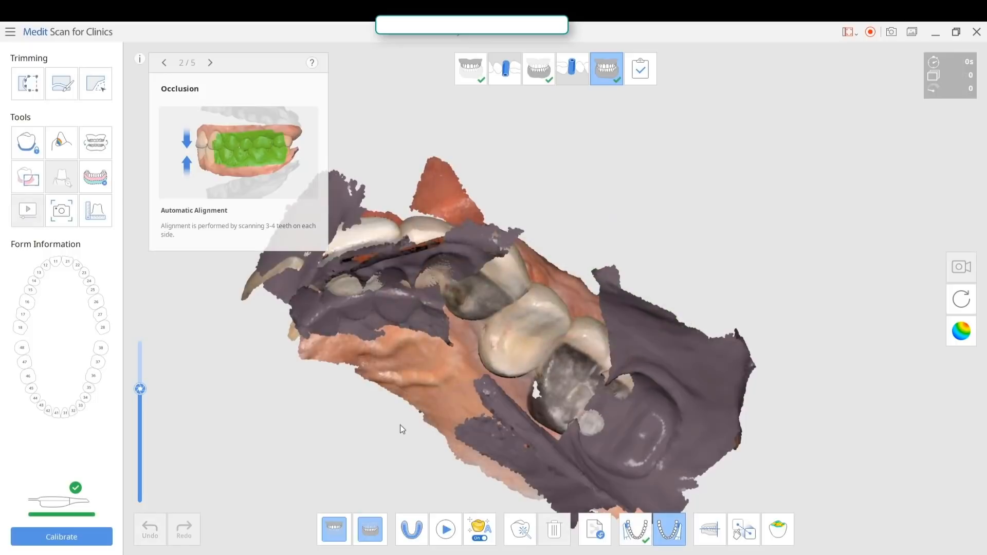
pyautogui.moveTo(506, 259); pyautogui.dragTo(508, 292, button='right')
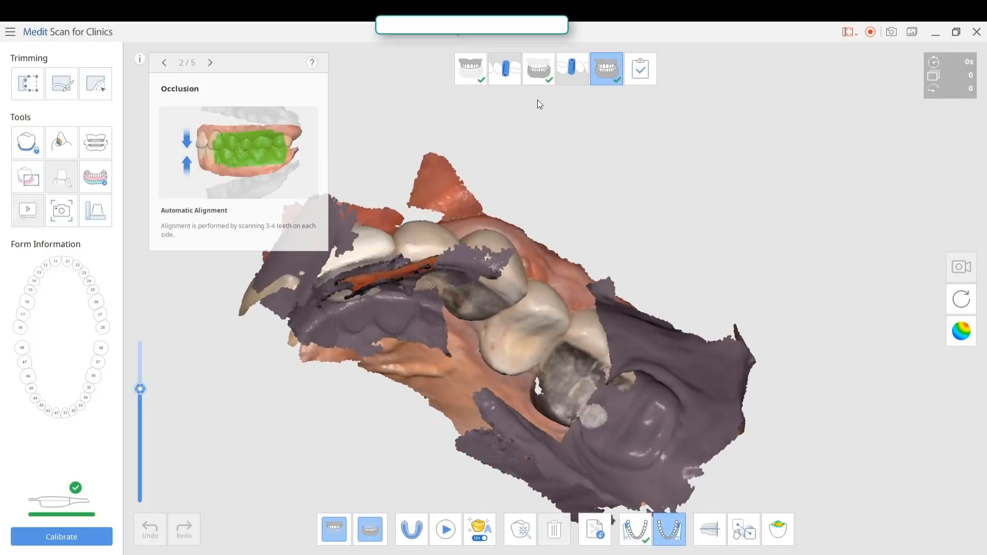
pyautogui.click(544, 79)
pyautogui.moveTo(560, 226); pyautogui.dragTo(504, 330, button='right')
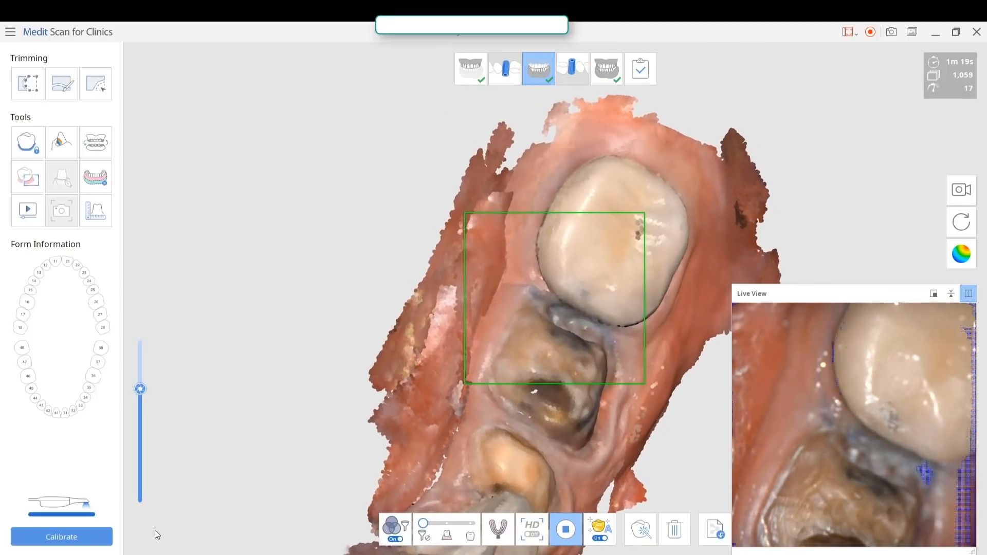
# Raise the slider beside the mandible scan close to its maximum and examine the arches in occlusion from several sides
pyautogui.click(142, 348)
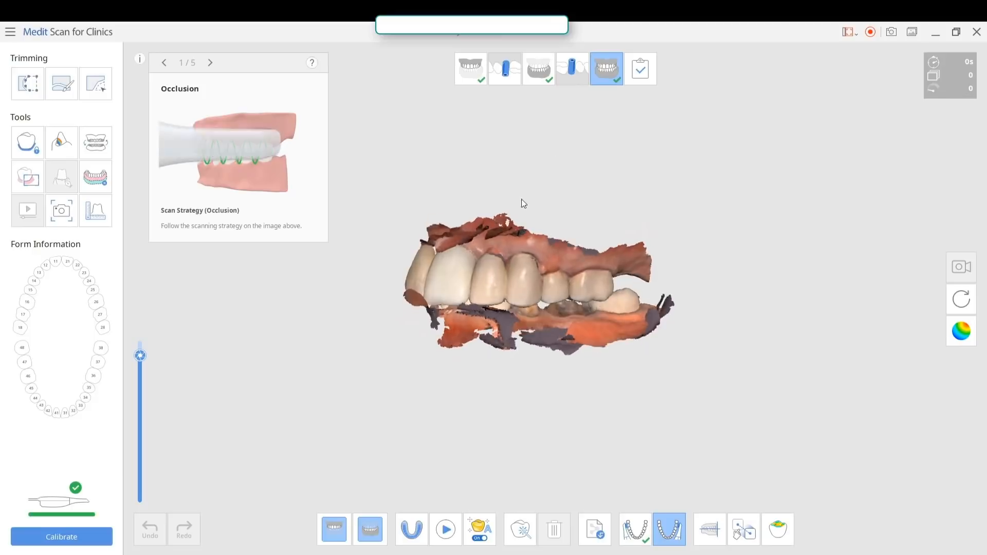
pyautogui.moveTo(521, 199); pyautogui.dragTo(566, 186, button='right')
pyautogui.moveTo(520, 299); pyautogui.dragTo(376, 324, button='right')
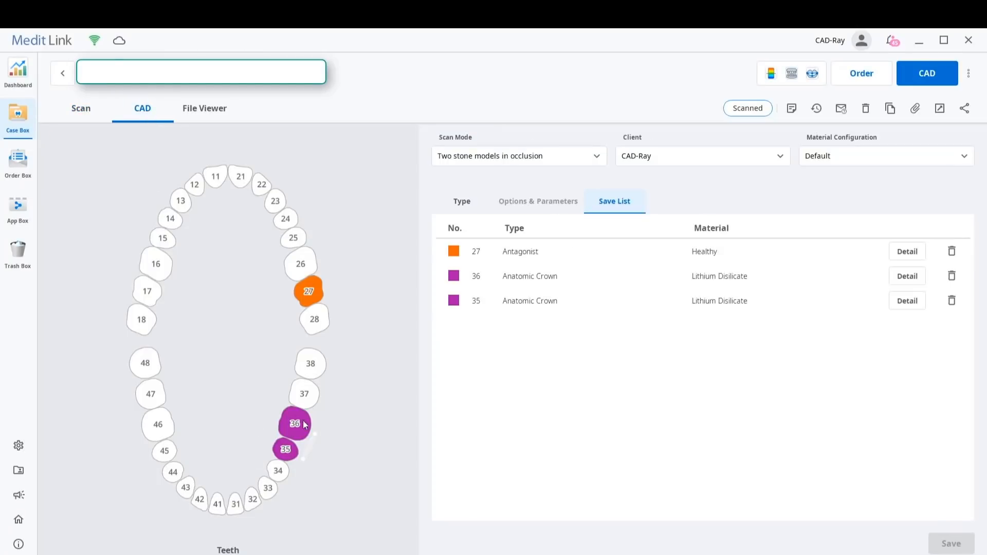
# Review the saved details, parameters and advanced parameters of the anatomic crown on tooth 36, and cancel the editing
pyautogui.click(907, 278)
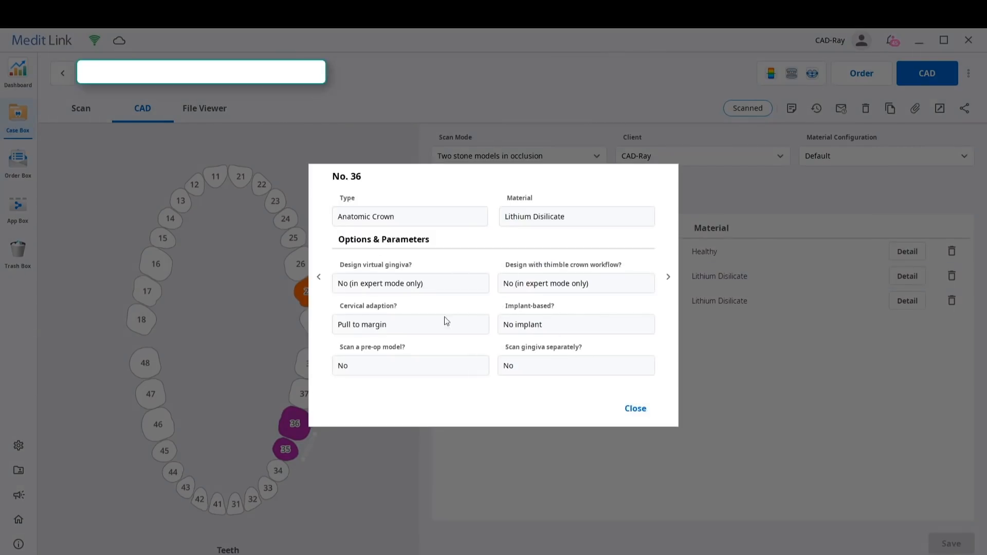
pyautogui.click(636, 409)
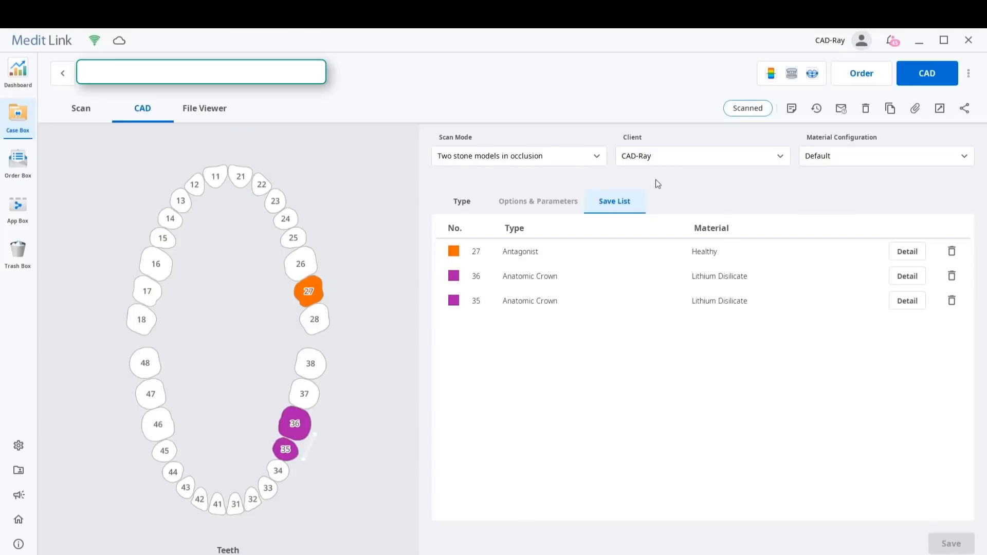
pyautogui.doubleClick(719, 278)
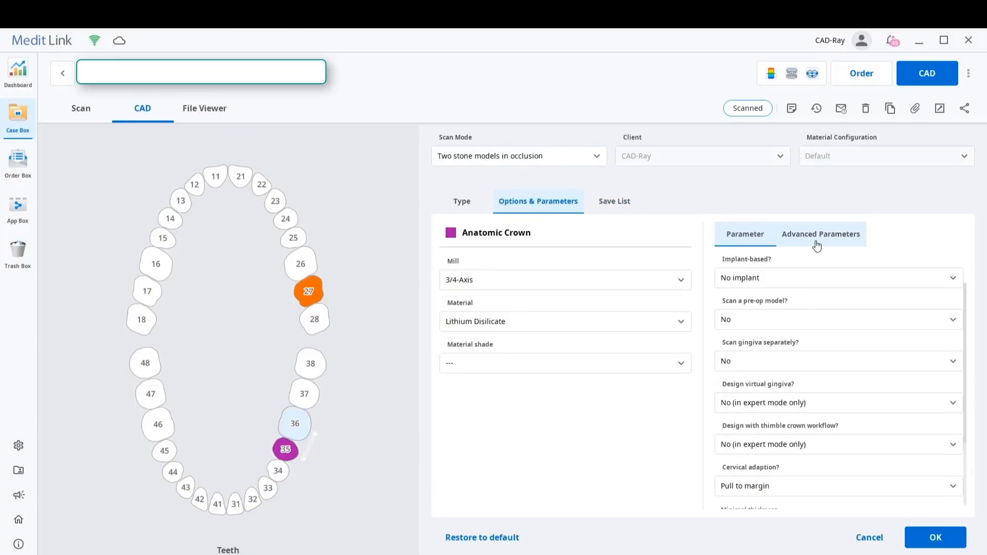
pyautogui.scroll(-10, 862, 436)
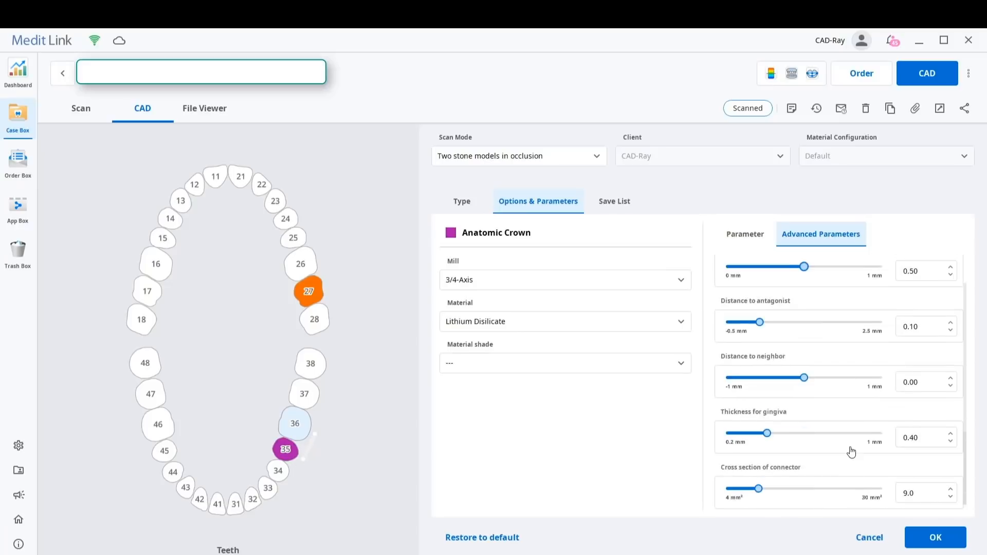
pyautogui.scroll(4, 837, 440)
pyautogui.click(738, 229)
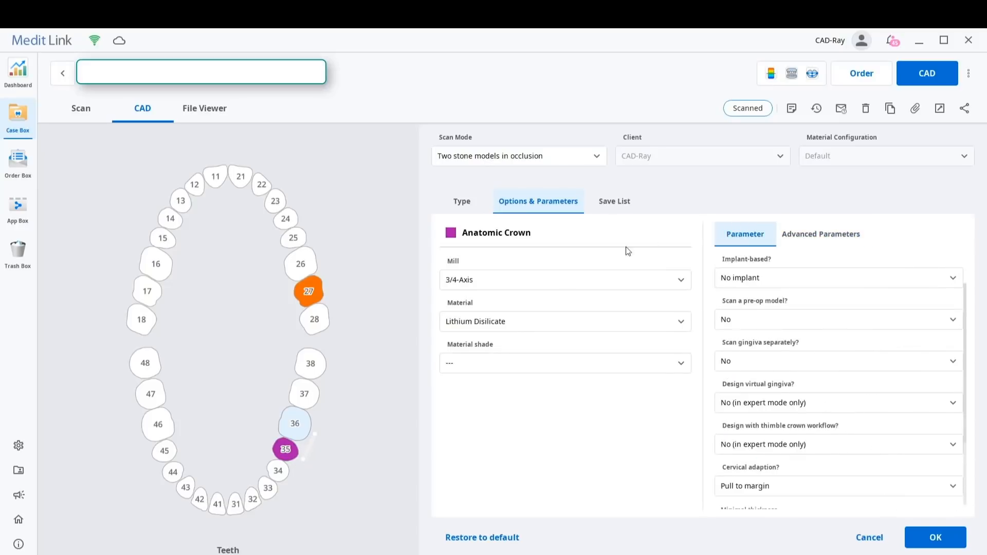
pyautogui.click(876, 537)
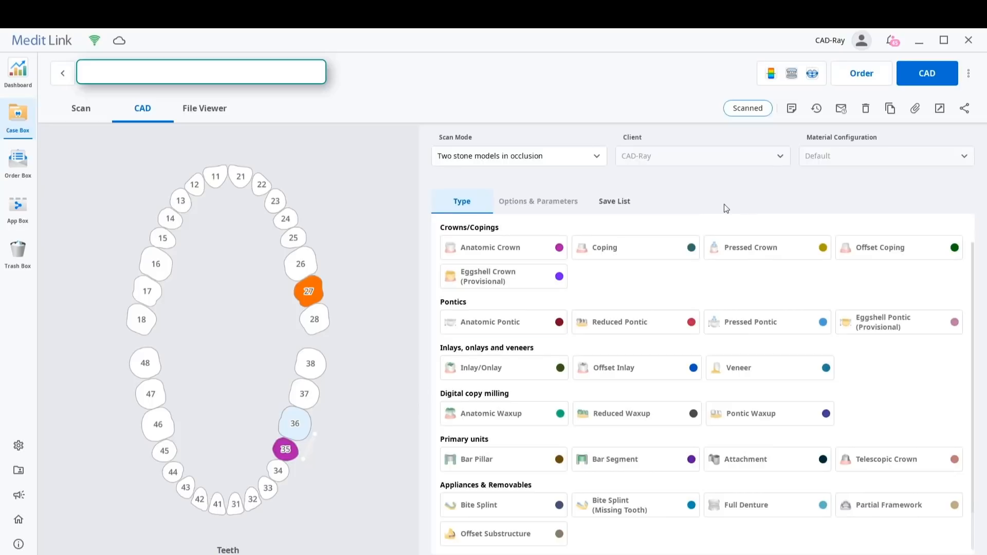
pyautogui.click(303, 430)
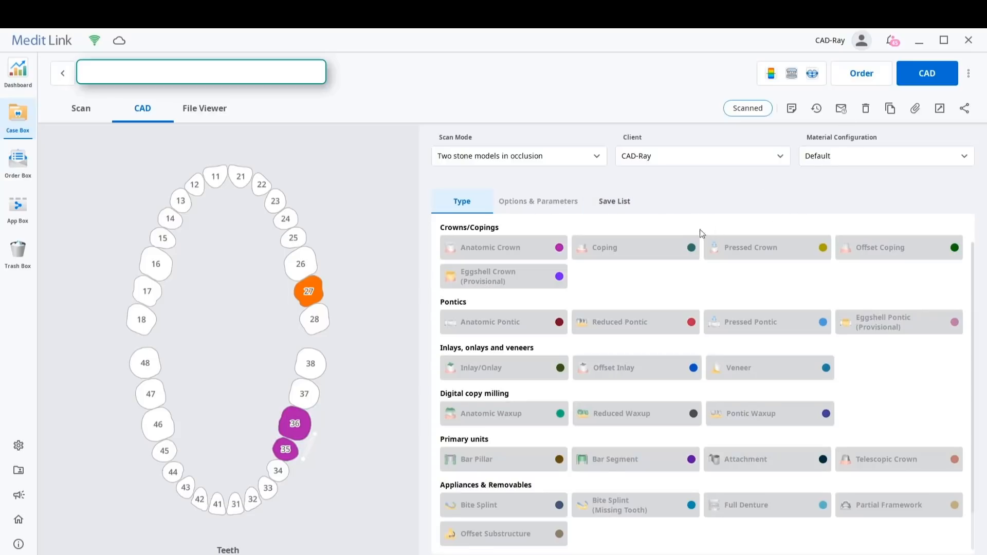
pyautogui.scroll(-1, 882, 455)
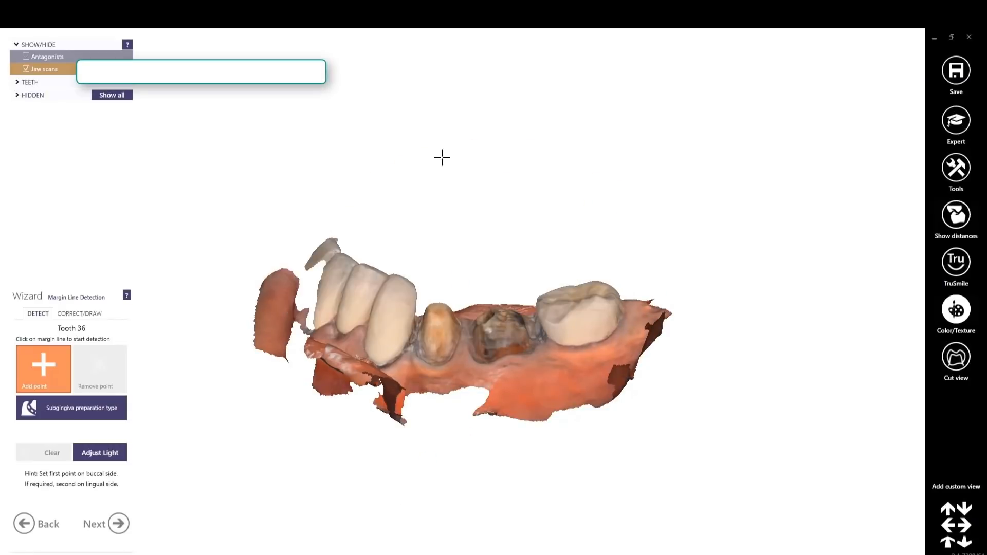
# In the CAD design wizard, draw the margin line manually around the preparation of tooth 36
pyautogui.moveTo(442, 157); pyautogui.dragTo(497, 225, button='right')
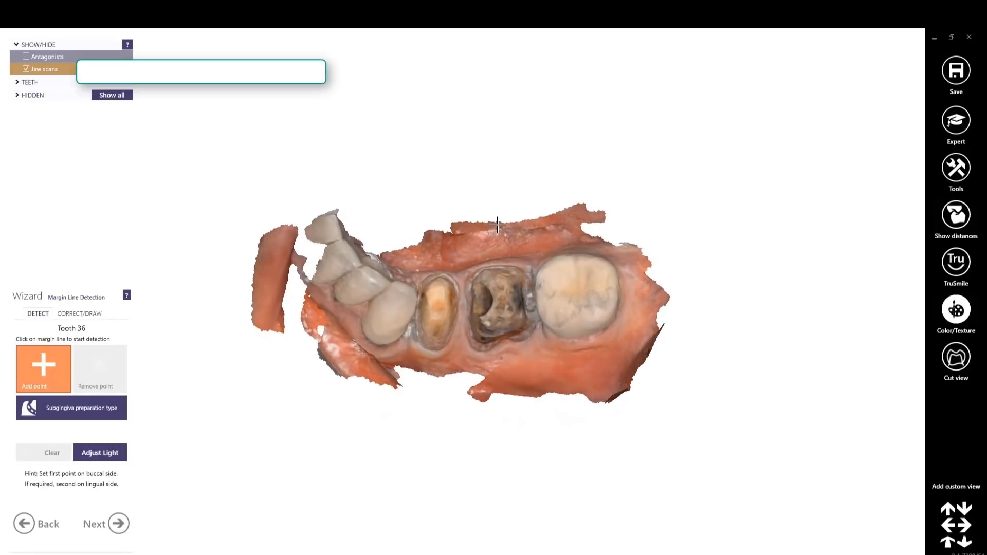
pyautogui.scroll(5, 498, 225)
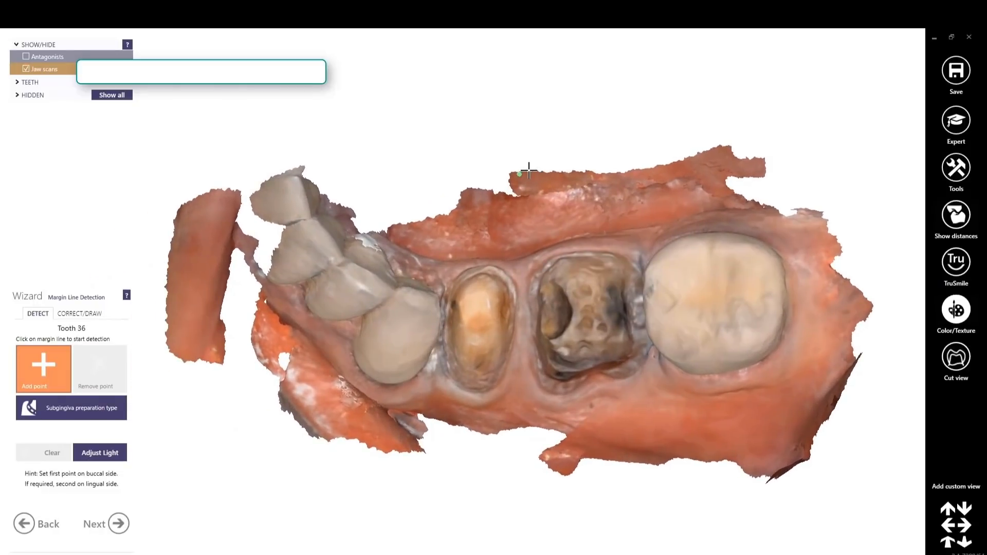
pyautogui.moveTo(529, 171); pyautogui.dragTo(533, 161, button='right')
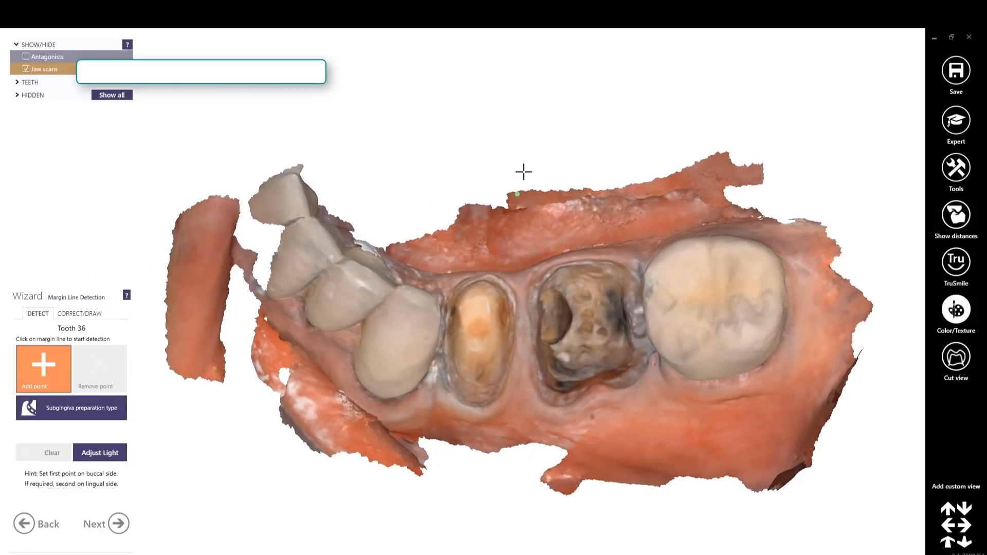
pyautogui.click(79, 313)
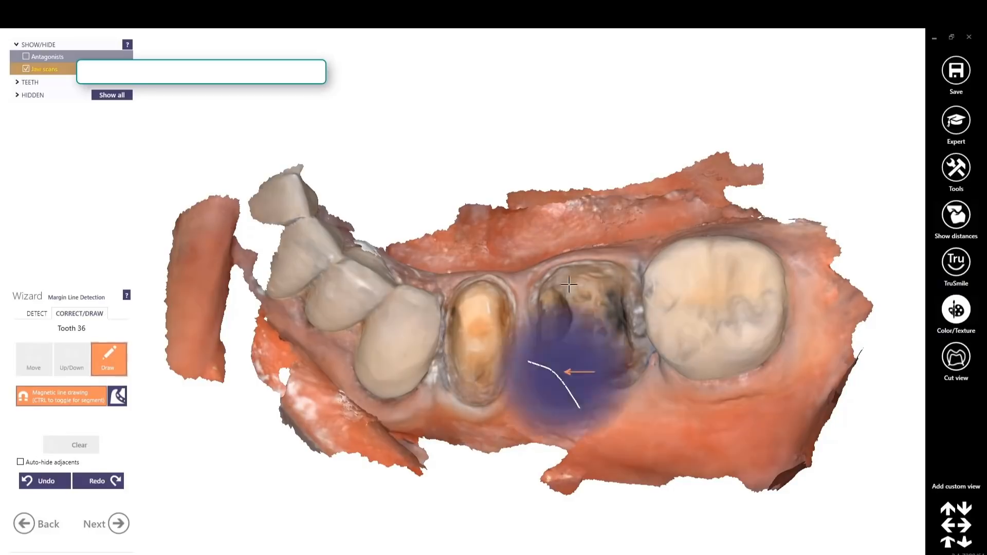
pyautogui.moveTo(570, 280); pyautogui.dragTo(587, 266, button='right')
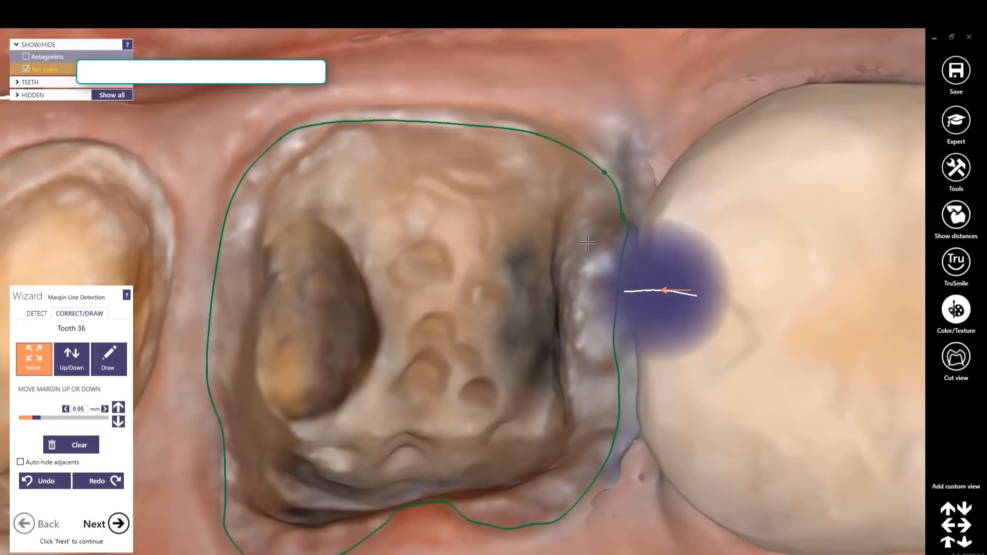
pyautogui.scroll(-3, 587, 243)
pyautogui.moveTo(587, 243); pyautogui.dragTo(581, 206, button='right')
pyautogui.moveTo(411, 206); pyautogui.dragTo(410, 256, button='right')
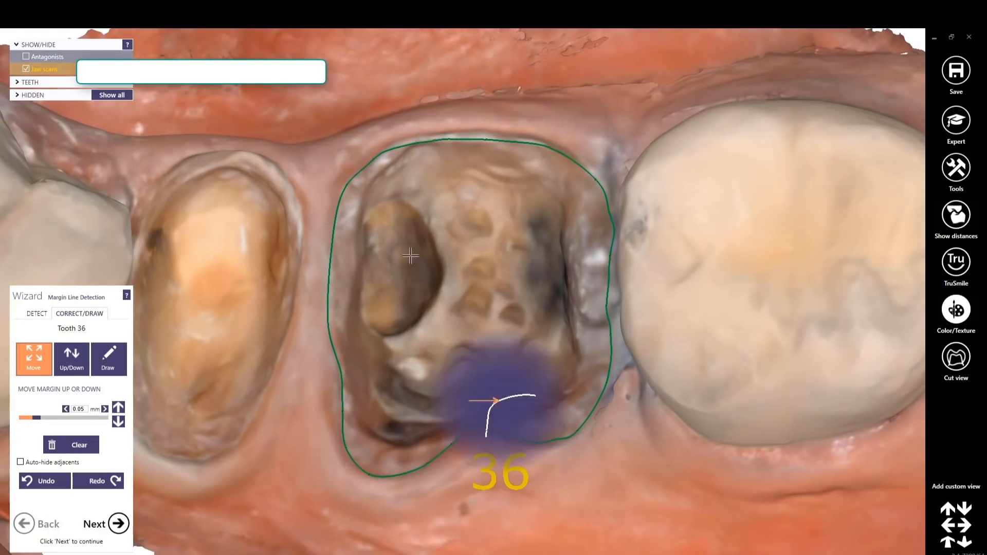
# Advance the wizard through Insertion Direction and Crown Bottoms to Tooth Placement for the two crowns
pyautogui.scroll(-2, 402, 146)
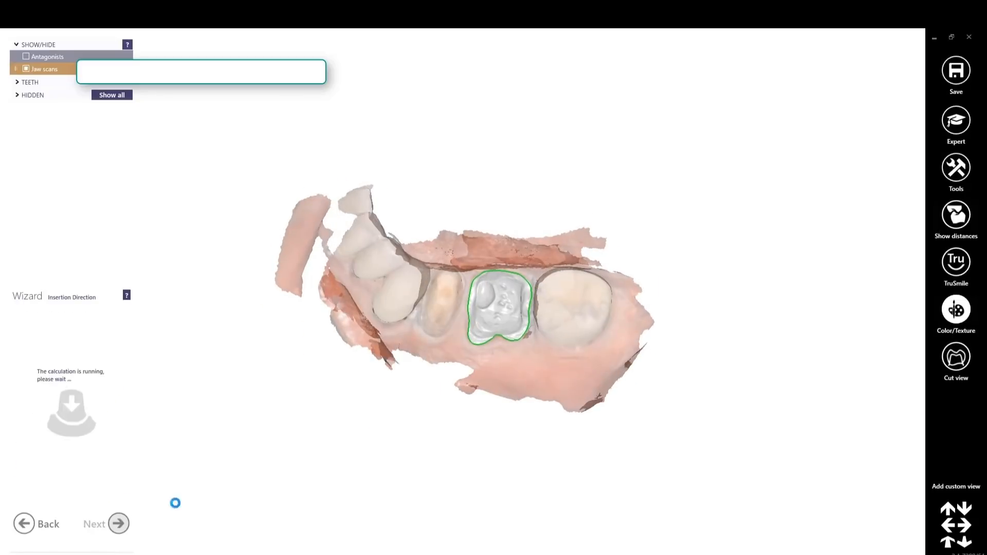
pyautogui.moveTo(358, 369); pyautogui.dragTo(412, 346, button='right')
pyautogui.click(119, 523)
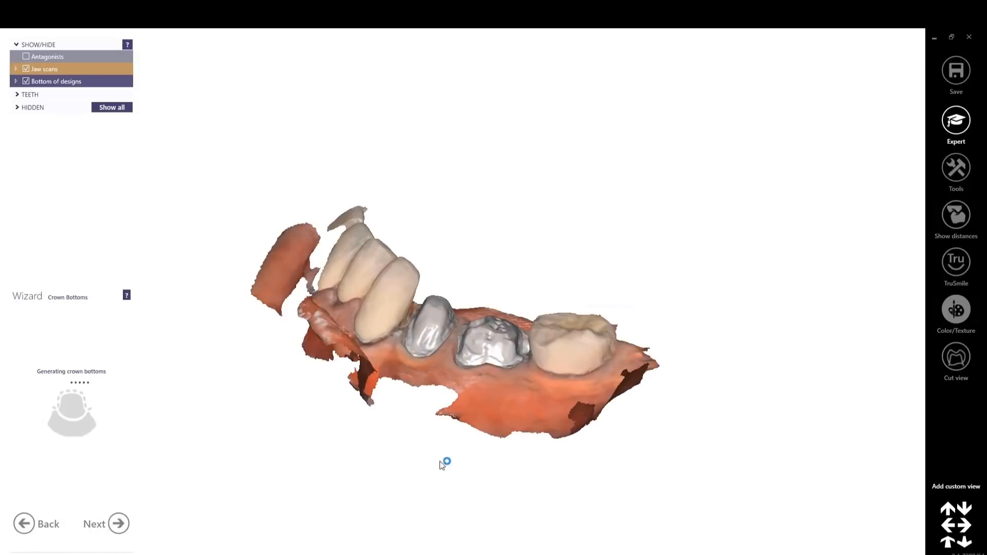
pyautogui.click(118, 525)
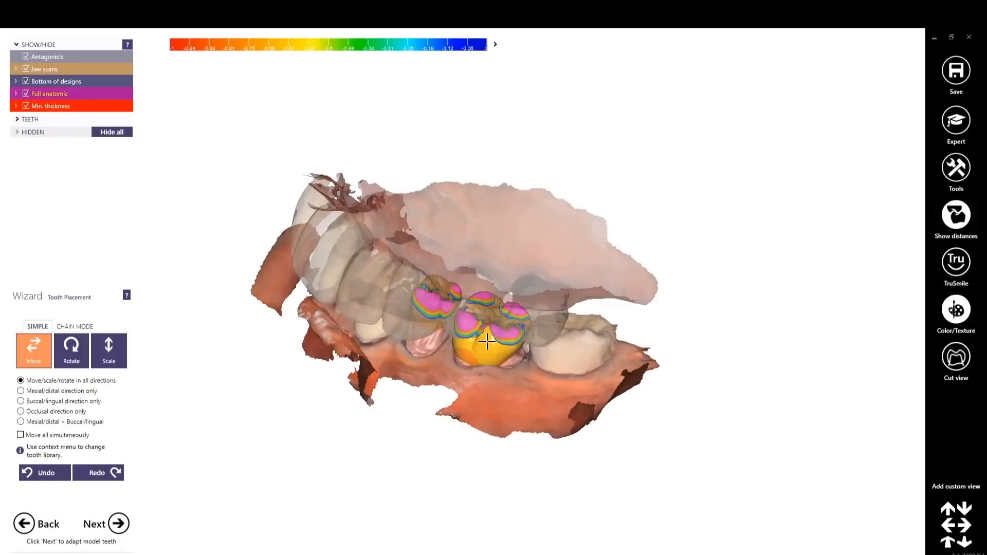